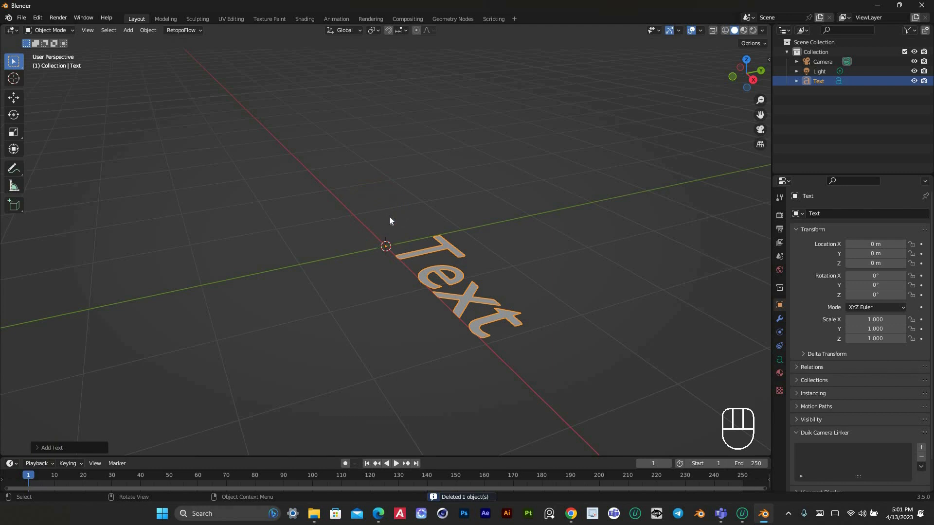
Replace the default text with BOOM, working in top view, and return to Object Mode
key(KP_7)
scroll(558, 201, up, 4)
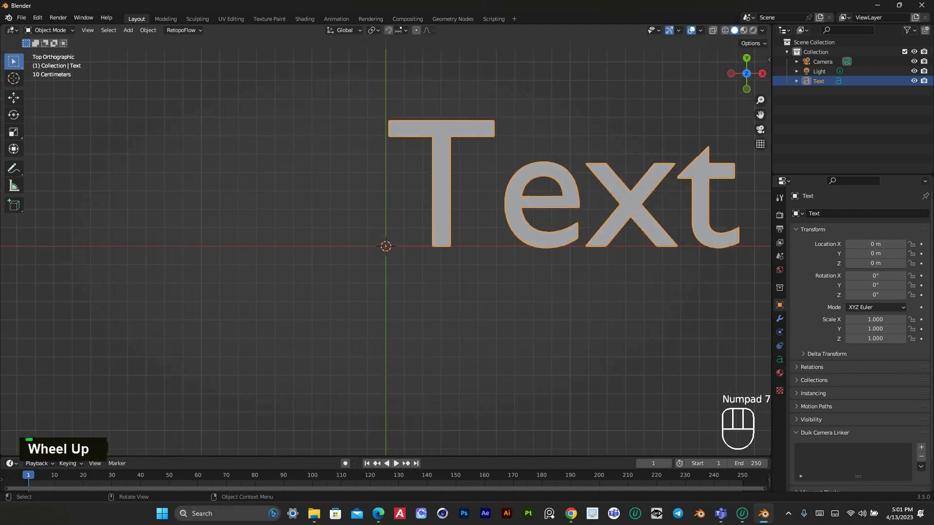
drag(760, 115, 619, 196)
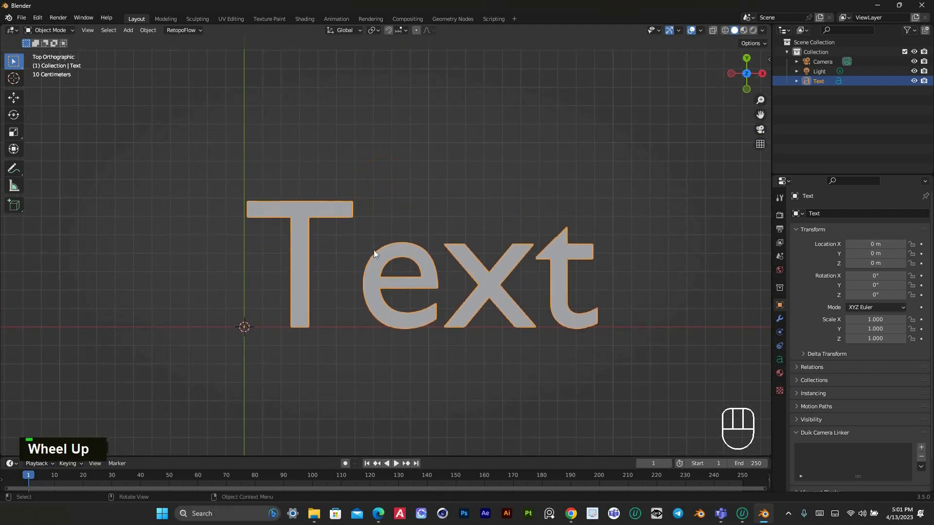
key(Tab)
key(BackSpace)
key(BackSpace)
key(BackSpace)
key(BackSpace)
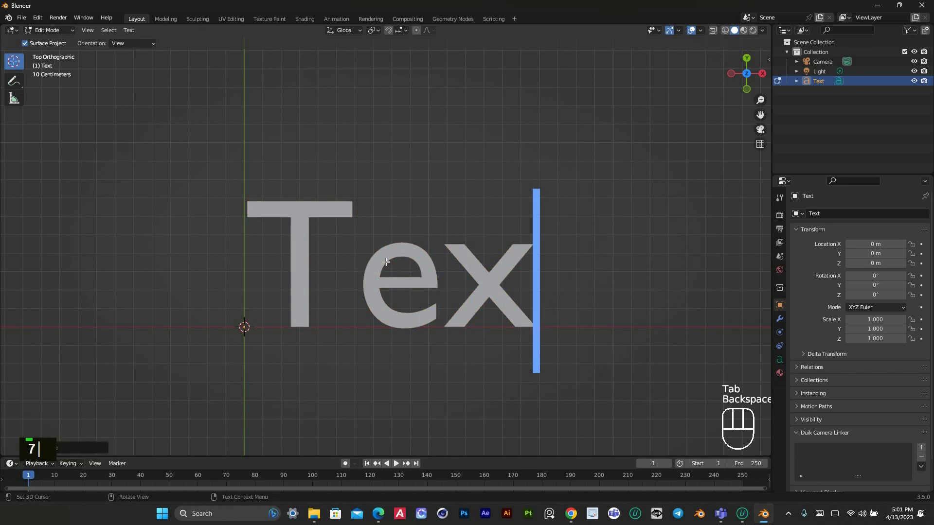
text(B)
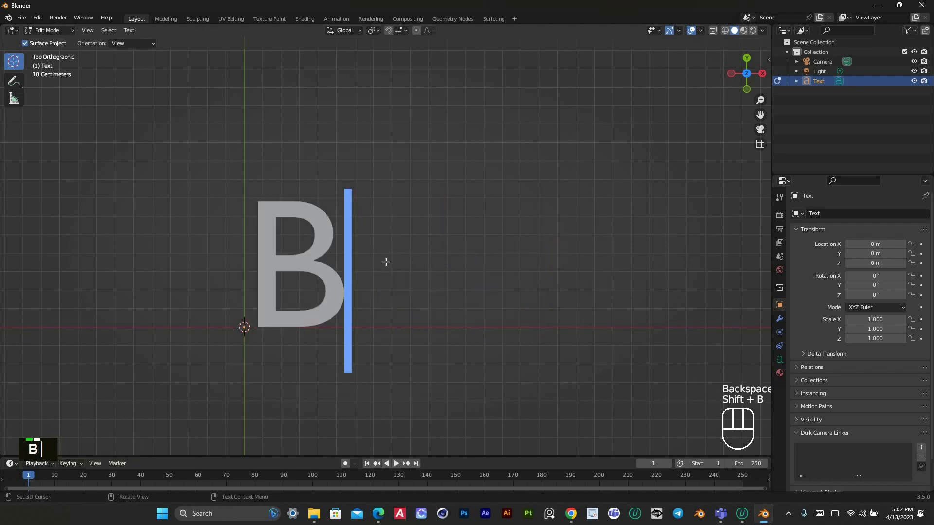
text(OOM)
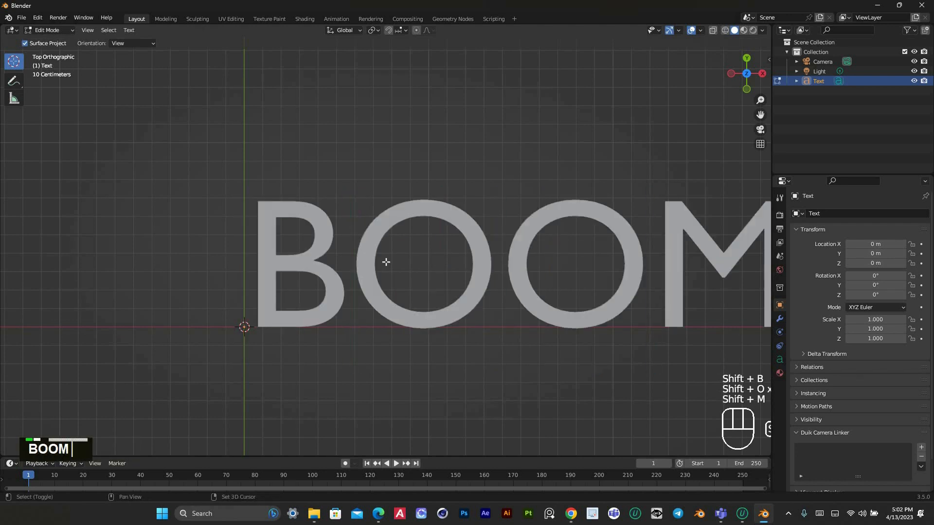
click(57, 33)
click(46, 41)
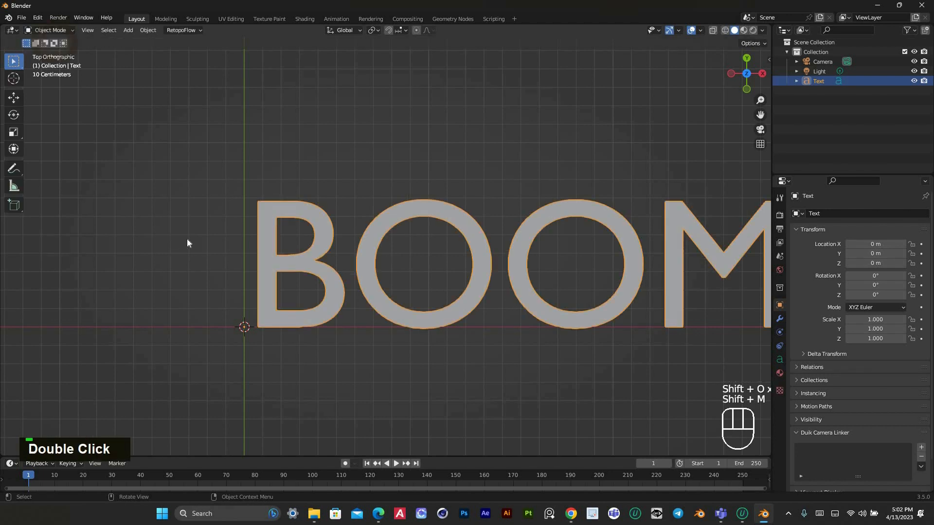
Set the BOOM text's horizontal paragraph alignment to Center
scroll(188, 244, down, 3)
click(780, 359)
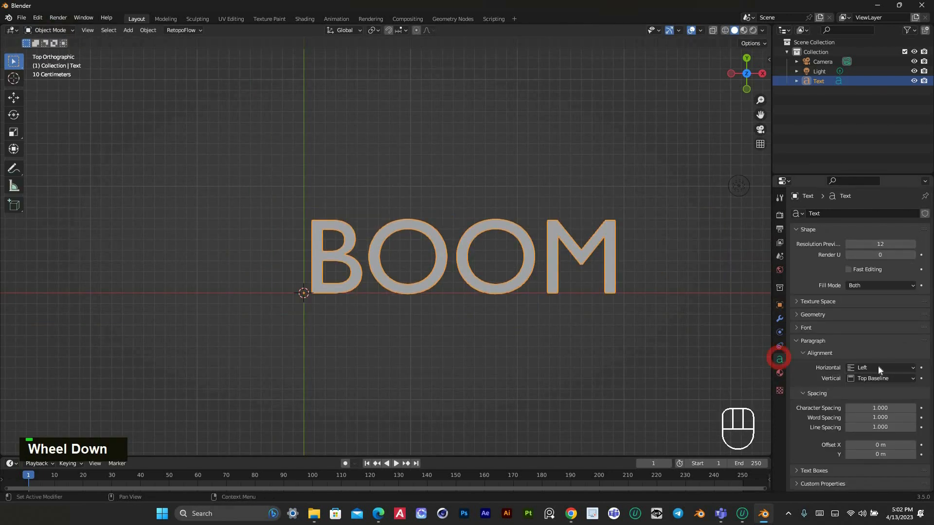
click(798, 229)
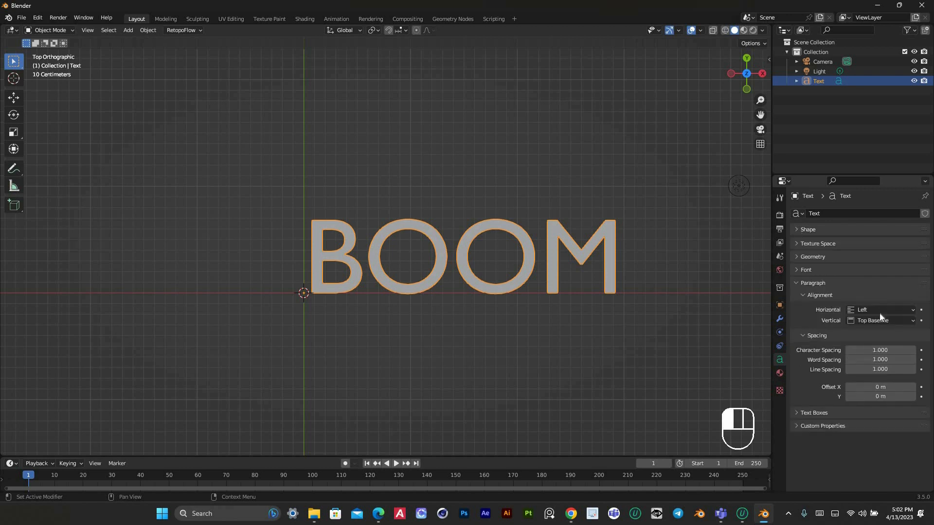
click(871, 309)
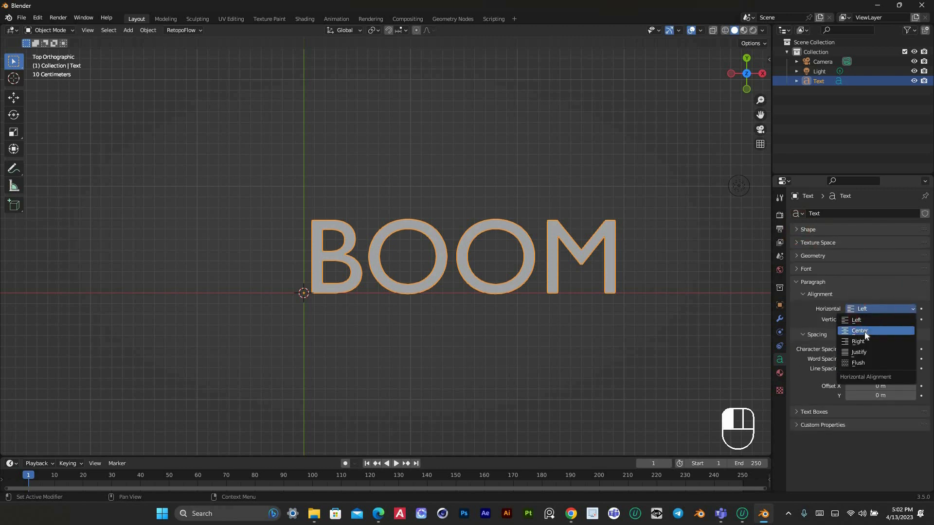
click(865, 332)
click(798, 281)
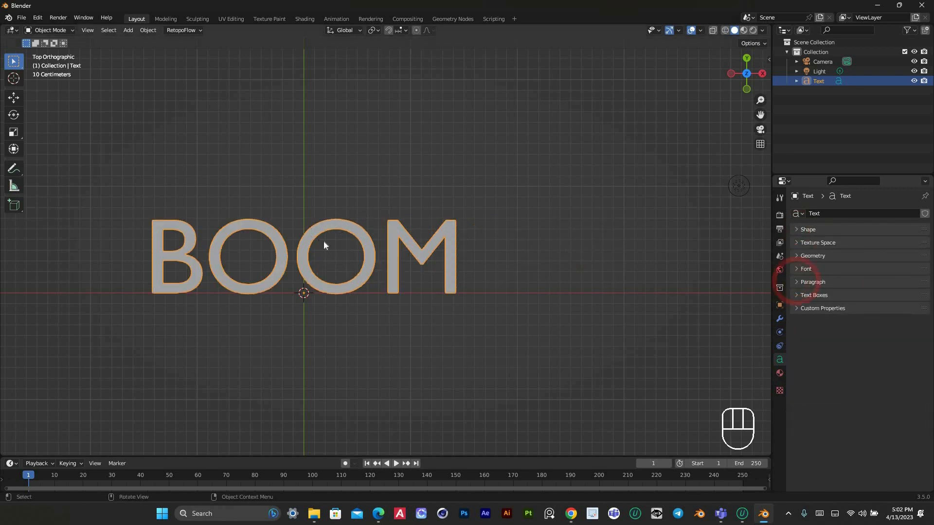
scroll(323, 241, up, 2)
drag(760, 115, 892, 126)
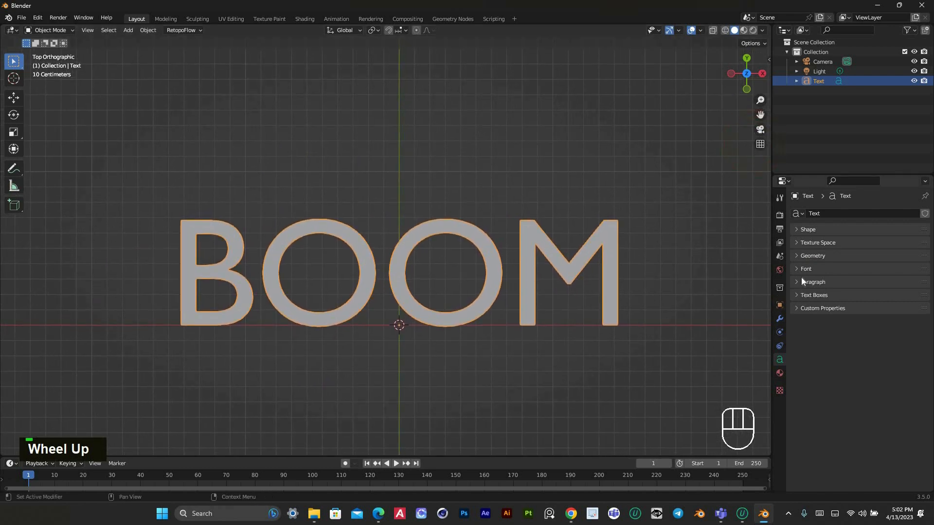
Extrude the text geometry by 0.08 m to give the letters thickness
click(813, 255)
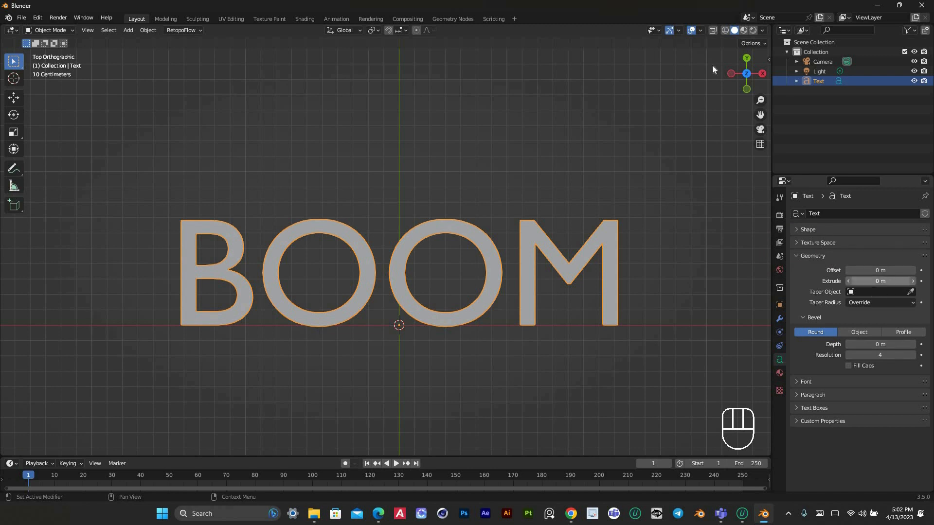
drag(745, 76, 777, 141)
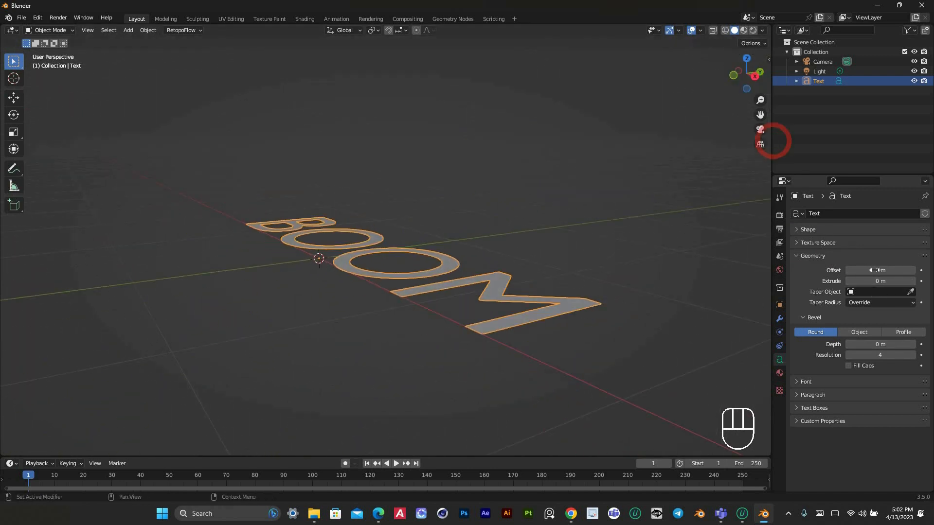
drag(878, 281, 912, 281)
drag(746, 73, 673, 42)
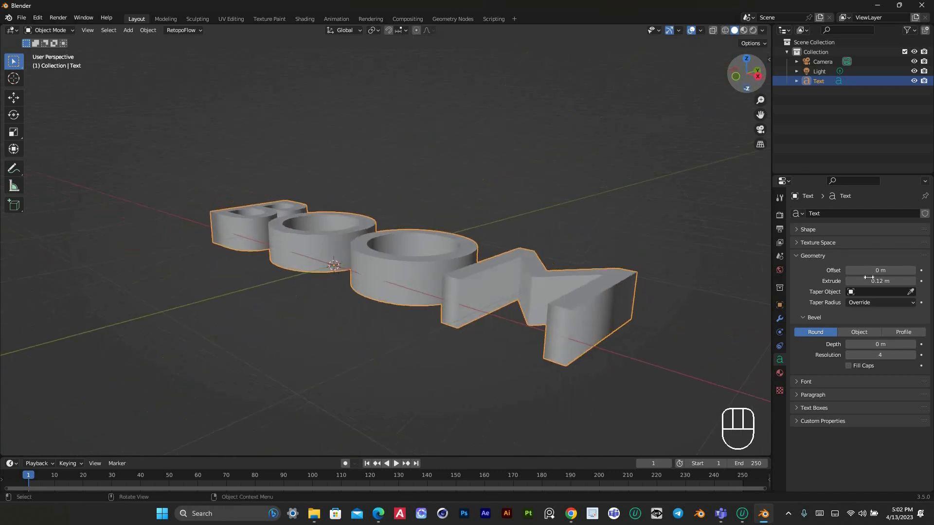
drag(880, 281, 871, 282)
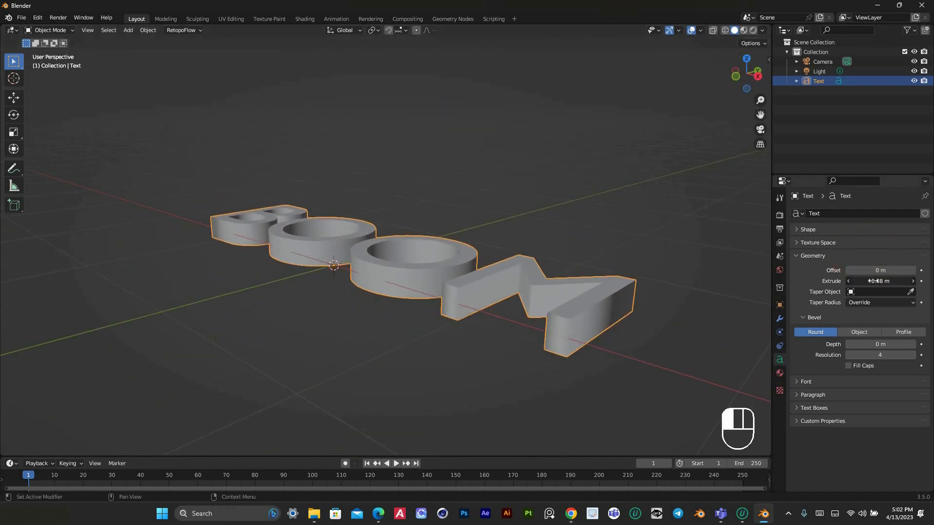
drag(746, 78, 540, 223)
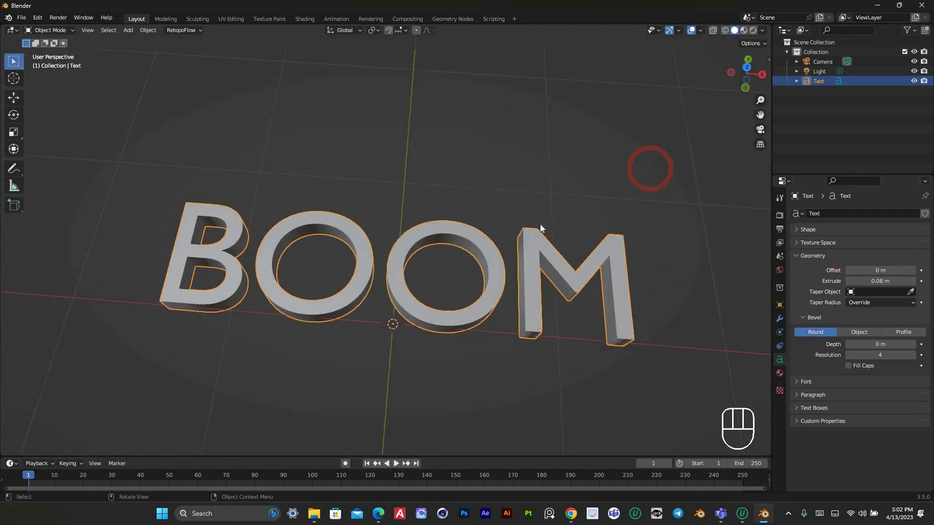
key(KP_7)
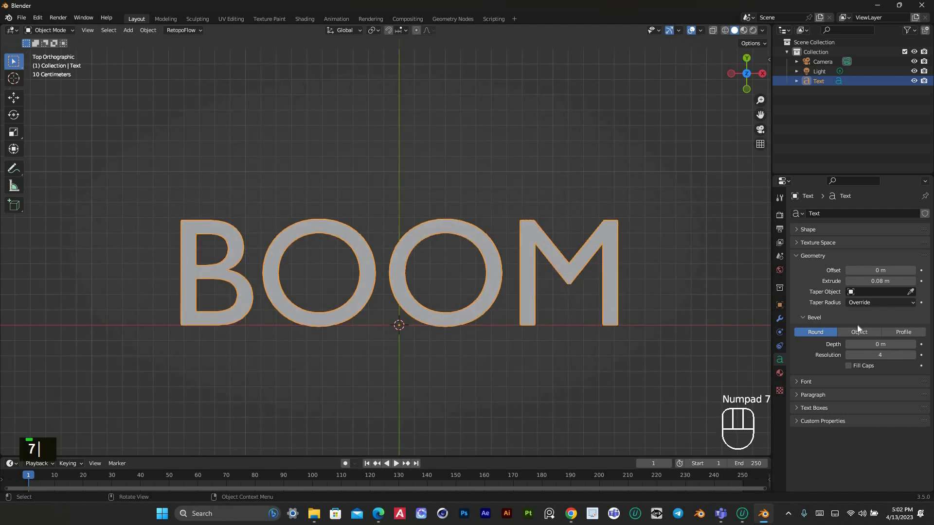
click(796, 256)
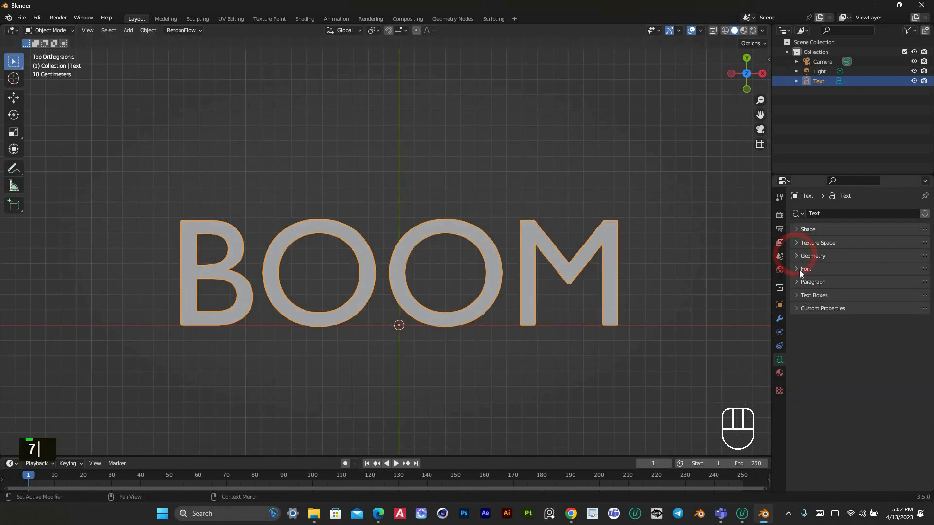
Load the Gord Qucik Black font from its folder in Downloads as the text's regular font
click(798, 269)
click(910, 288)
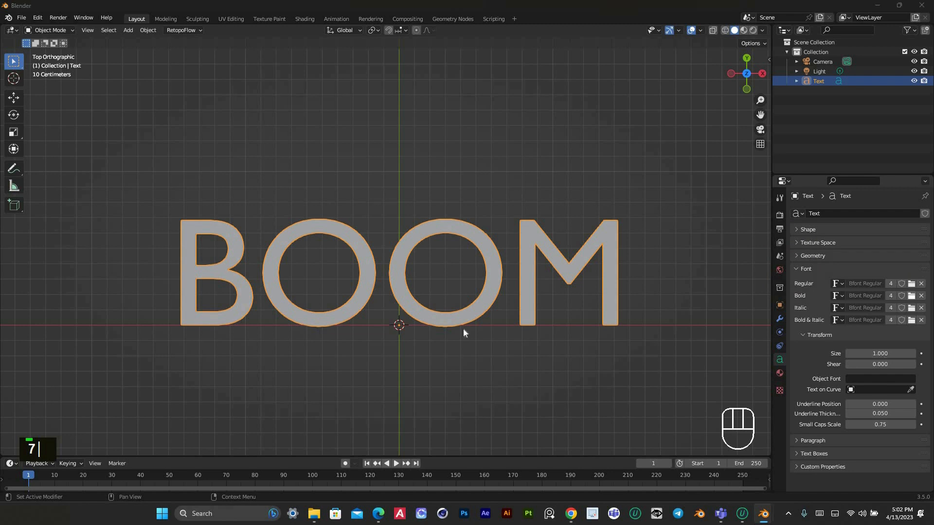
scroll(374, 273, down, 1)
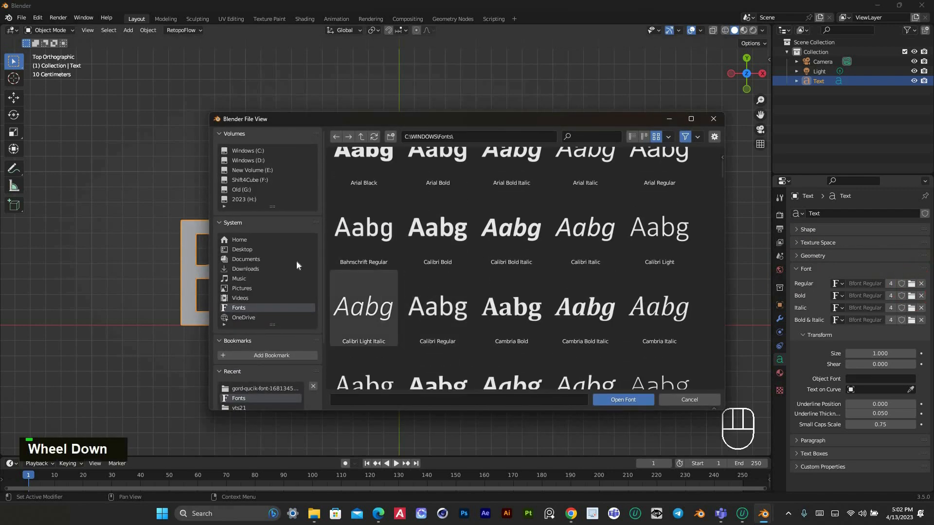
click(245, 269)
double_click(364, 189)
click(371, 190)
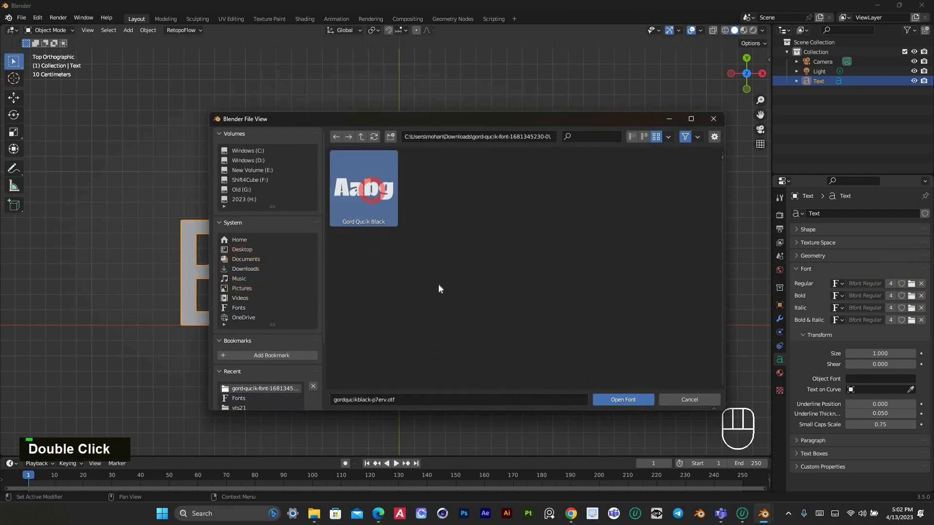
click(619, 399)
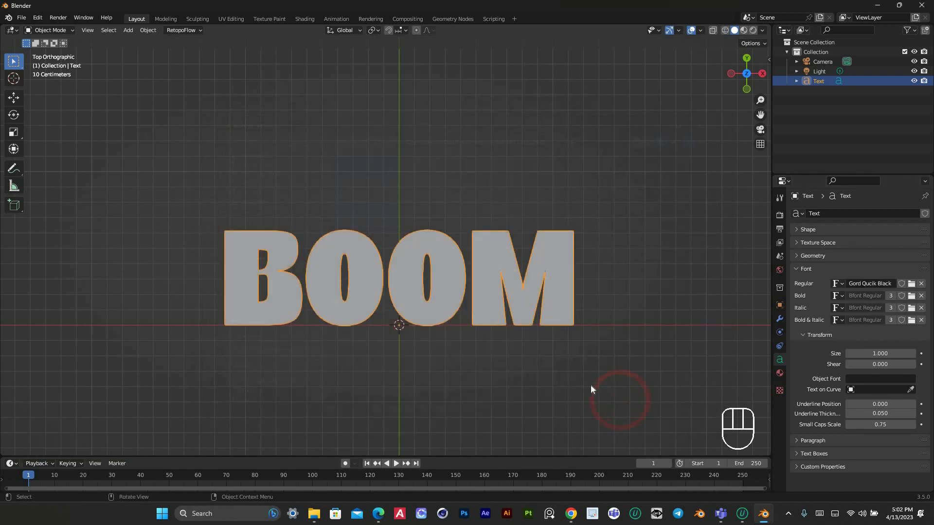
click(591, 385)
middle_drag(438, 291, 445, 244)
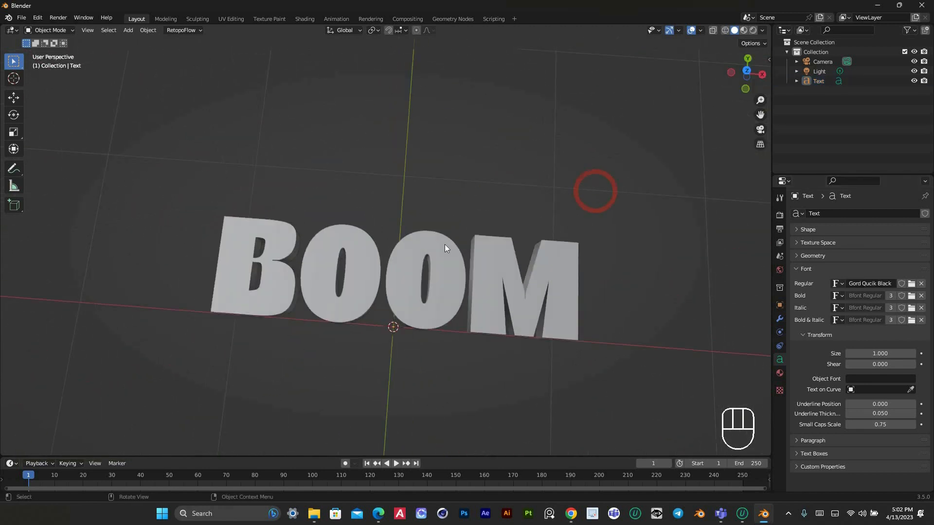
Turn on the wireframe overlay in the viewport to show the text's topology
key(KP_7)
click(494, 274)
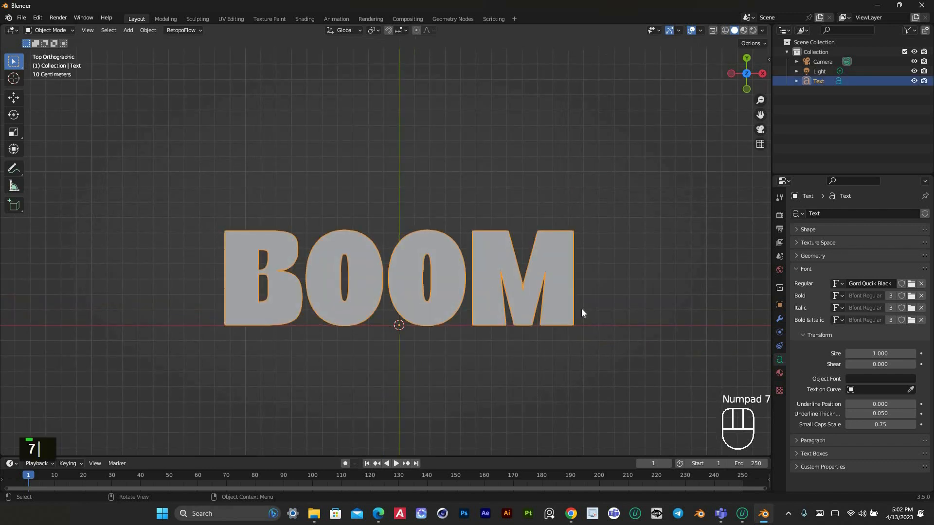
click(779, 318)
click(825, 212)
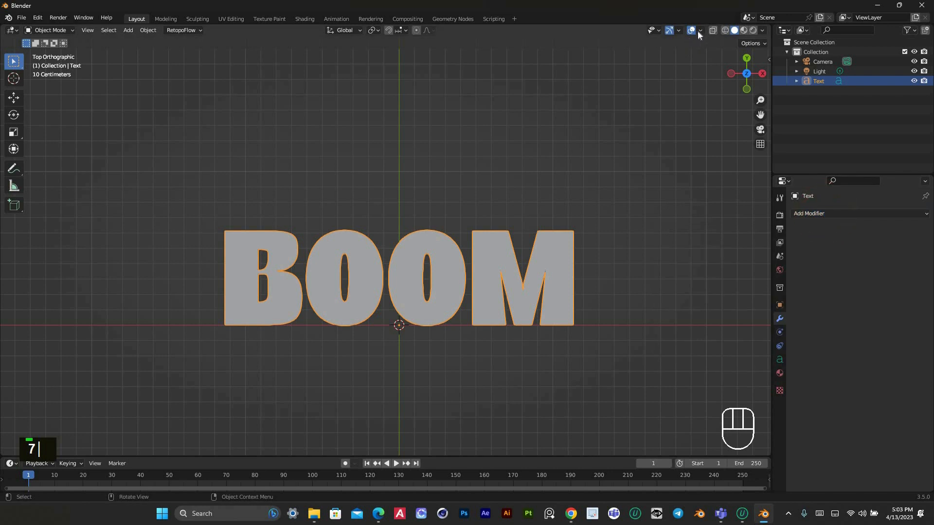
click(700, 31)
click(640, 195)
click(550, 179)
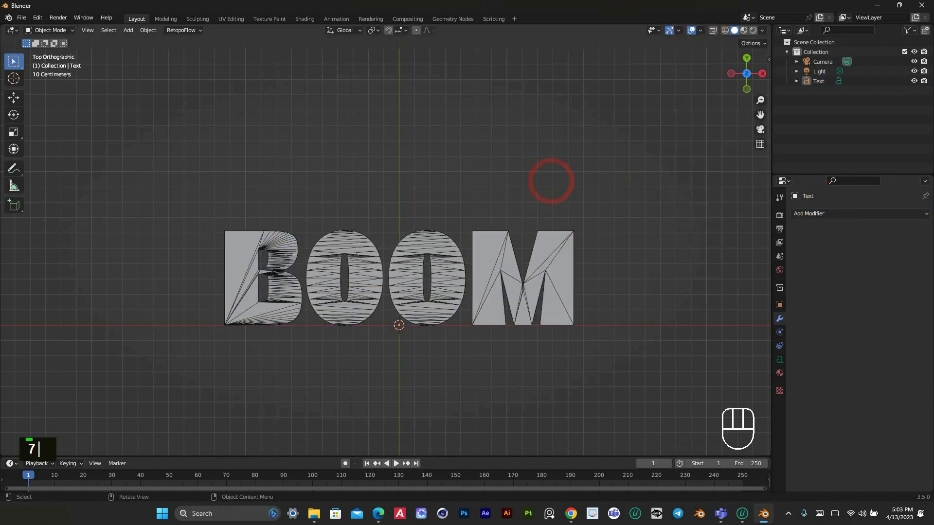
Add a Decimate modifier to the text and set it to Planar mode
middle_drag(550, 179, 489, 293)
scroll(748, 268, up, 3)
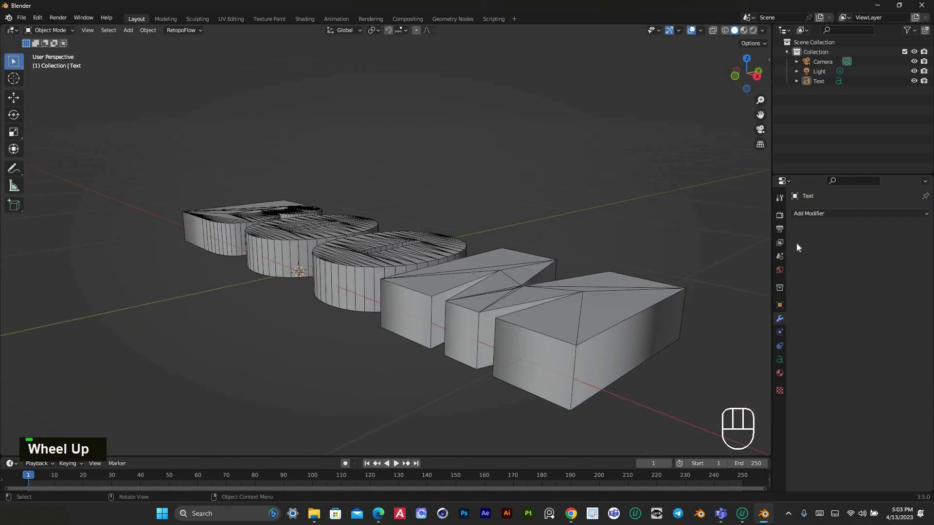
click(806, 213)
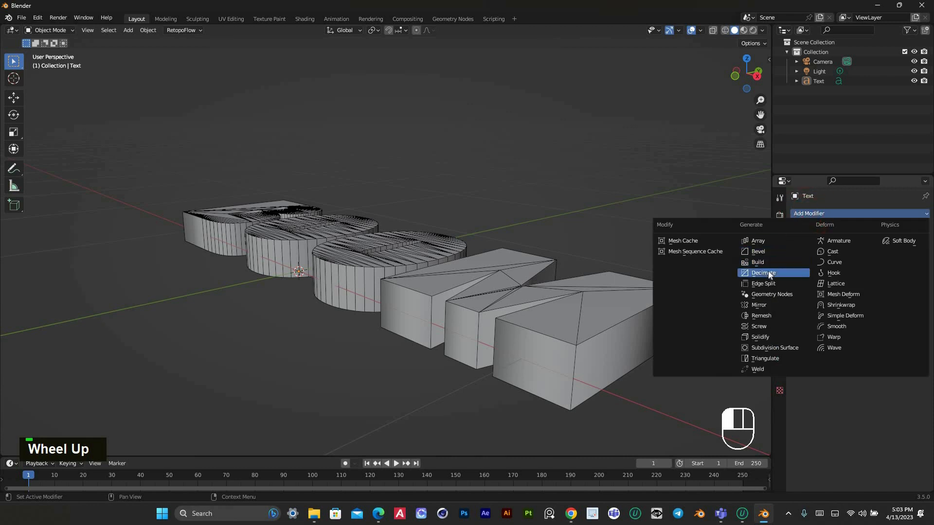
click(769, 273)
click(903, 244)
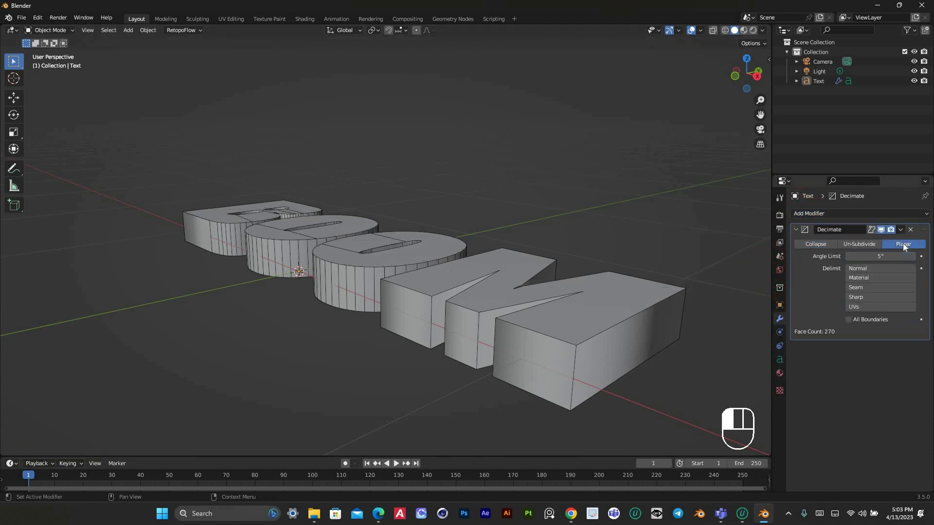
click(794, 229)
click(810, 214)
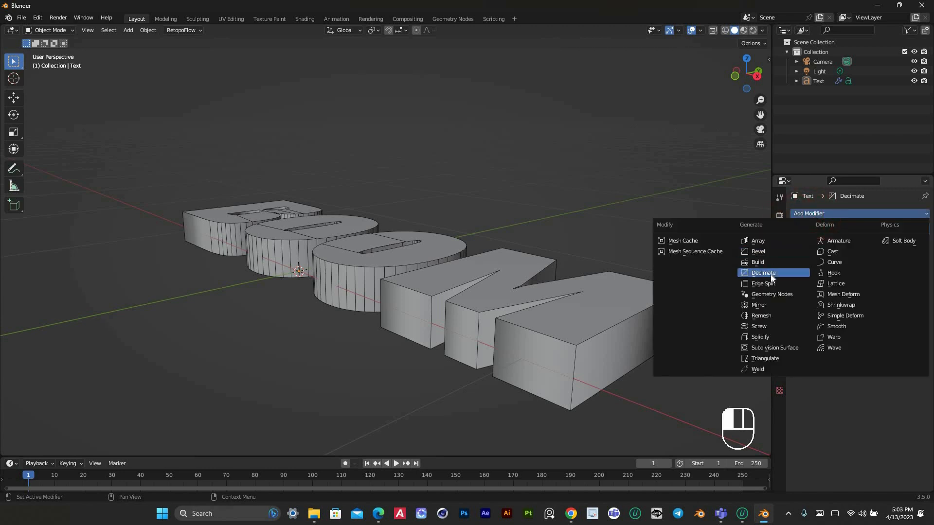
click(772, 273)
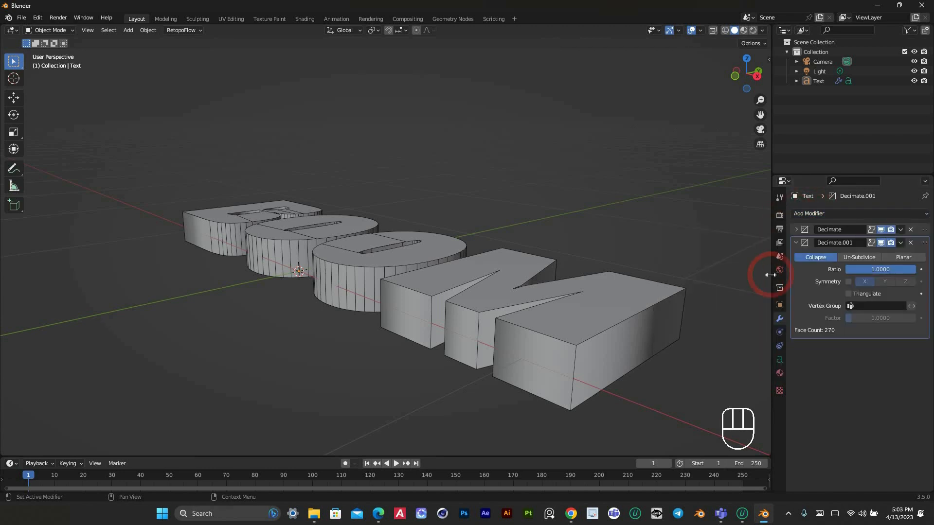
click(911, 242)
Add a Remesh modifier to the text after the Decimate and reduce its voxel size to 0.00872 m
click(811, 214)
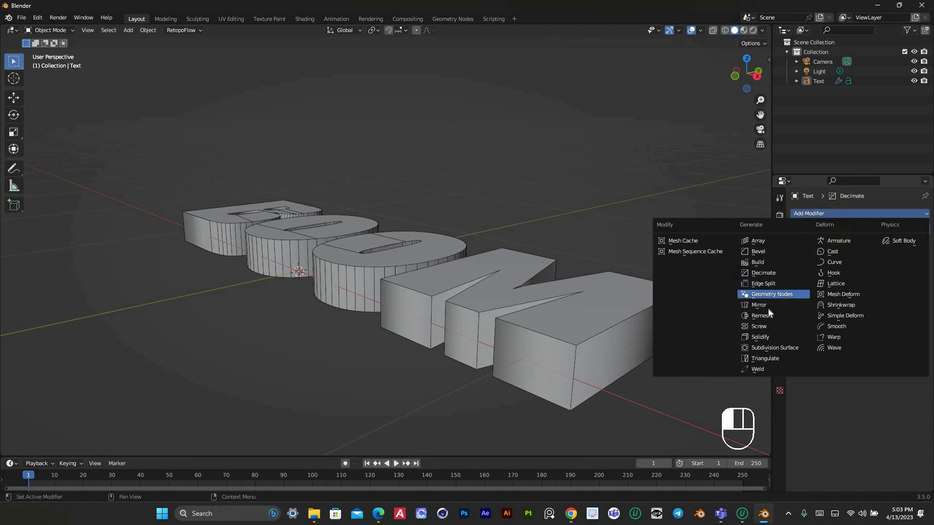
click(762, 316)
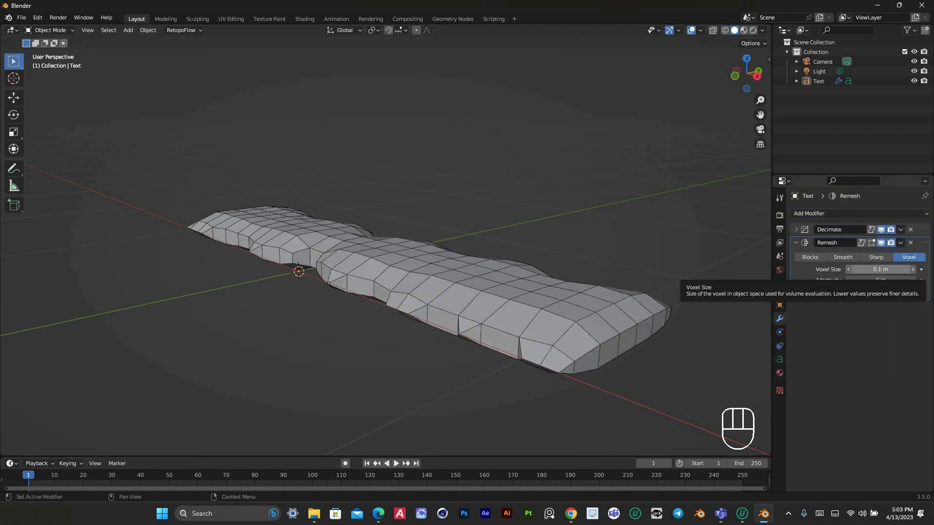
drag(881, 269, 837, 269)
Set the Remesh modifier's voxel size to 0.008 m for denser text geometry
click(885, 269)
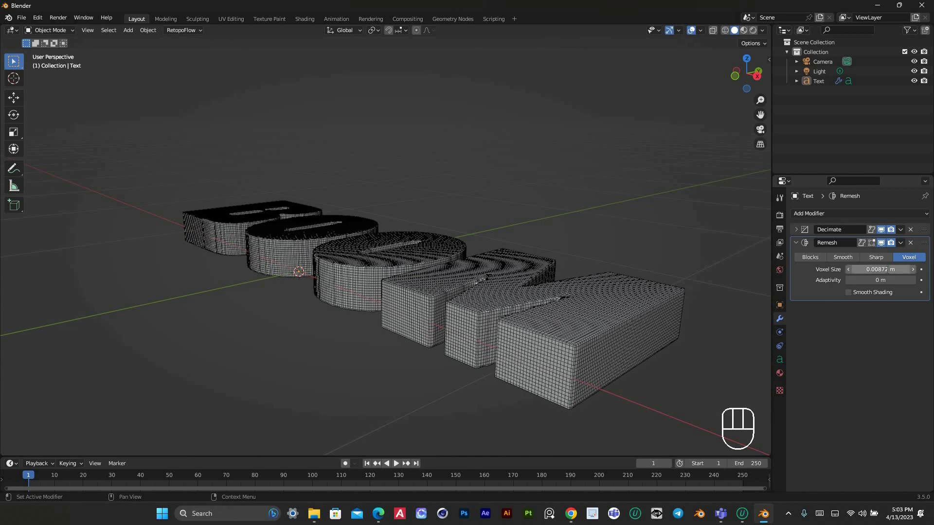
text(0.00)
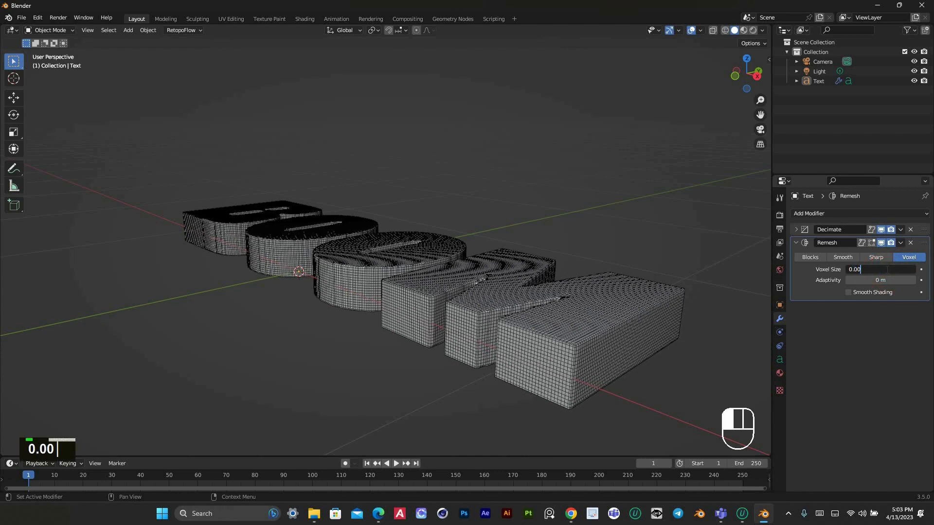
text(8)
key(Return)
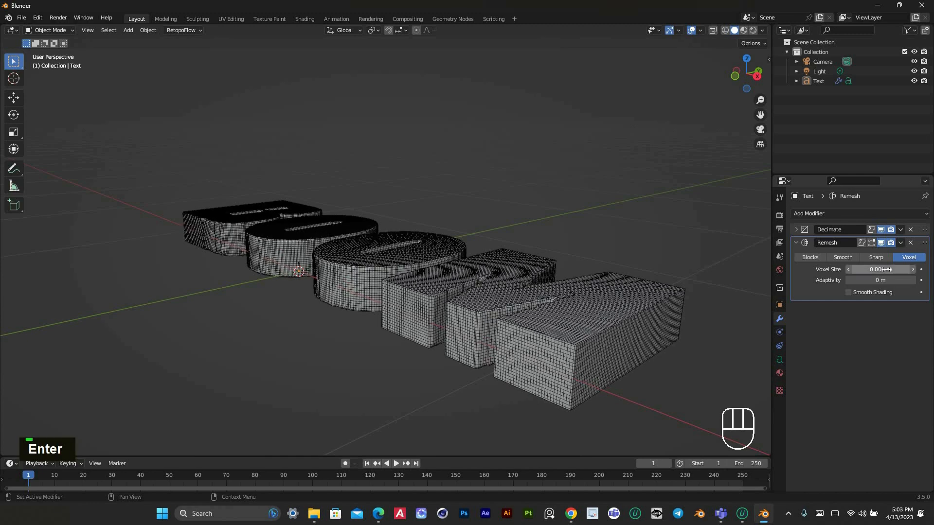
drag(734, 71, 448, 363)
scroll(453, 354, up, 2)
scroll(616, 329, down, 3)
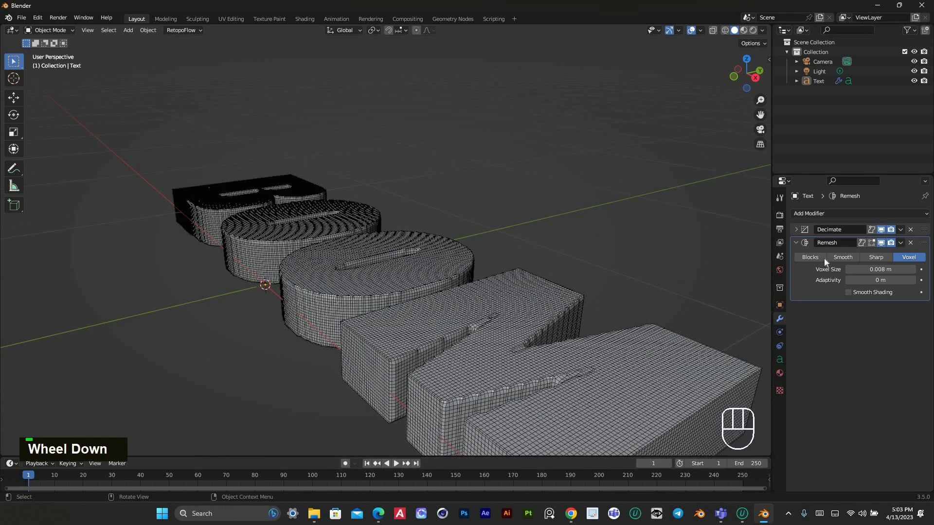
Collapse the Remesh modifier's settings and turn off the wireframe overlay in the viewport
click(796, 243)
scroll(427, 266, down, 2)
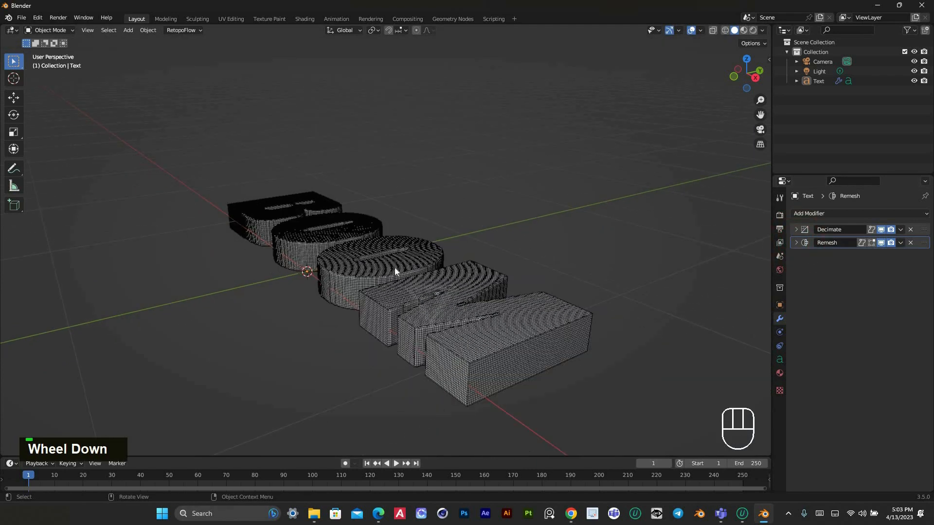
click(395, 267)
click(575, 264)
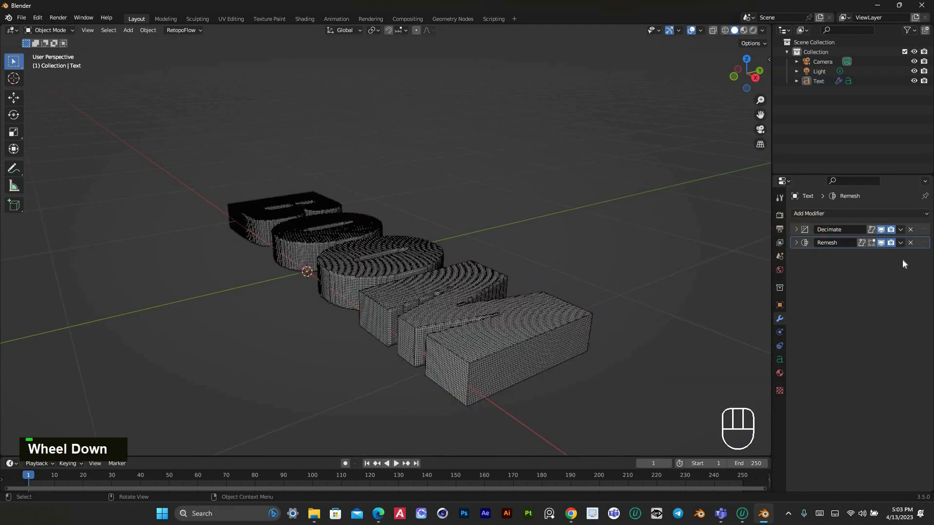
click(701, 30)
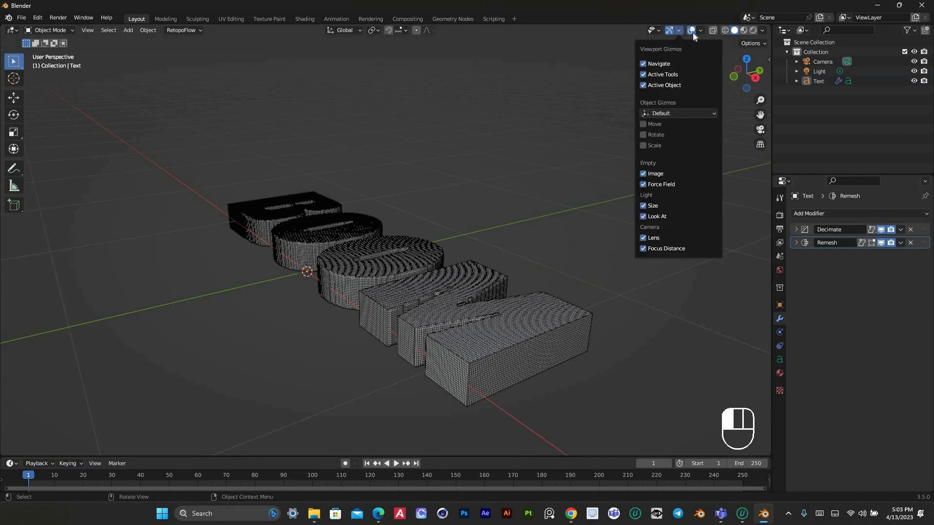
click(641, 195)
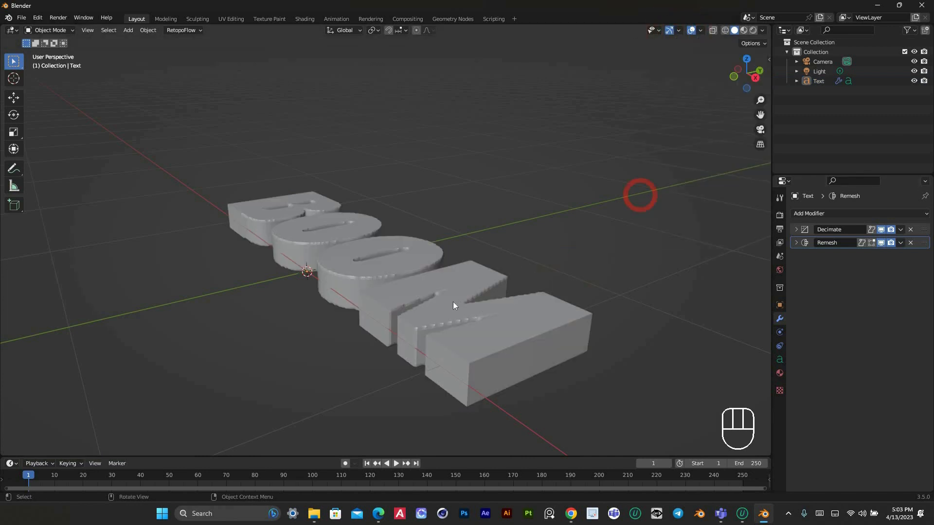
Duplicate the BOOM text in place and move the copy to a new collection named main
double_click(456, 302)
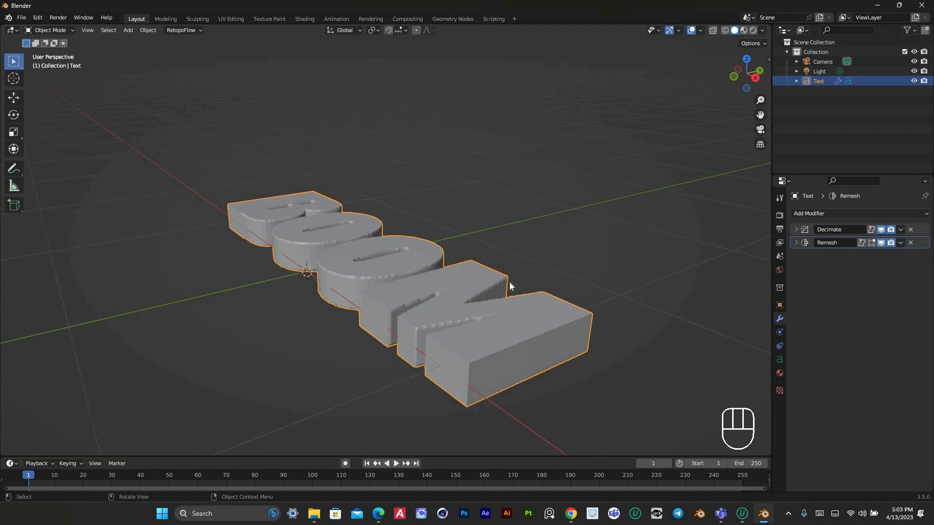
key(shift+d)
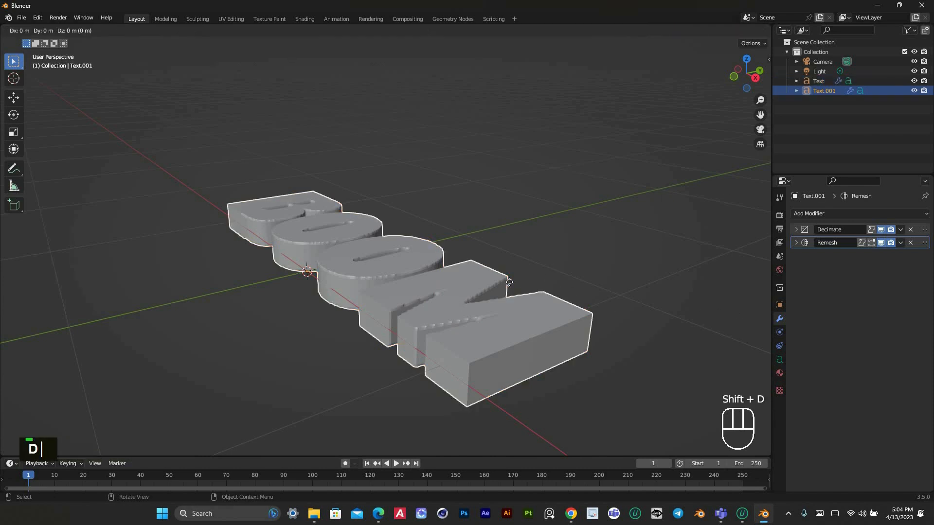
right_click(509, 282)
key(m)
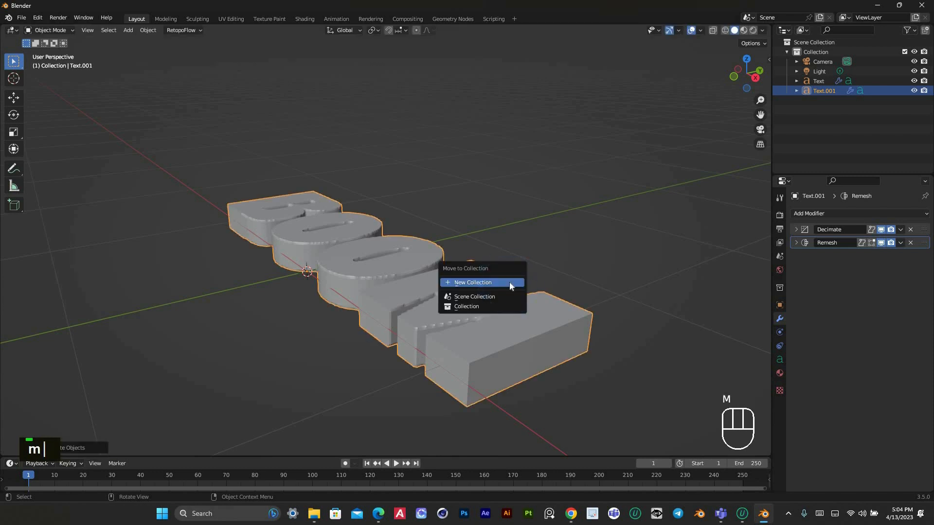
click(509, 282)
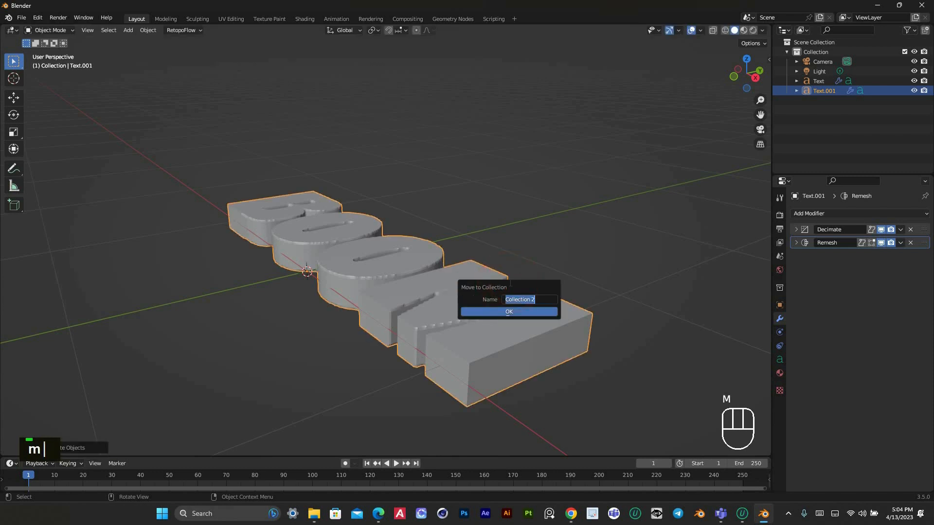
text(main)
key(Return)
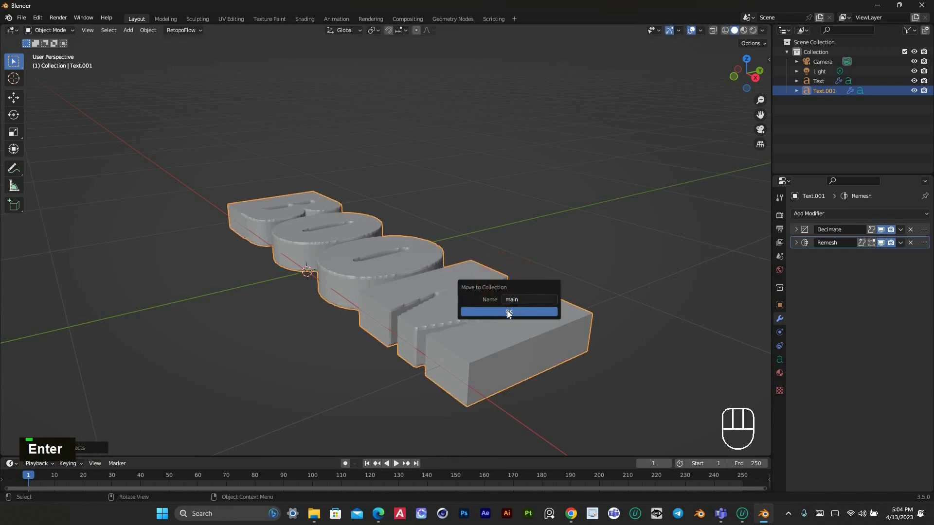
click(507, 311)
Hide the original text object in both the viewport and renders
click(826, 82)
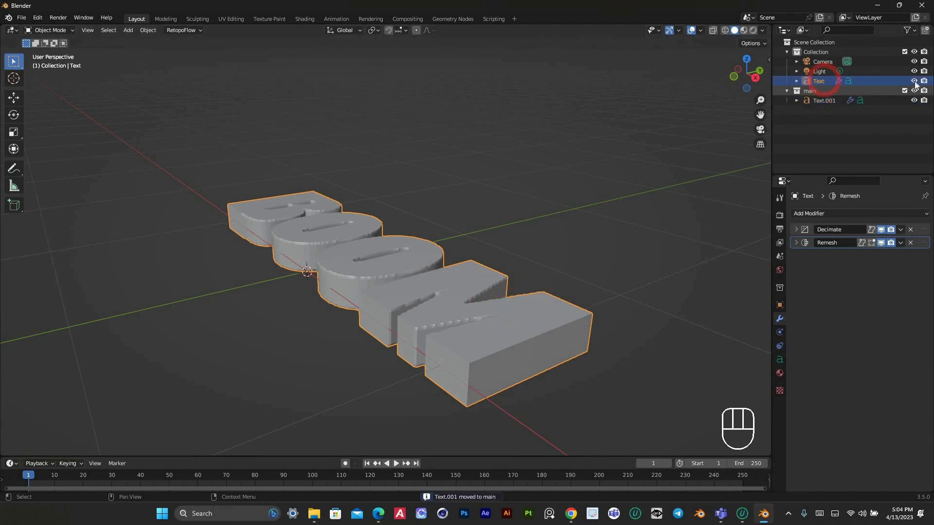
click(914, 81)
click(924, 81)
Rename the duplicated text object in the main collection as Boom
click(827, 104)
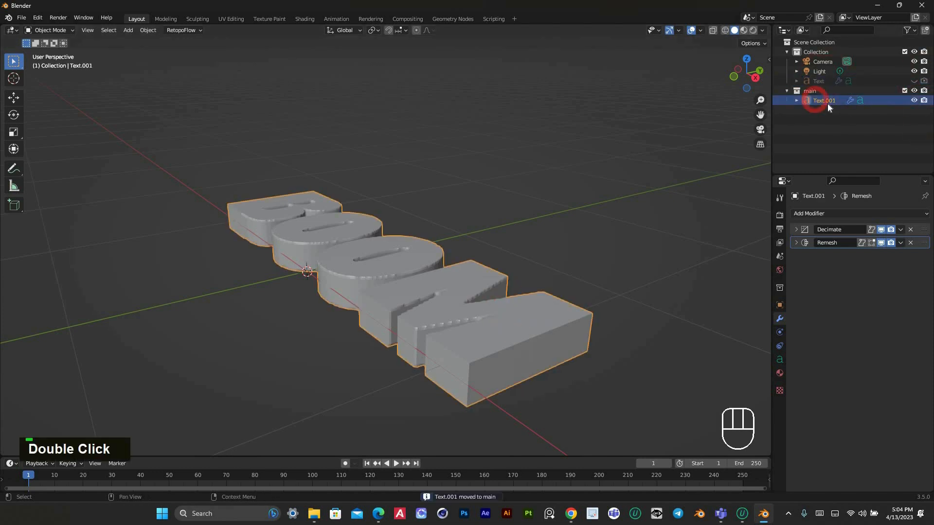
double_click(827, 103)
text(Bo)
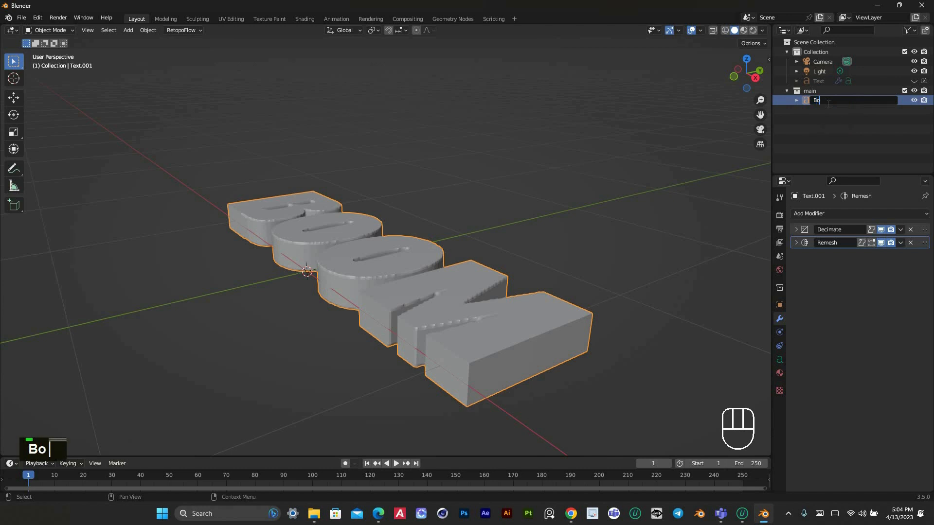
text(om)
key(Return)
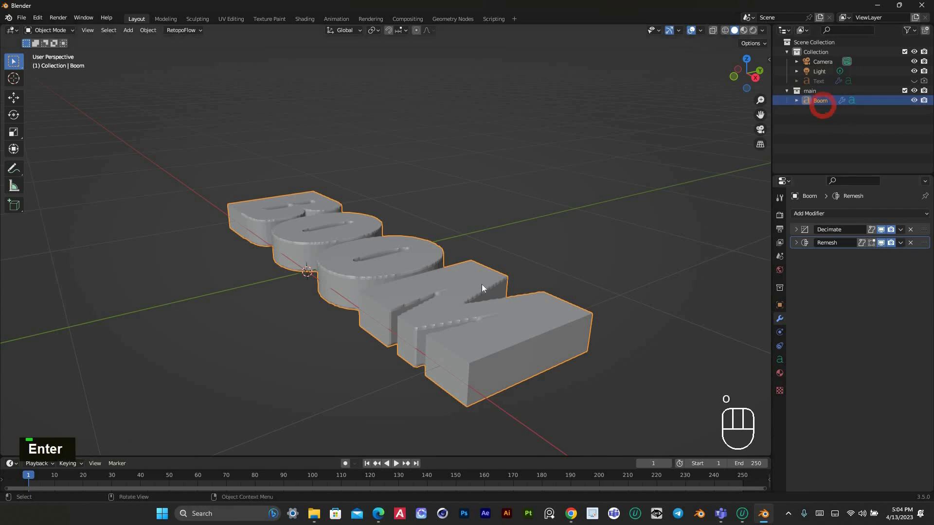
Convert the Boom text object to a mesh from the top view
click(539, 236)
double_click(539, 235)
key(KP_7)
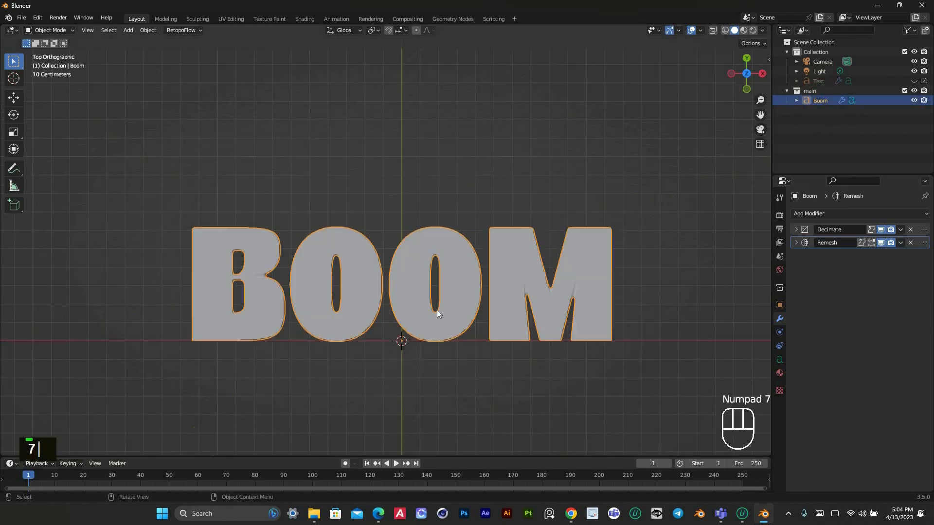
right_click(446, 302)
mouse_move(434, 323)
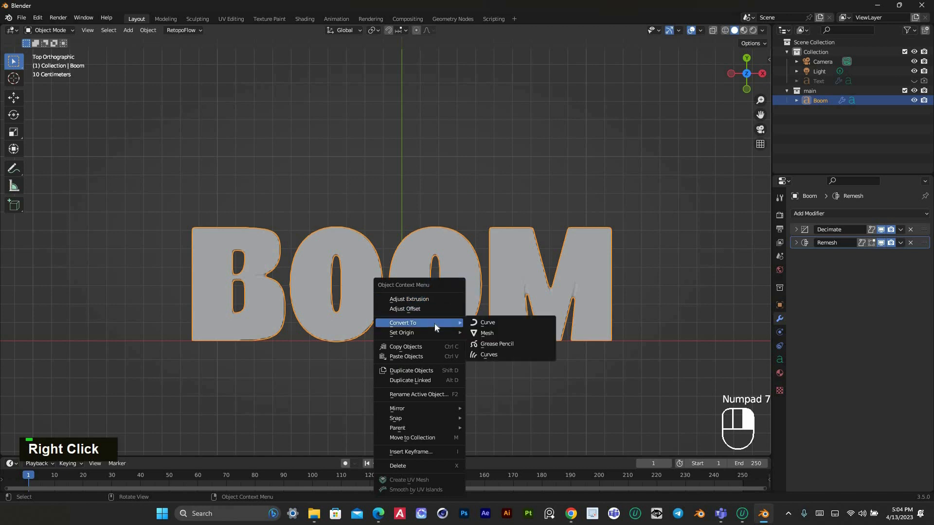
click(493, 334)
click(509, 198)
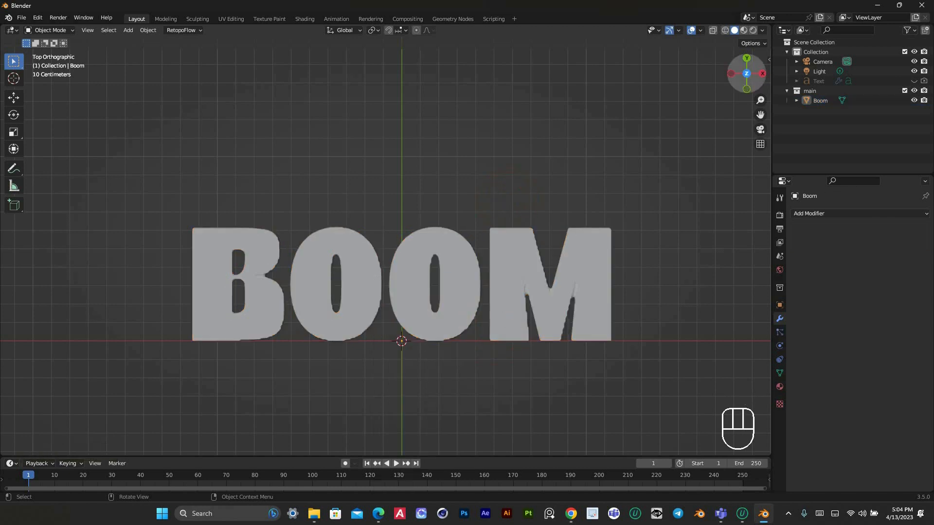
Put the Boom mesh into Sculpt Mode and choose the Cloth Filter tool
middle_drag(509, 197, 493, 322)
click(493, 322)
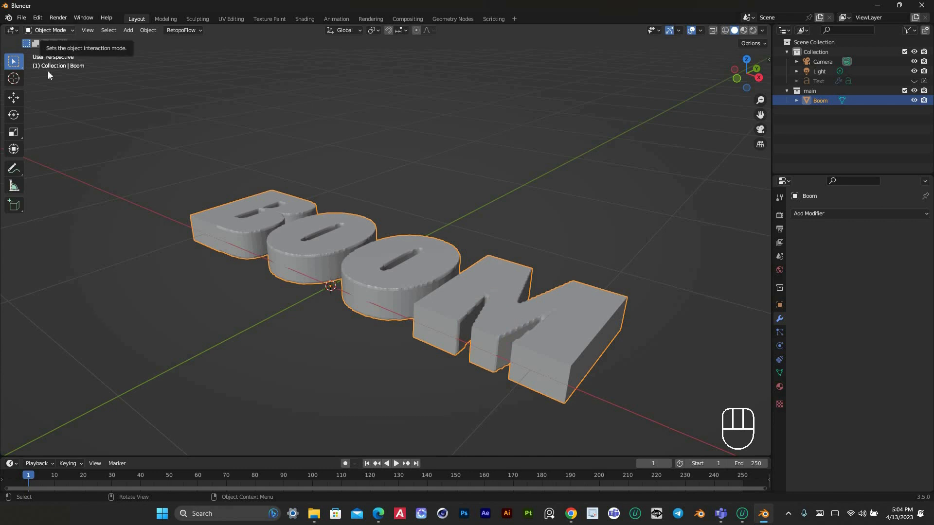
click(54, 30)
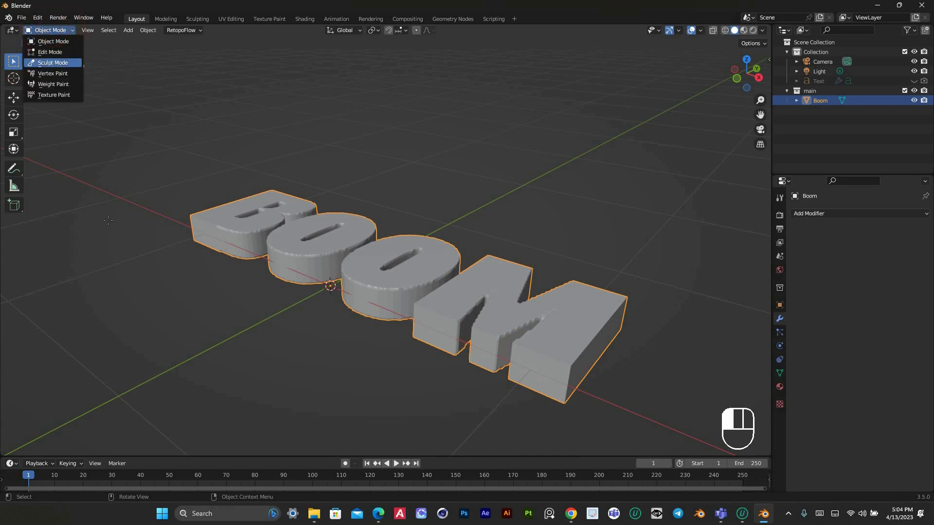
click(52, 63)
scroll(20, 284, down, 10)
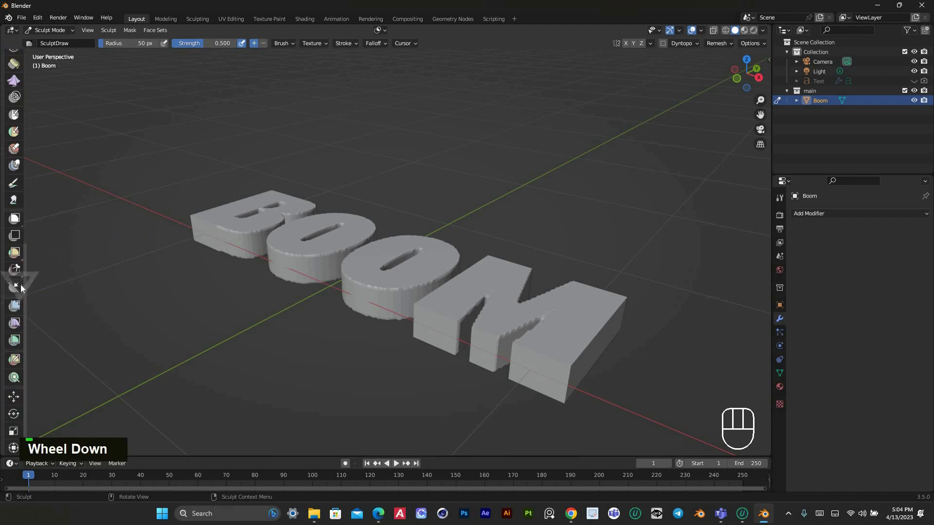
click(14, 323)
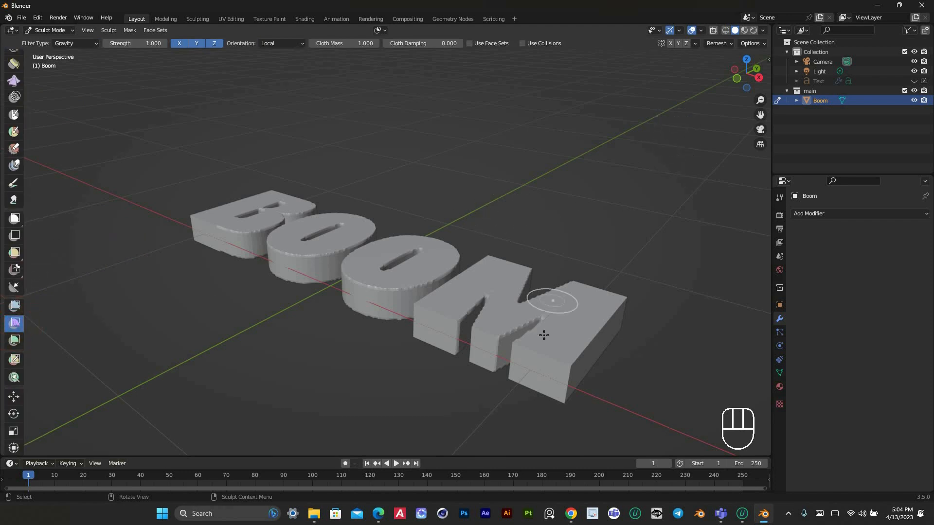
Show the active tool settings in the sidebar and set the Cloth Filter type to Inflate
scroll(551, 334, up, 1)
drag(760, 115, 690, 68)
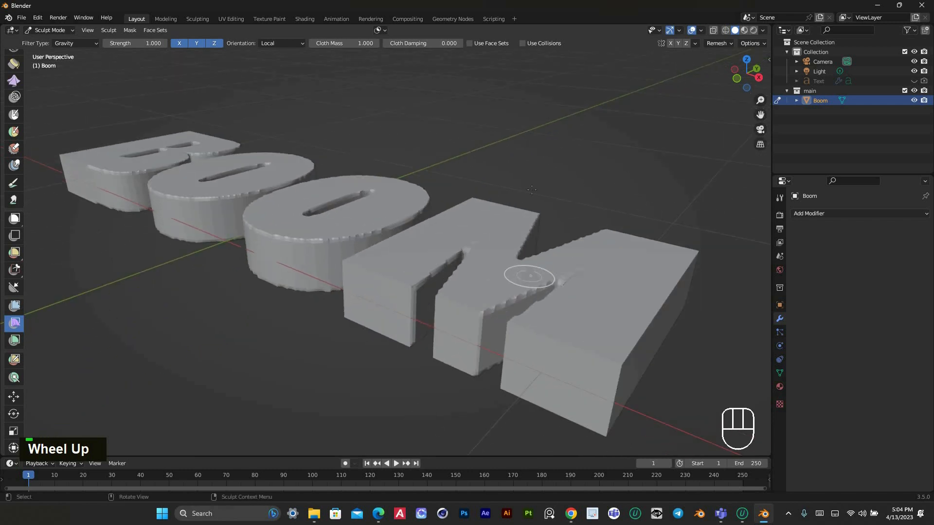
click(769, 59)
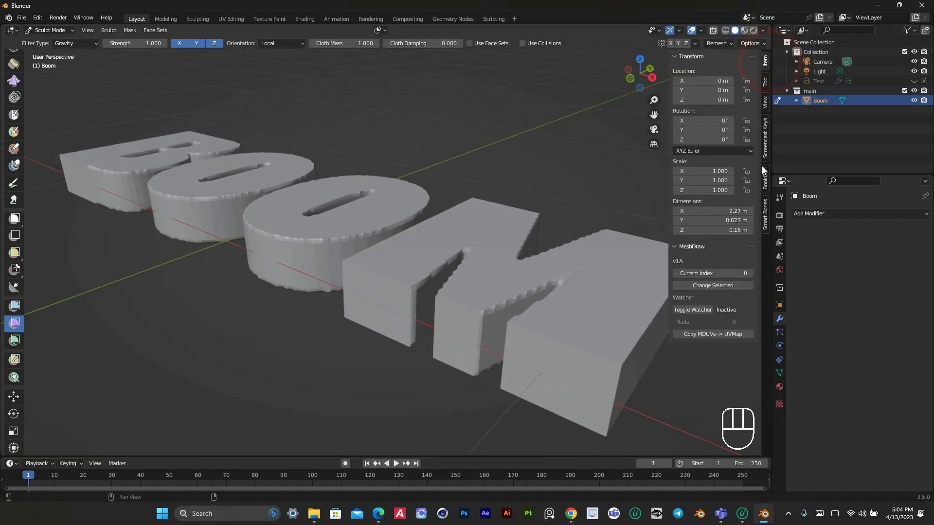
click(765, 83)
scroll(652, 146, down, 4)
click(725, 85)
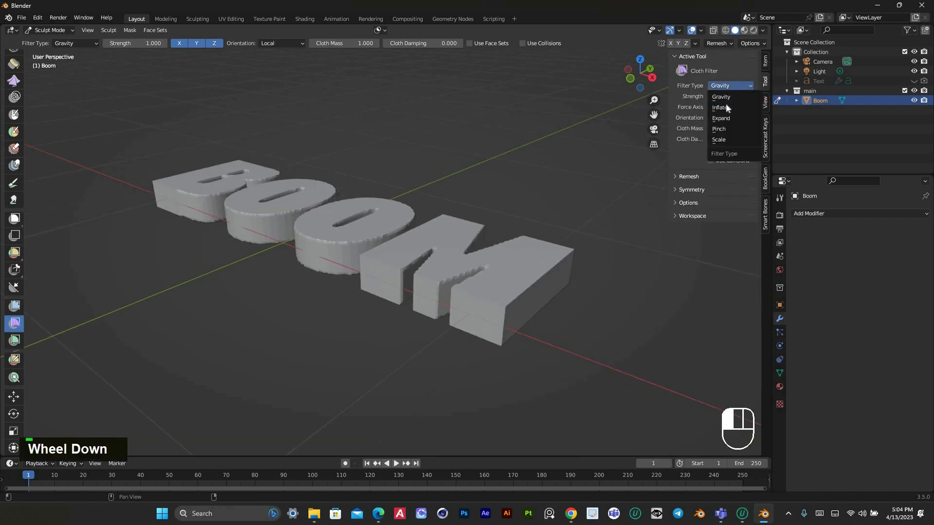
click(725, 108)
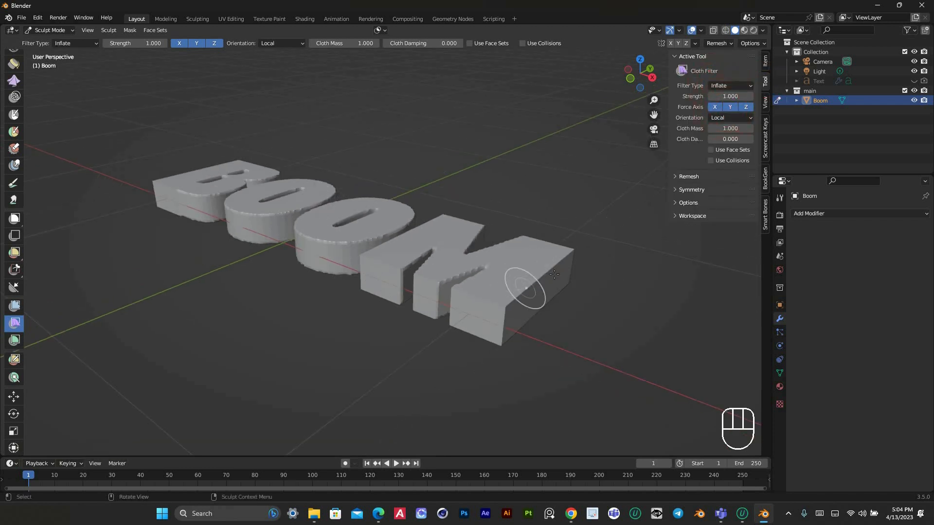
Add a Basis shape key and a second shape key to the Boom mesh, setting the second key's value to 1.000
scroll(554, 274, up, 3)
drag(626, 94, 724, 210)
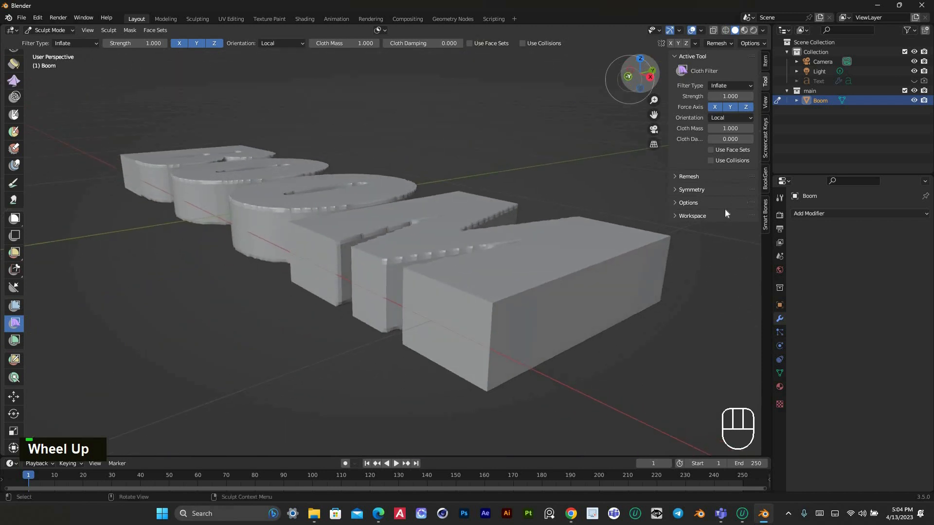
click(781, 372)
click(922, 305)
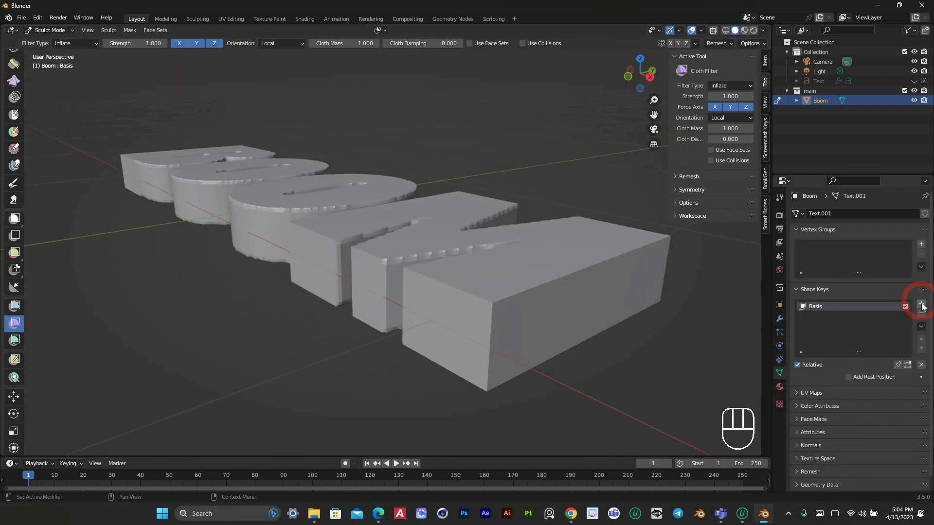
click(922, 304)
drag(880, 377, 883, 377)
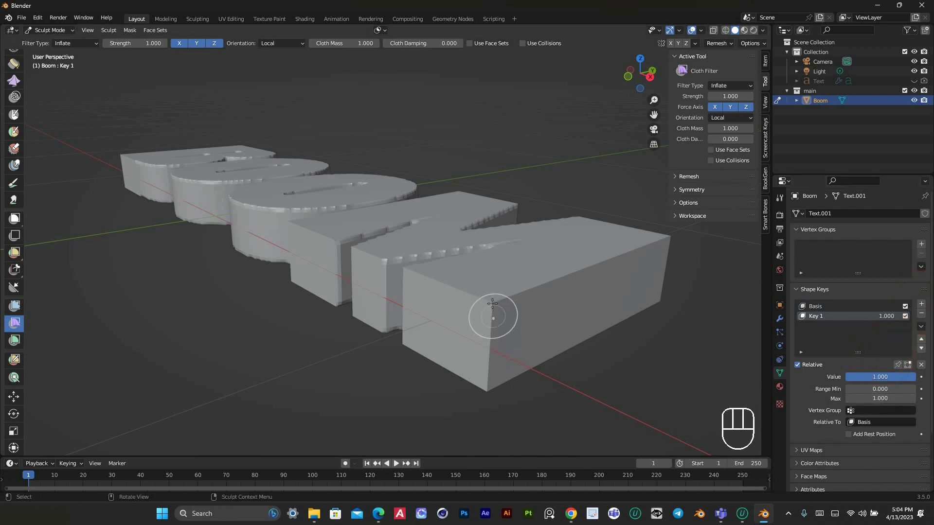
Inflate the BOOM letters into puffy balloon shapes on the second shape key with the Cloth Filter
drag(497, 316, 499, 342)
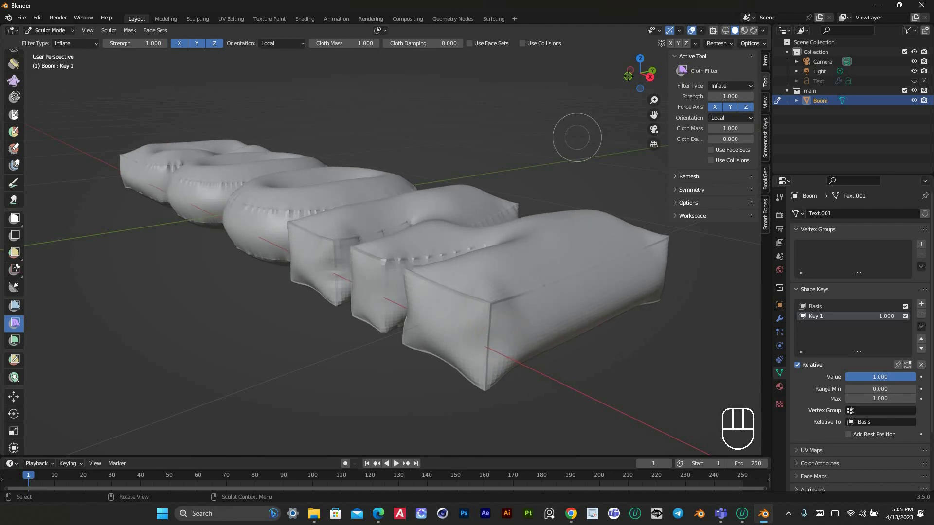
drag(636, 77, 633, 117)
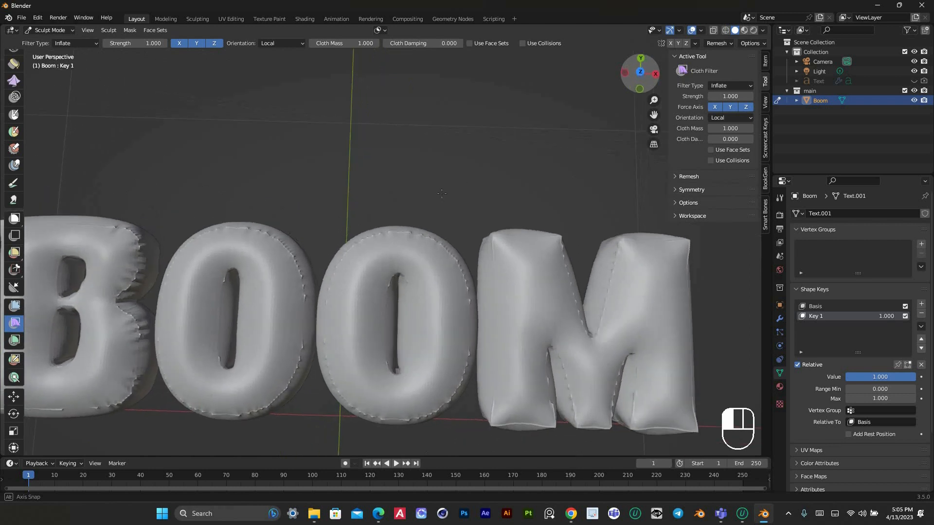
scroll(407, 270, down, 3)
scroll(408, 268, up, 2)
scroll(409, 263, down, 2)
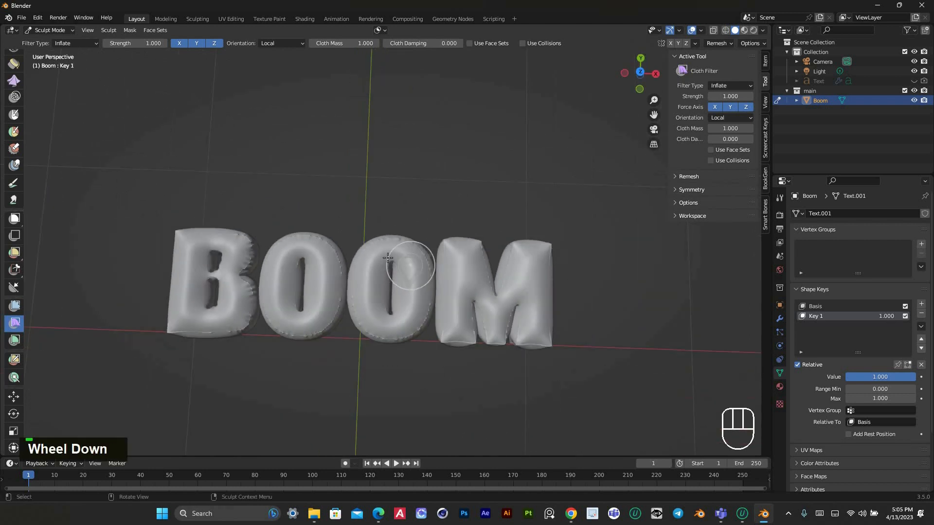
scroll(403, 260, up, 2)
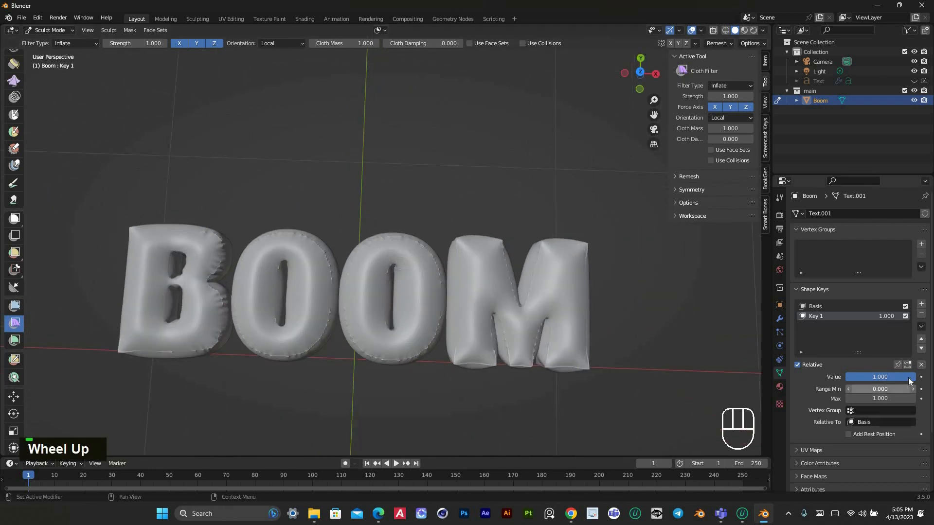
Preview the inflation by varying the Key 1 shape key's value, finishing at 1.000
drag(892, 379, 917, 377)
scroll(547, 190, down, 2)
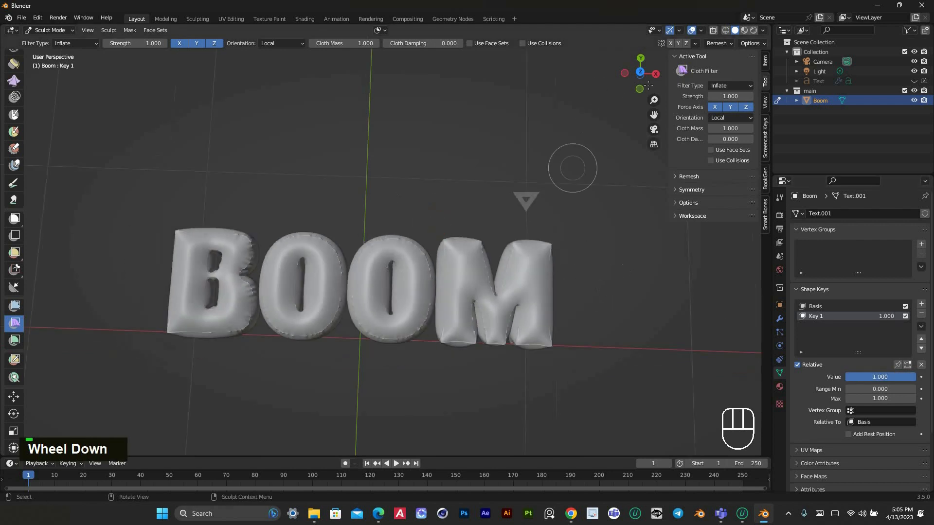
drag(633, 77, 653, 101)
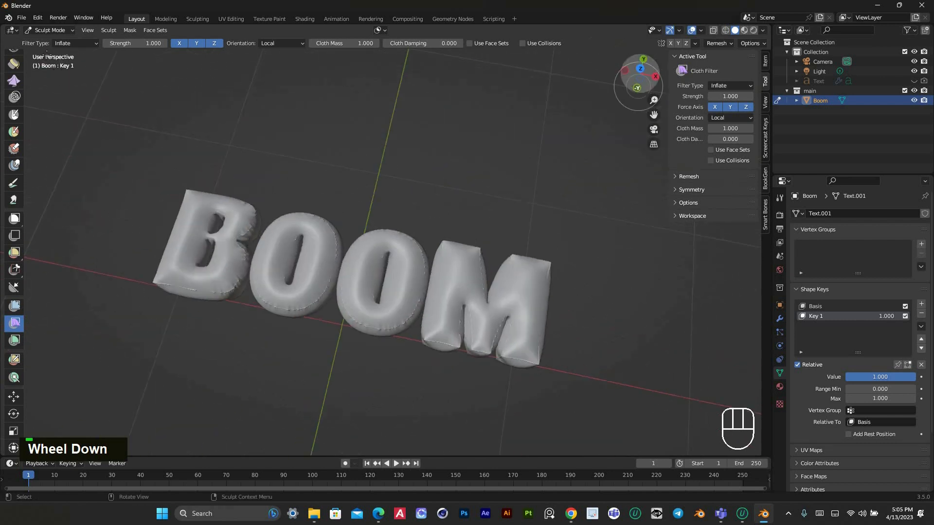
Return the inflated BOOM mesh to Object Mode and apply Shade Smooth to it from the top view
click(58, 31)
click(55, 43)
click(393, 144)
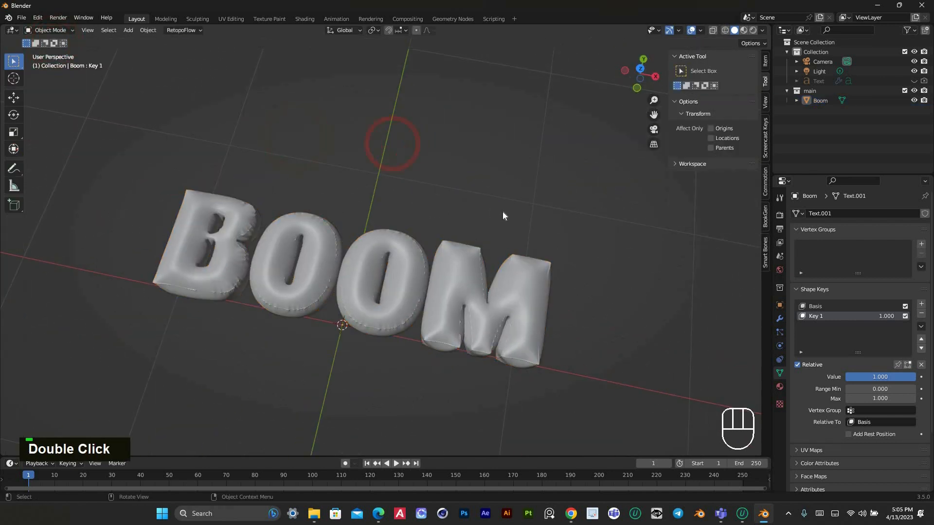
key(KP_7)
click(468, 276)
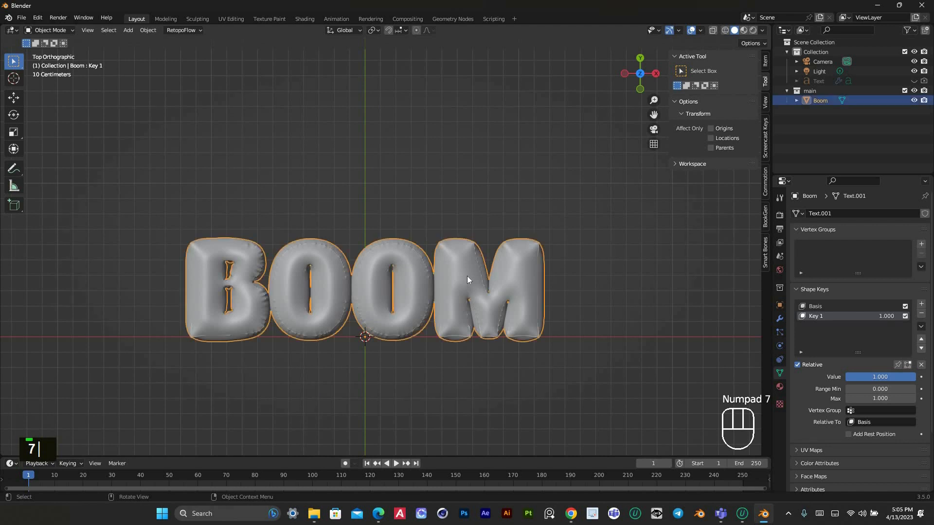
right_click(466, 276)
click(440, 270)
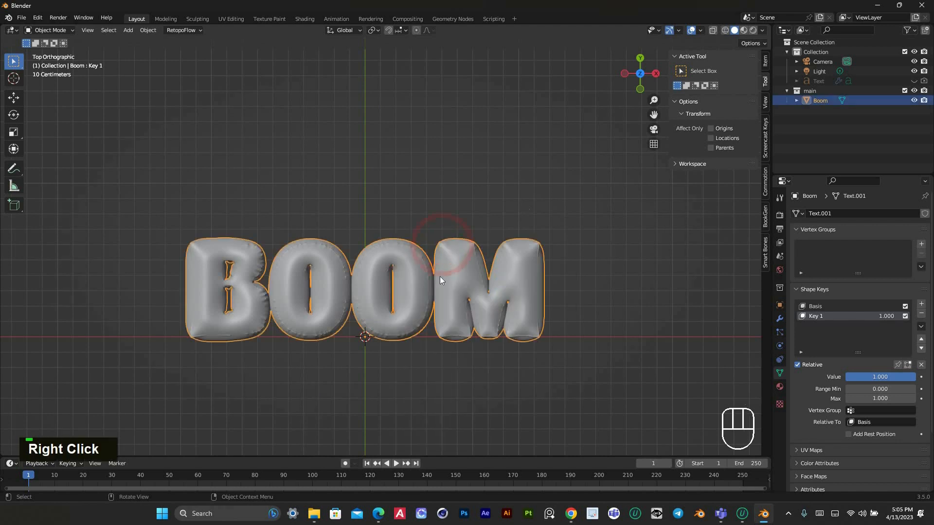
Put the BOOM mesh back into Sculpt Mode and choose the Cloth brush
shift+middle_drag(486, 262, 426, 278)
scroll(435, 273, up, 3)
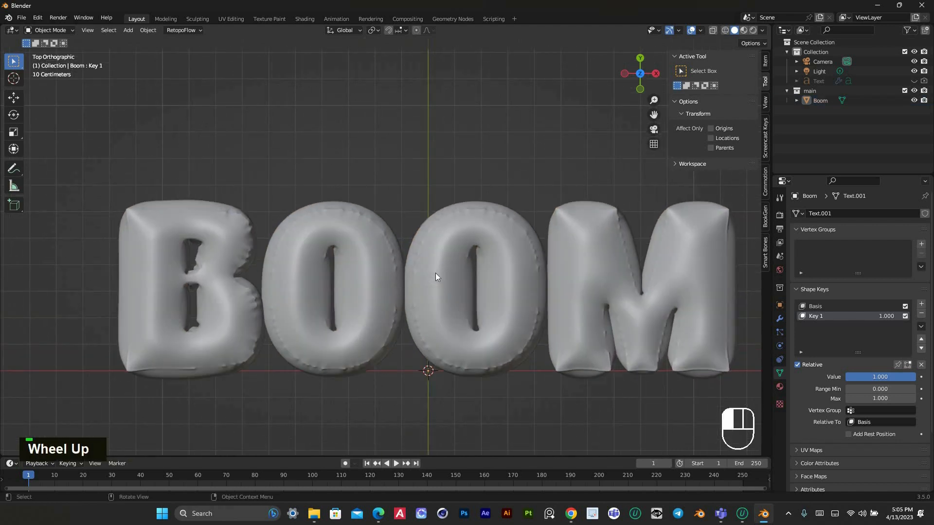
click(435, 273)
drag(629, 78, 376, 247)
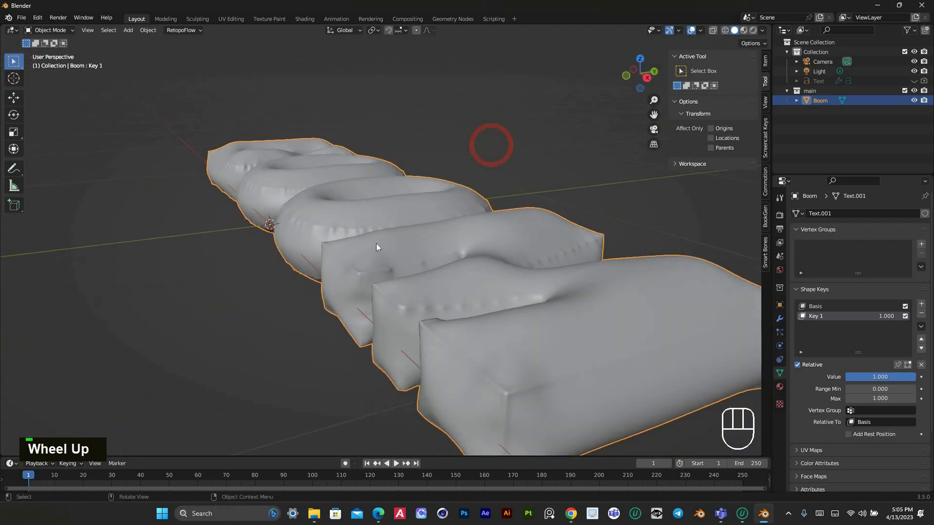
click(62, 30)
click(51, 63)
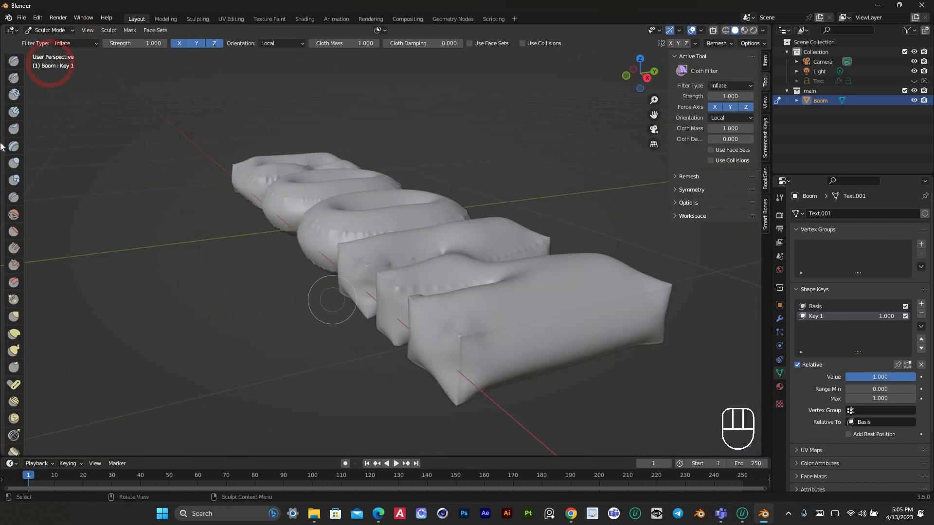
scroll(14, 135, up, 1)
click(13, 61)
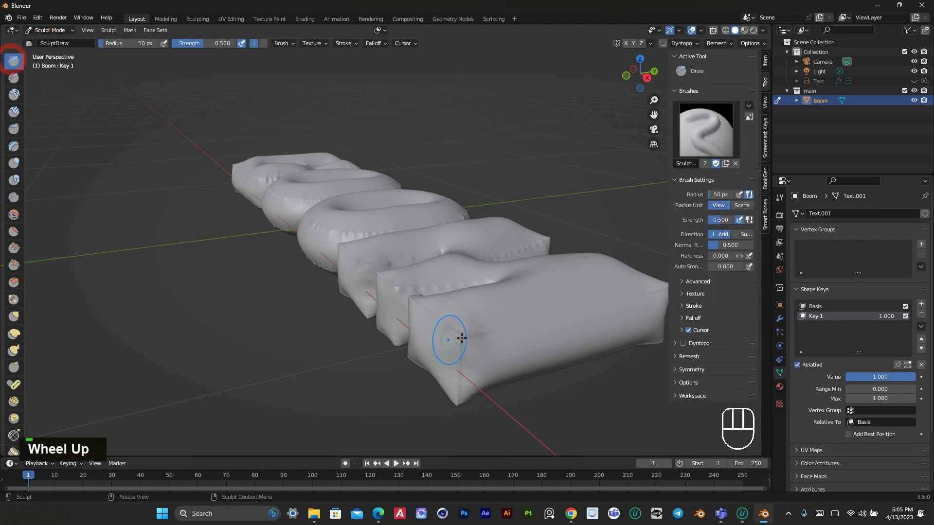
scroll(10, 380, down, 4)
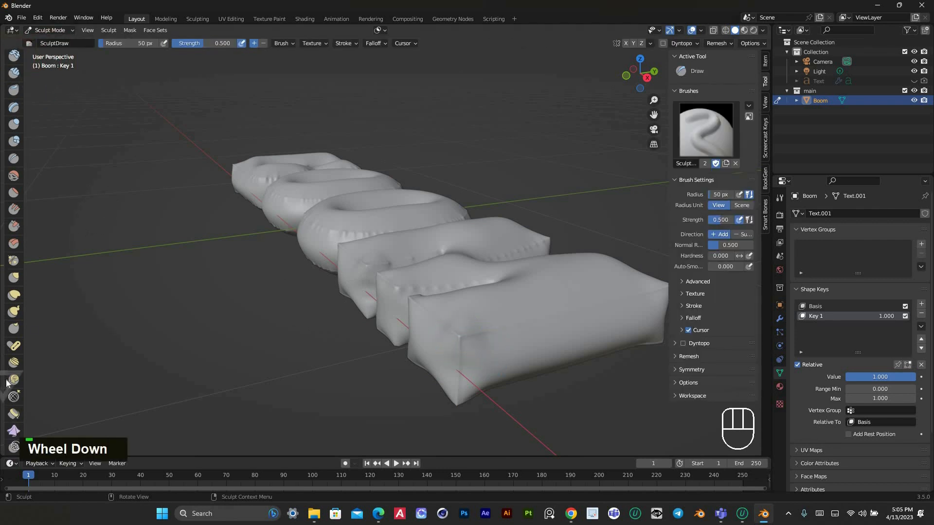
click(13, 392)
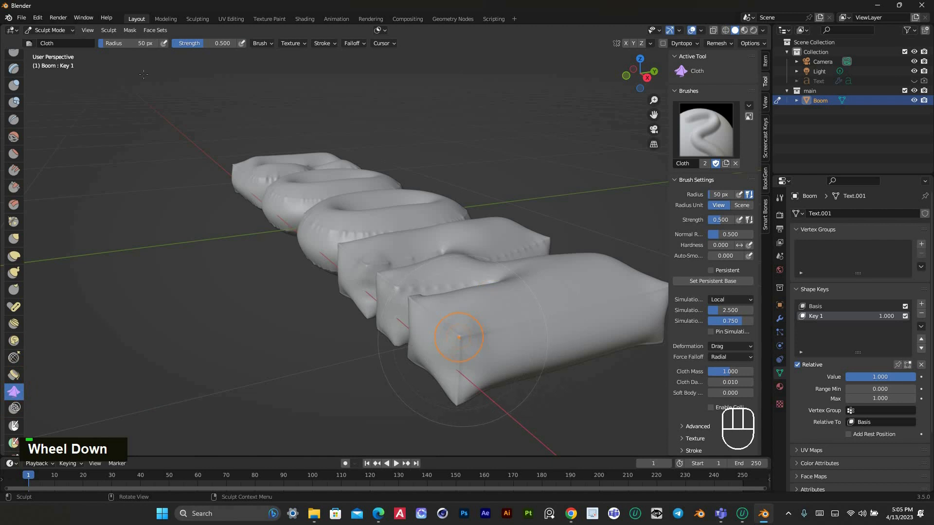
With a 38 px Cloth brush and Z mirror symmetry, sculpt small wrinkles into the end of the M's outer leg
drag(122, 43, 123, 42)
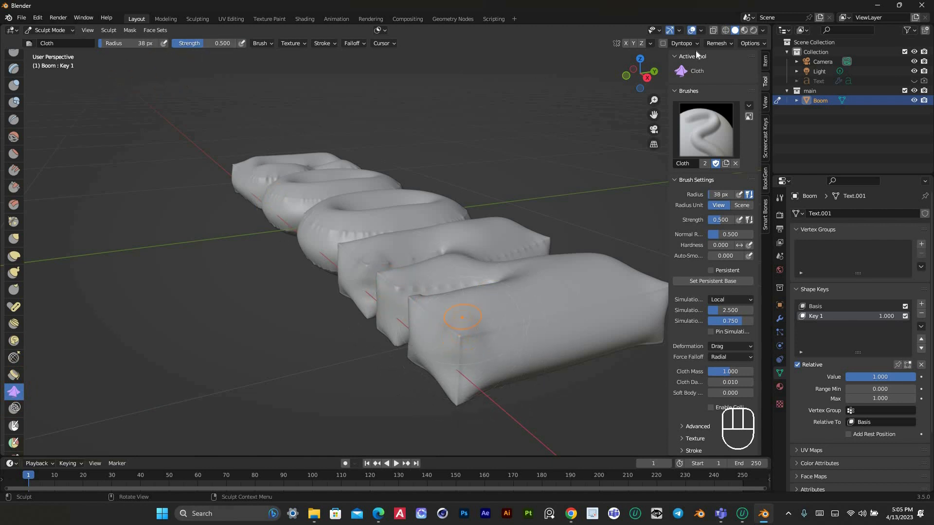
click(642, 43)
drag(466, 335, 462, 335)
drag(425, 309, 422, 300)
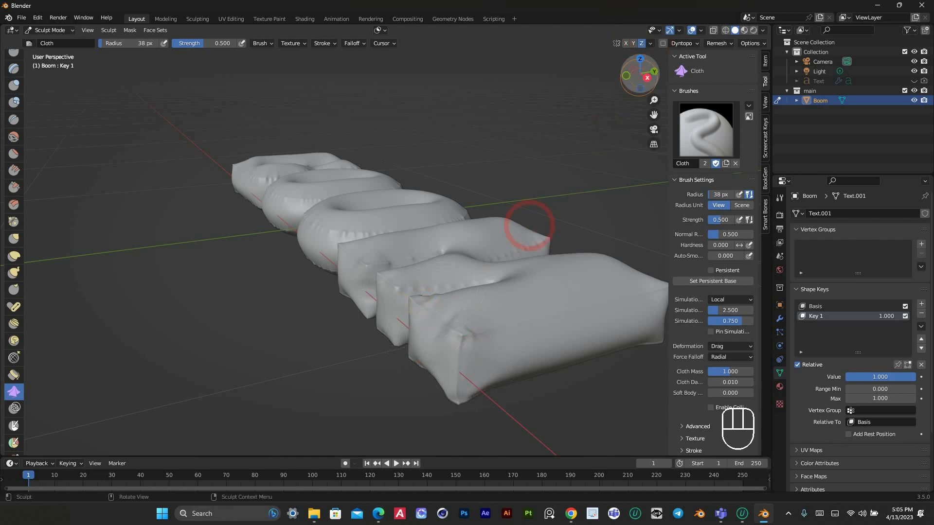
drag(640, 75, 660, 92)
scroll(446, 333, up, 2)
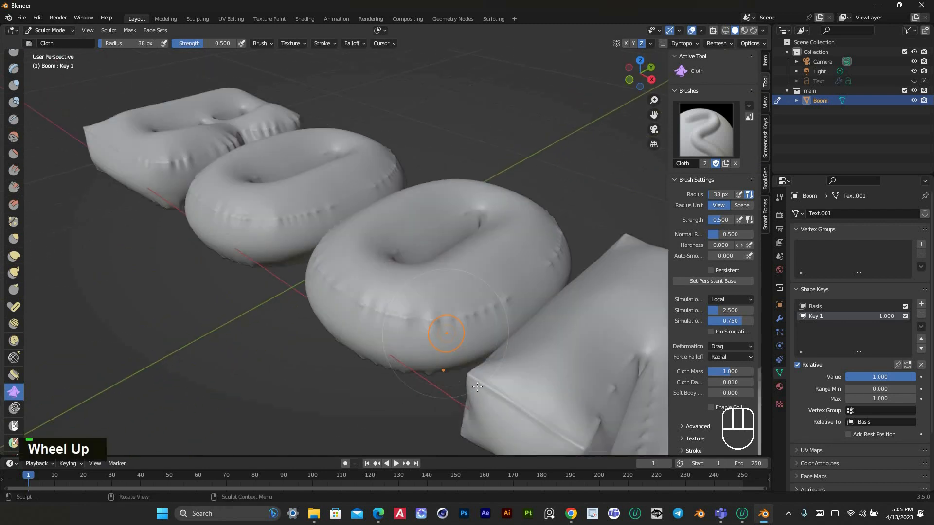
mouse_move(477, 378)
mouse_down()
mouse_move(569, 449)
mouse_move(418, 323)
mouse_up()
scroll(417, 324, down, 2)
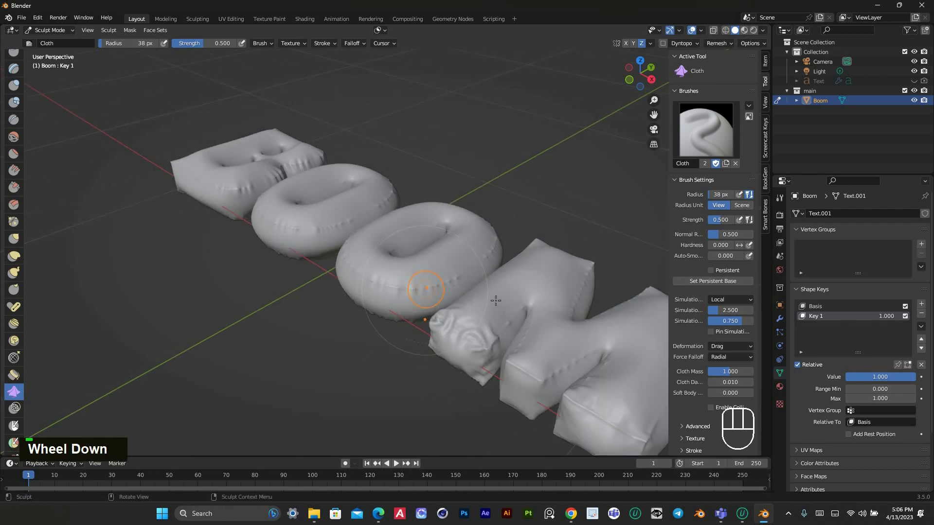
key(KP_7)
drag(653, 113, 616, 156)
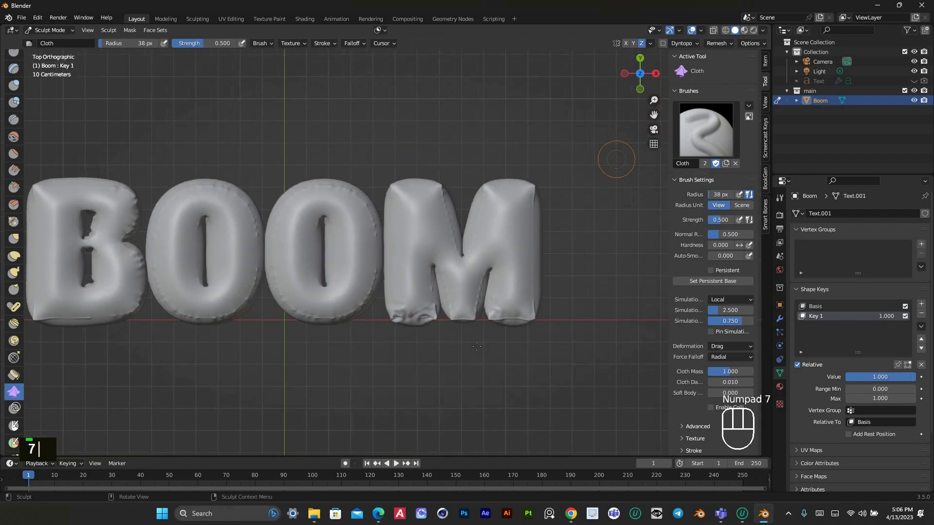
scroll(480, 339, up, 3)
key(ctrl+z)
key(ctrl+z)
key(ctrl+z)
key(ctrl+z)
key(ctrl+z)
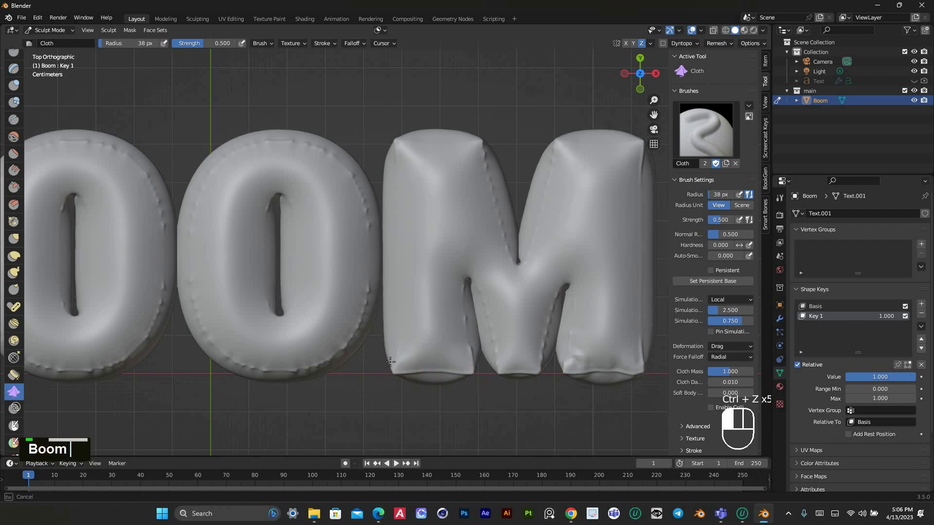
Sculpt cloth wrinkles from the top view into the M's lower-left corner, upper-right edge and upper-left corner
drag(390, 362, 413, 370)
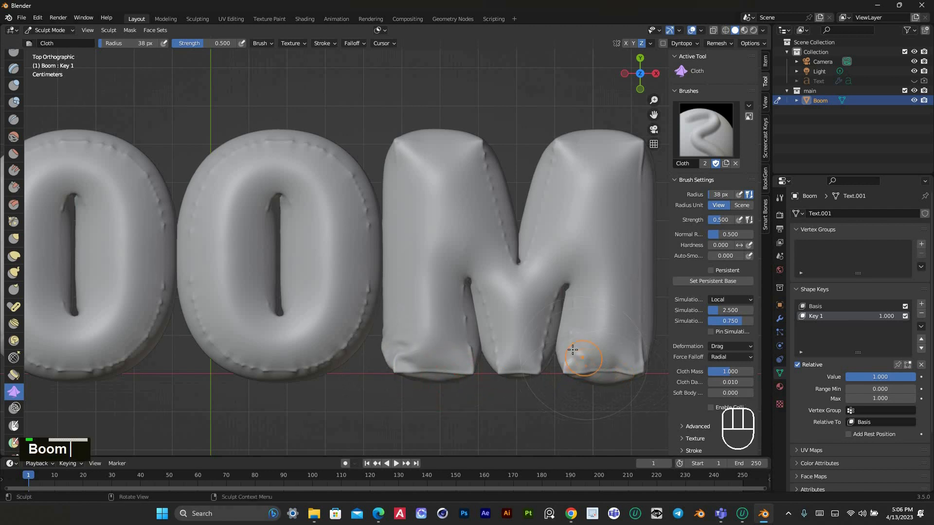
scroll(572, 350, down, 2)
scroll(601, 171, up, 2)
mouse_move(601, 172)
mouse_down()
mouse_move(595, 189)
mouse_move(577, 189)
mouse_move(598, 184)
mouse_up()
key(ctrl+z)
drag(579, 233, 589, 220)
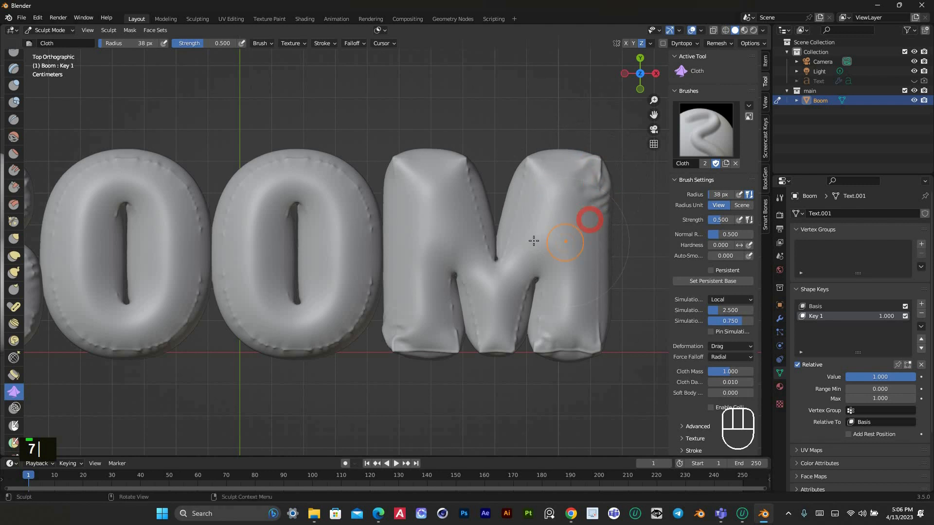
scroll(394, 179, down, 2)
scroll(395, 178, up, 2)
mouse_move(405, 156)
mouse_down()
mouse_move(397, 239)
mouse_move(396, 231)
mouse_up()
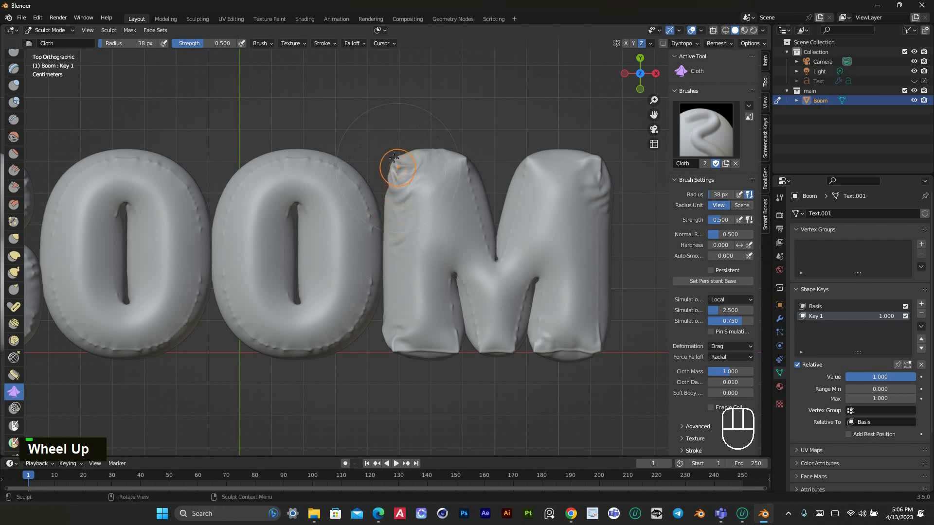
scroll(551, 236, down, 2)
scroll(552, 236, up, 1)
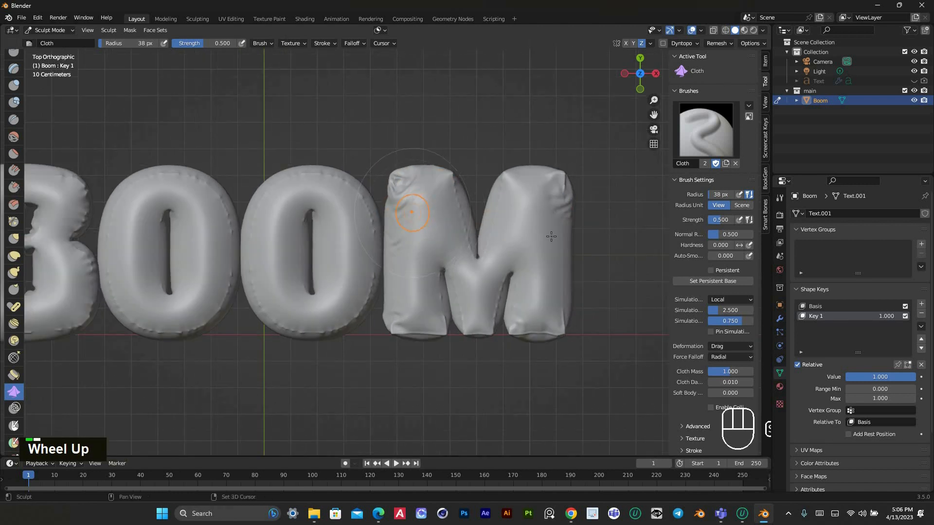
Sculpt cloth folds around the second O, along its top, right edge and upper-left side
shift+middle_drag(329, 203, 475, 225)
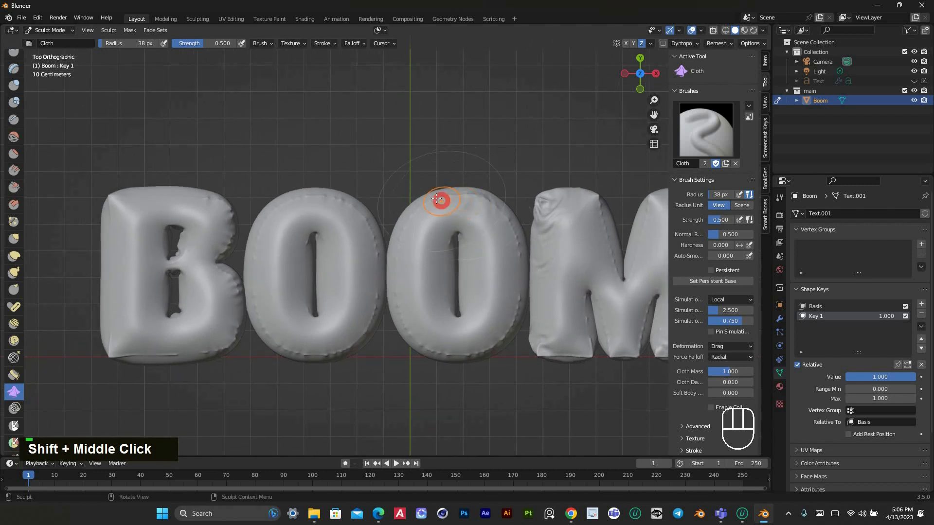
mouse_move(441, 201)
mouse_down()
mouse_move(450, 193)
mouse_move(473, 198)
mouse_move(500, 225)
mouse_up()
drag(496, 225, 506, 238)
drag(502, 244, 511, 298)
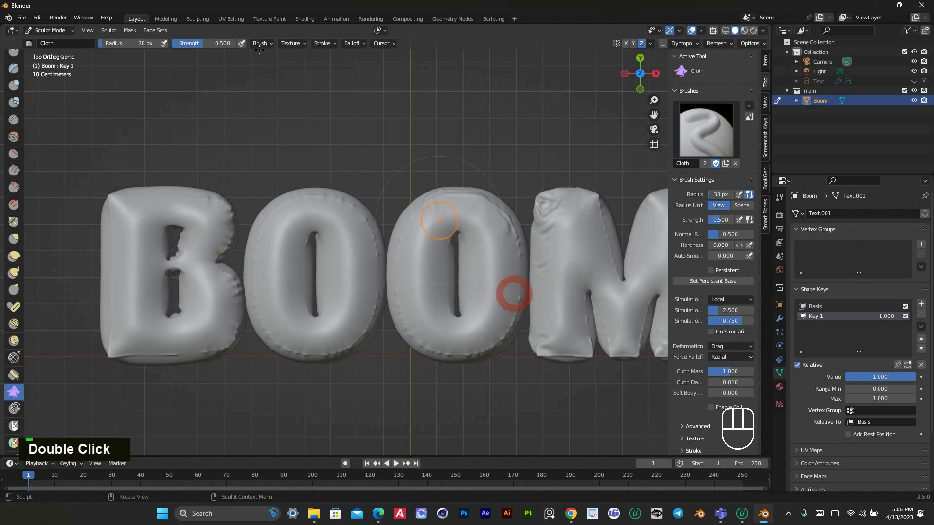
click(262, 42)
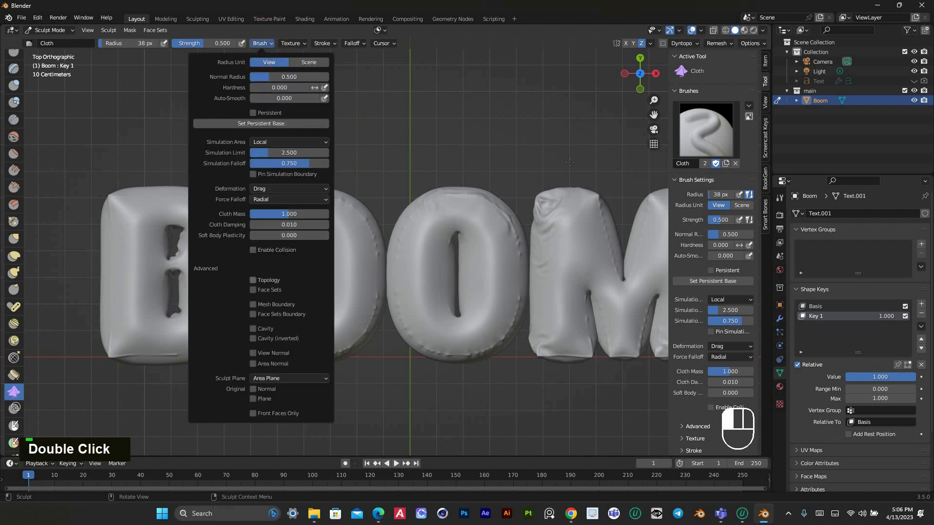
drag(425, 209, 407, 236)
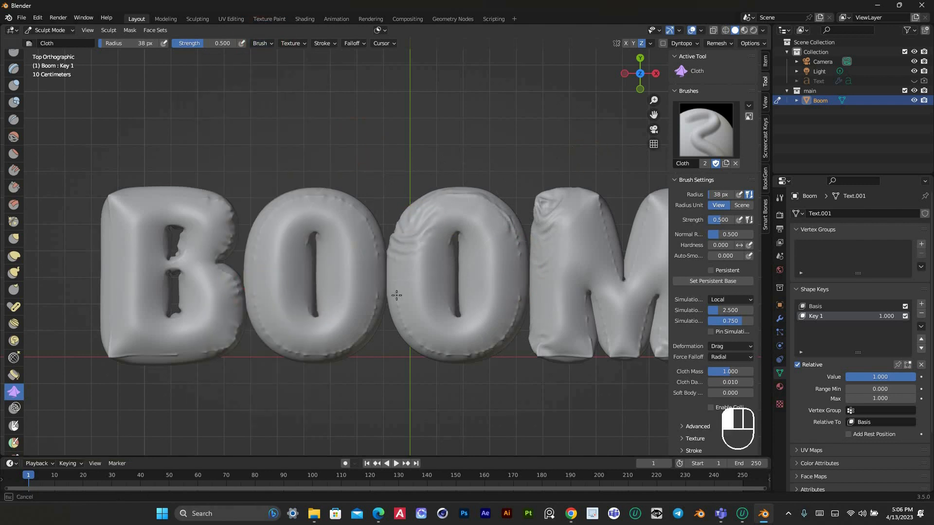
drag(397, 296, 396, 293)
Sculpt matching cloth folds along the upper-left side and top of the first O
mouse_move(258, 234)
mouse_down()
mouse_move(295, 195)
mouse_move(343, 201)
mouse_up()
double_click(364, 225)
scroll(322, 282, down, 2)
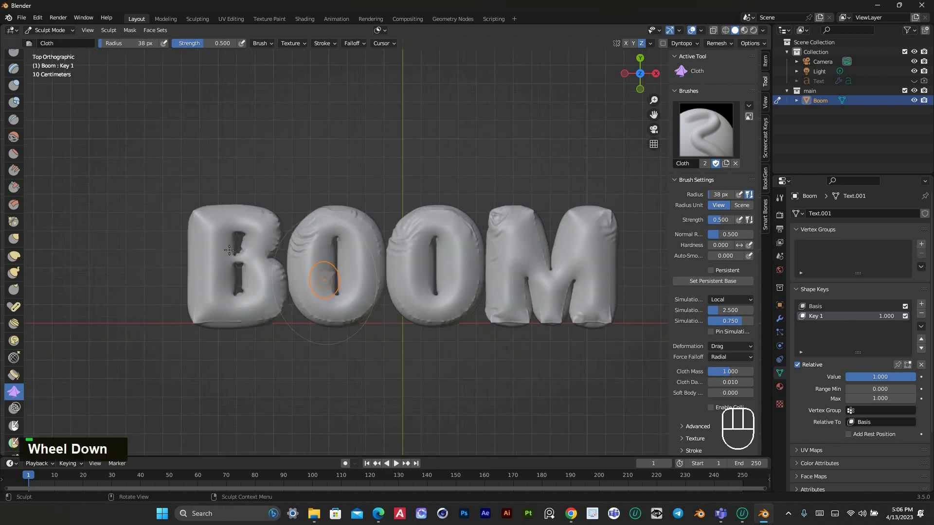
Sculpt cloth wrinkles into the B along its left side and bottom edge
scroll(127, 208, up, 2)
drag(111, 202, 117, 215)
mouse_move(114, 350)
mouse_down()
mouse_move(123, 357)
mouse_move(109, 344)
mouse_move(106, 293)
mouse_up()
key(ctrl+z)
drag(105, 296, 109, 290)
mouse_move(214, 355)
mouse_down()
mouse_move(224, 350)
mouse_move(208, 355)
mouse_up()
mouse_move(177, 357)
mouse_down()
mouse_move(166, 355)
mouse_move(185, 363)
mouse_move(163, 363)
mouse_up()
mouse_move(163, 367)
mouse_down()
mouse_move(193, 357)
mouse_move(161, 361)
mouse_up()
Return the wrinkled BOOM mesh to Object Mode and deselect it
scroll(305, 322, down, 4)
shift+middle_drag(450, 260, 437, 292)
scroll(481, 308, up, 2)
scroll(351, 258, down, 2)
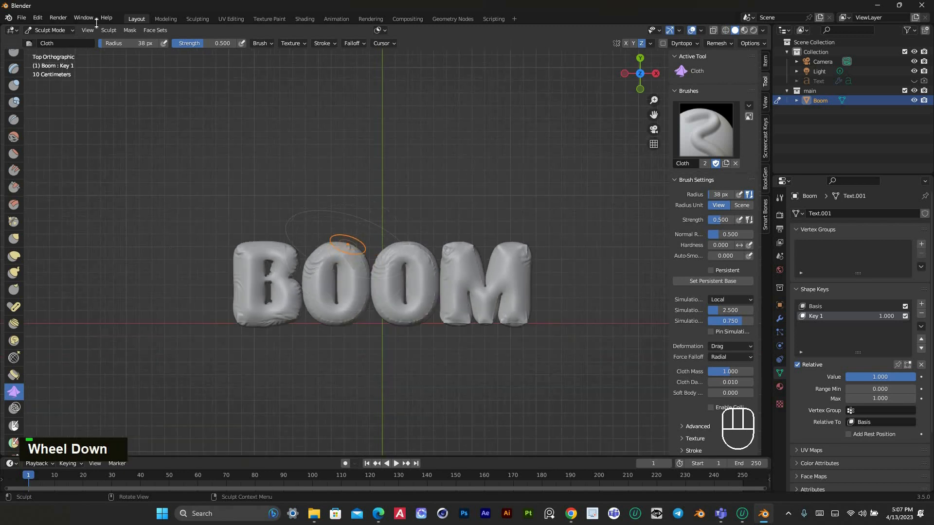
click(60, 30)
click(54, 41)
click(321, 154)
scroll(443, 265, up, 2)
shift+middle_drag(437, 243, 441, 217)
drag(134, 163, 634, 378)
click(603, 377)
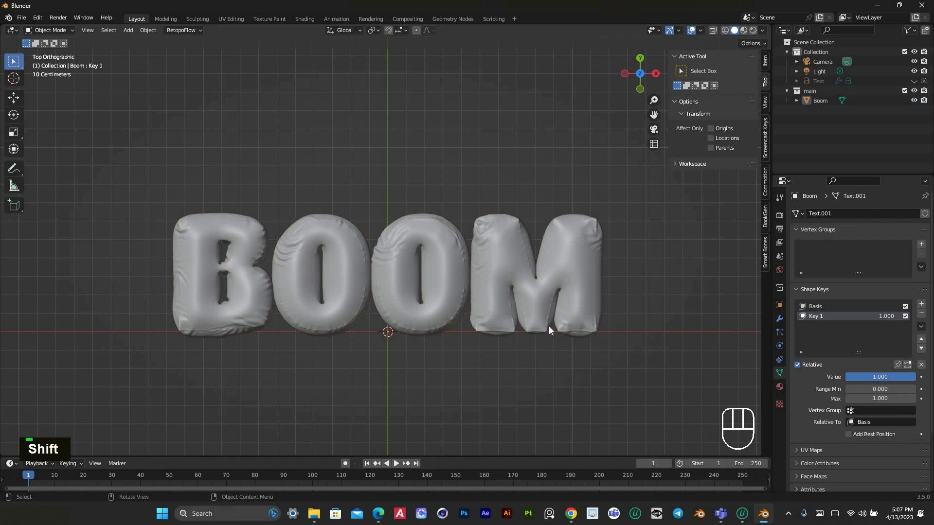
Preview the wrinkled balloon shape by varying Key 1's value back up to 1.000
mouse_move(907, 382)
mouse_down()
mouse_move(851, 382)
mouse_move(915, 377)
mouse_move(849, 377)
mouse_move(916, 377)
mouse_up()
click(653, 258)
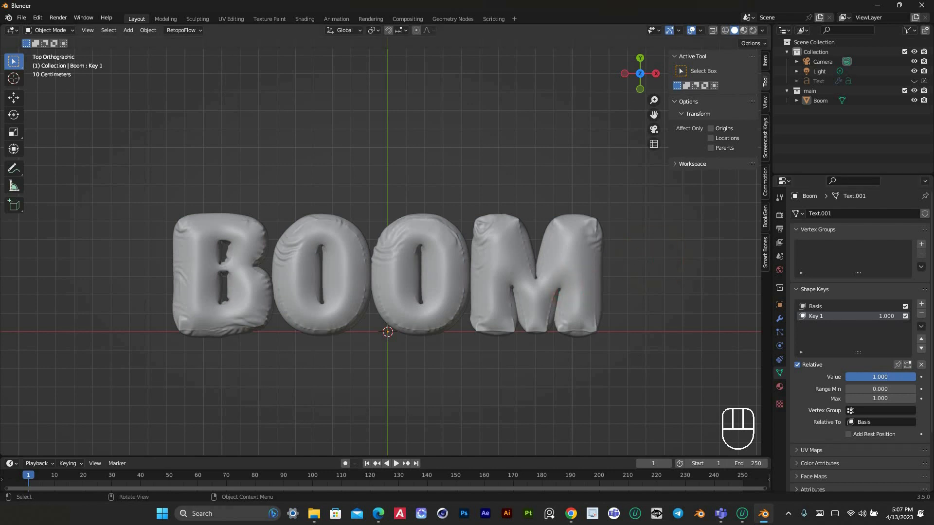
mouse_move(635, 83)
mouse_down()
mouse_move(598, 56)
mouse_move(585, 30)
mouse_move(589, 56)
mouse_move(624, 95)
mouse_move(625, 126)
mouse_up()
Set the viewport lighting to MatCap with the glossy red-orange material, viewing the BOOM text from the top
key(KP_1)
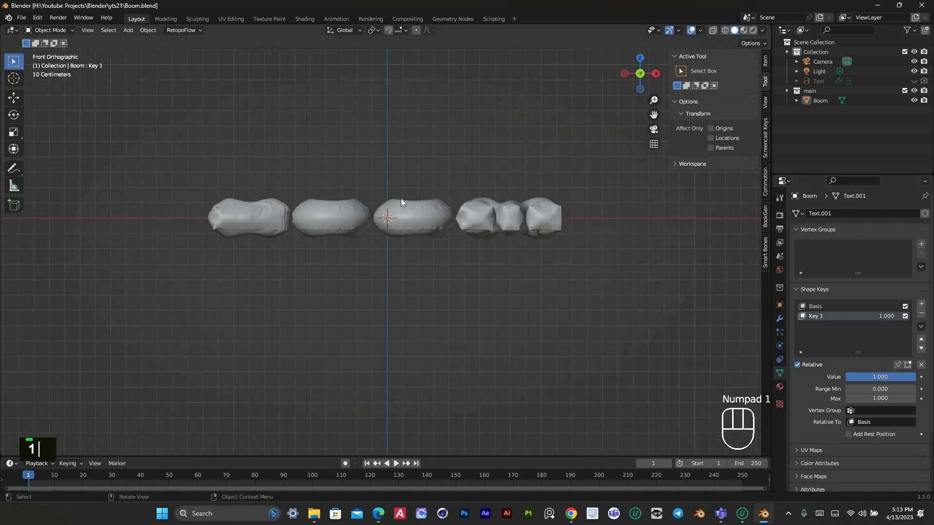
key(KP_7)
scroll(448, 244, up, 2)
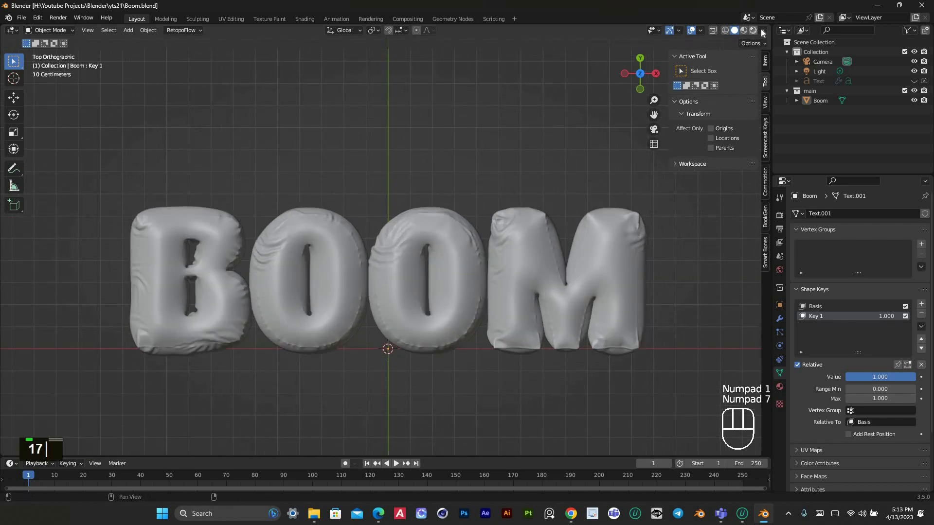
click(762, 30)
click(752, 78)
click(754, 97)
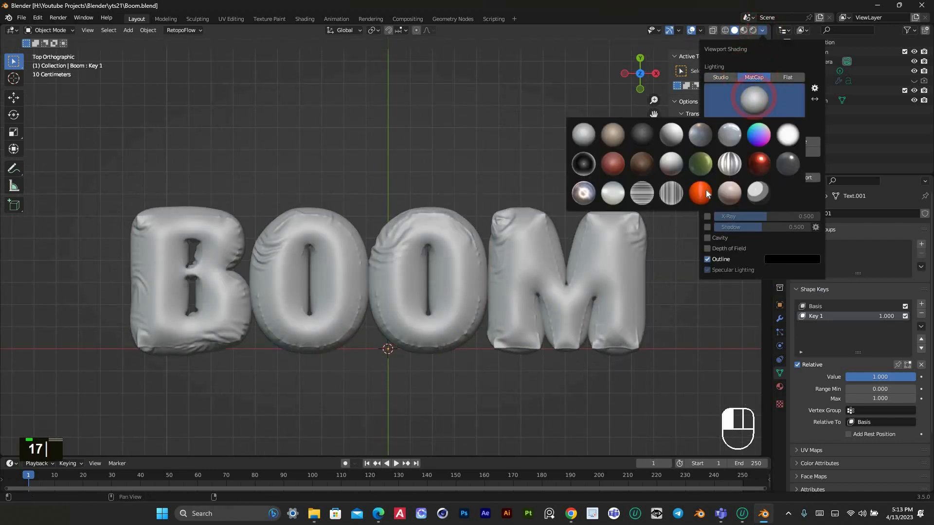
click(705, 193)
Select the BOOM mesh in the viewport
scroll(425, 291, up, 2)
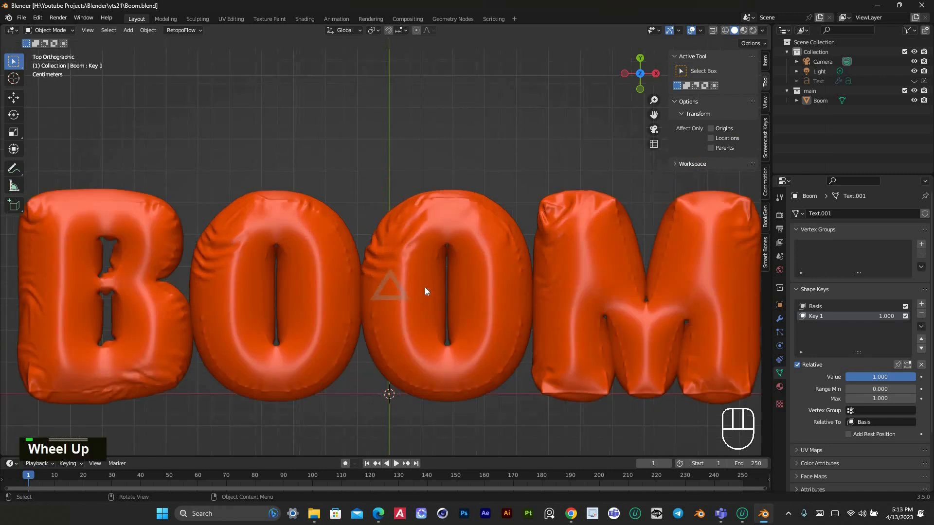
scroll(429, 267, up, 2)
scroll(423, 265, down, 5)
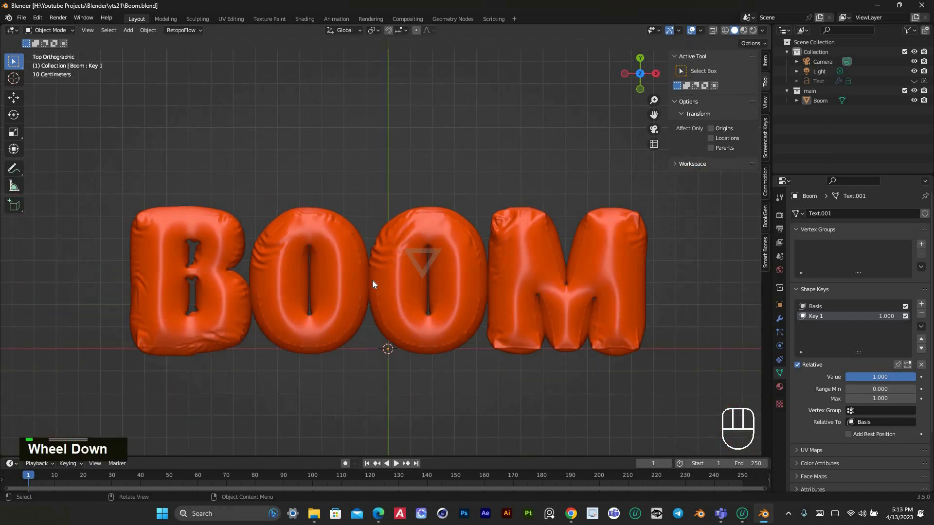
click(346, 288)
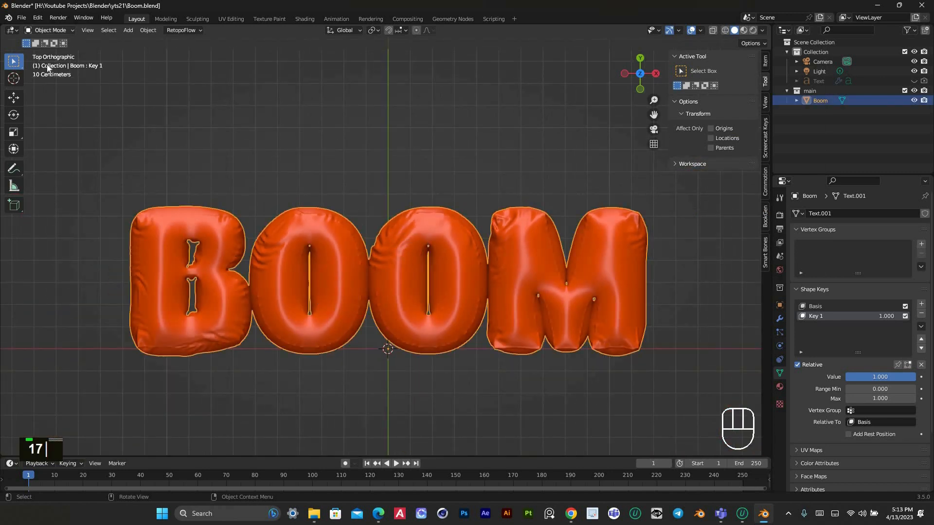
Switch the BOOM mesh to Sculpt Mode and choose the Draw brush
click(48, 30)
click(54, 61)
scroll(200, 334, up, 2)
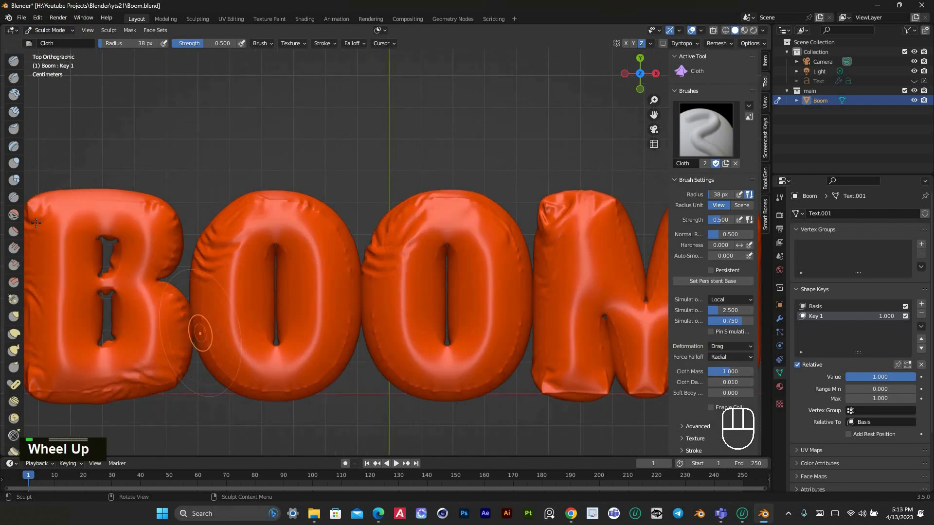
click(13, 61)
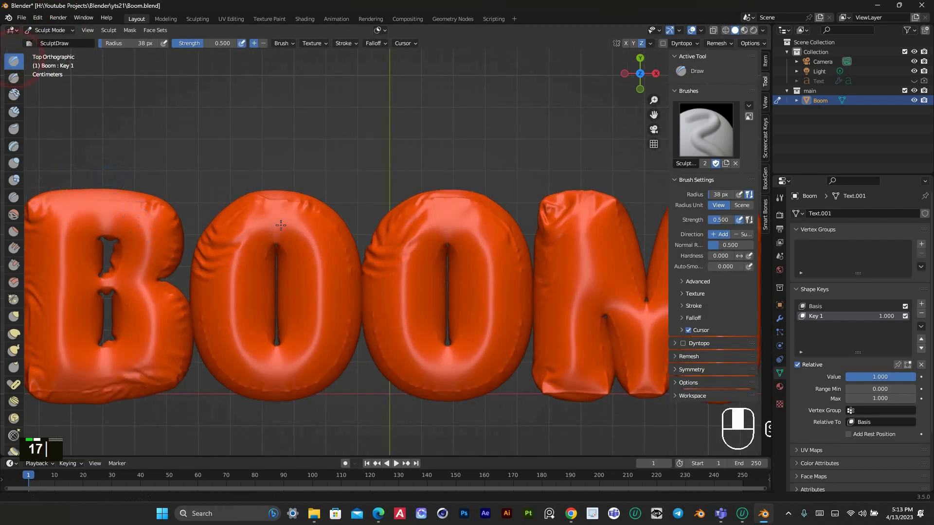
Try to smooth the wrinkles along the lower edge of the letter B, and undo the stroke
shift+middle_drag(151, 333, 281, 225)
scroll(281, 227, up, 3)
mouse_move(111, 310)
shift+mouse_down()
mouse_move(189, 298)
mouse_move(157, 294)
shift+mouse_up()
key(ctrl+z)
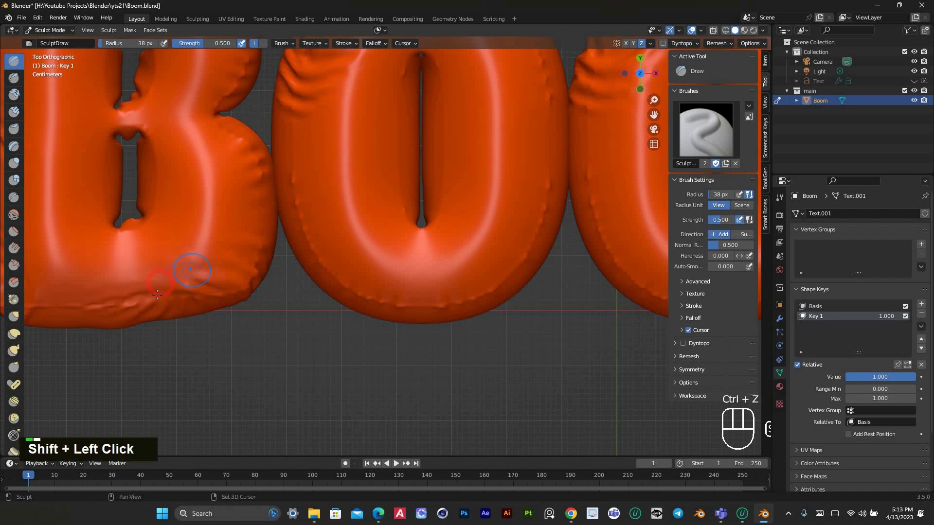
Lower the Draw brush strength to 0.137 and smooth the seam bumps along the right side of the first O
scroll(235, 300, down, 2)
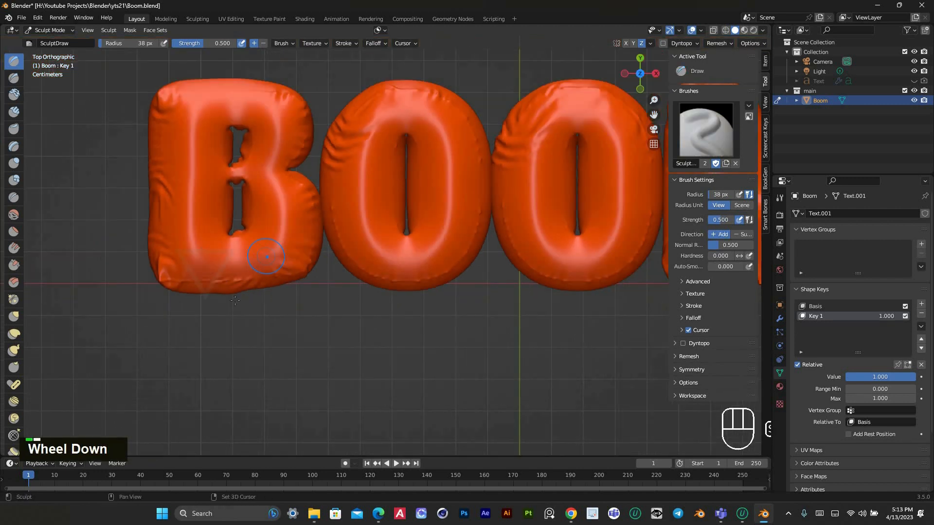
shift+middle_drag(291, 260, 248, 313)
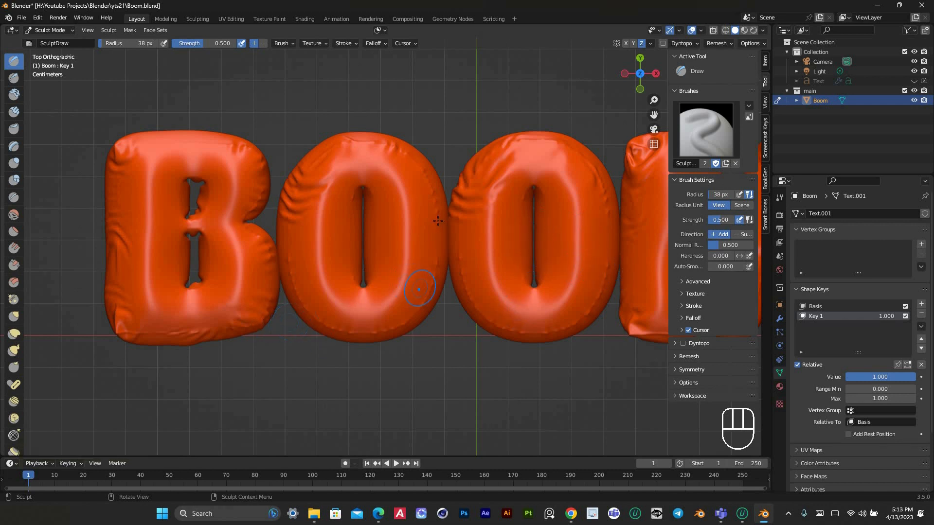
scroll(438, 222, up, 4)
shift+click(494, 173)
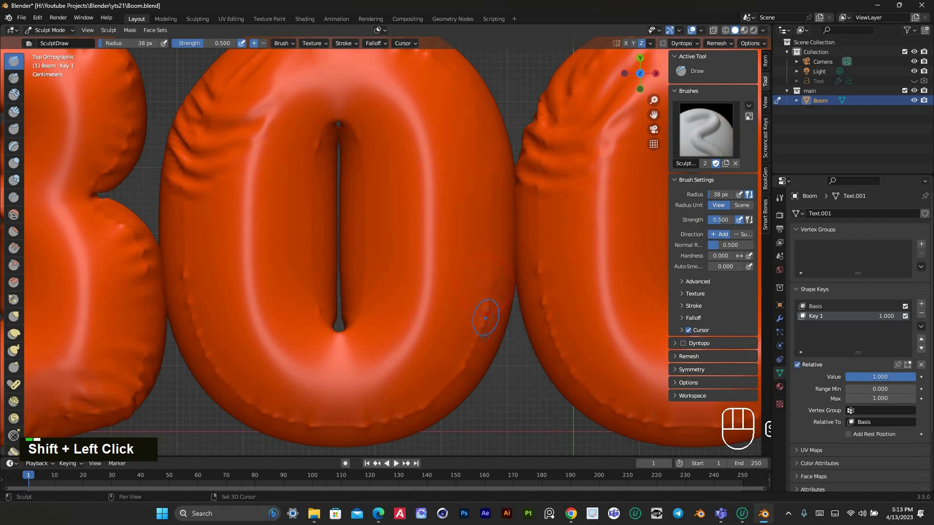
drag(206, 44, 183, 43)
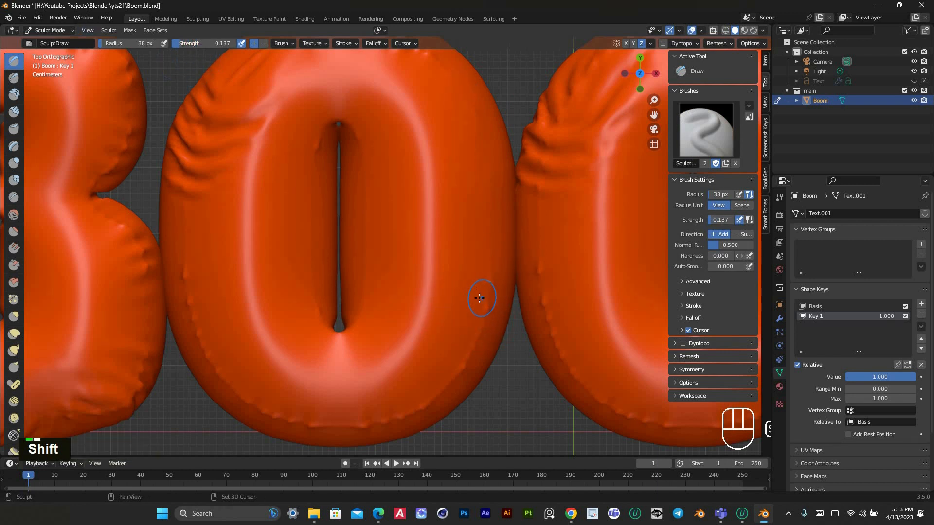
shift+drag(479, 298, 408, 418)
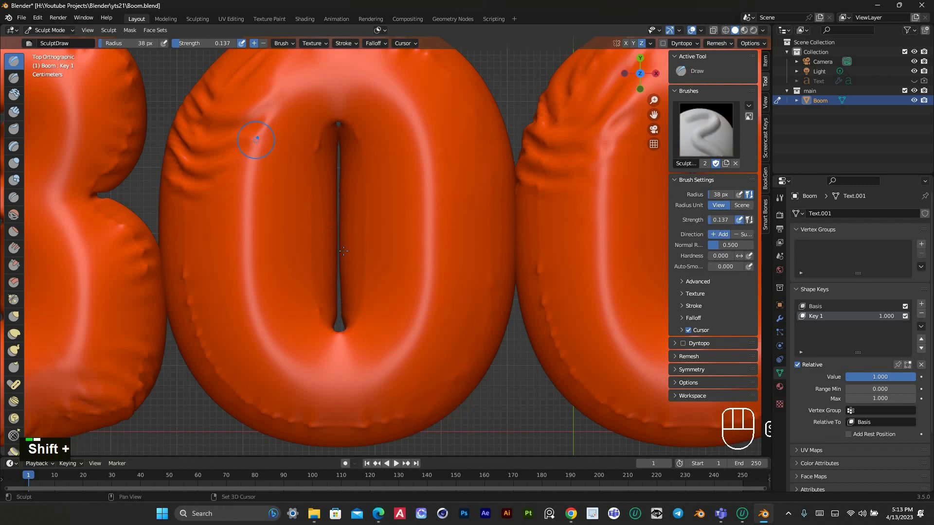
Set the Draw brush strength to 0.218 and smooth the seam bumps along the first O's left side and bottom
shift+drag(204, 43, 202, 43)
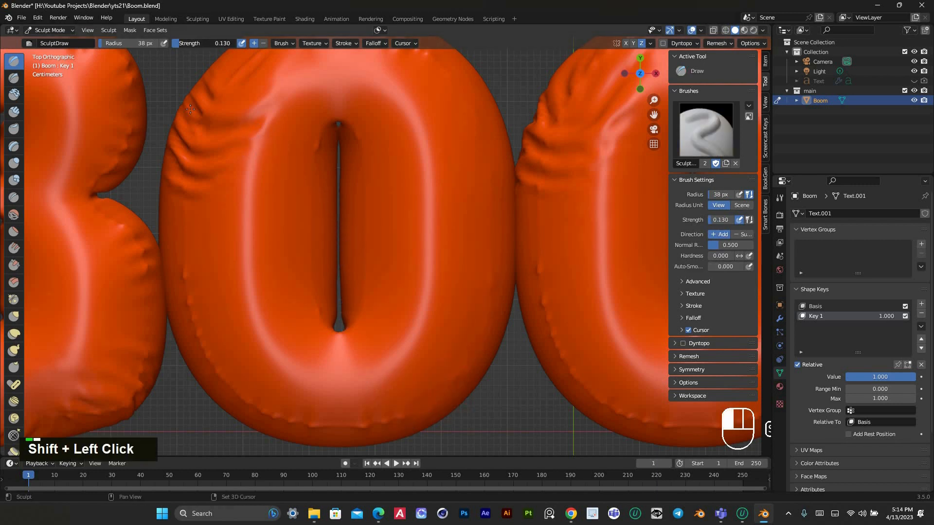
shift+drag(190, 108, 195, 157)
double_click(185, 272)
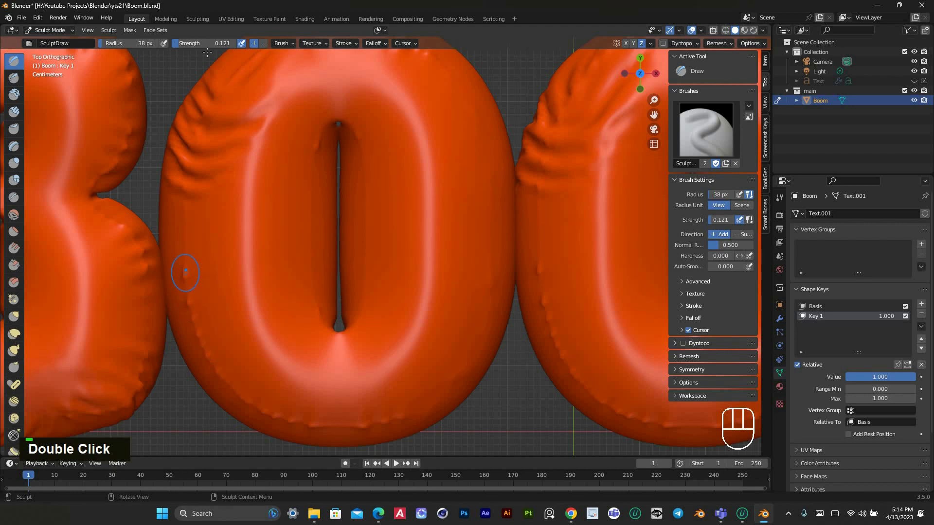
drag(195, 44, 201, 43)
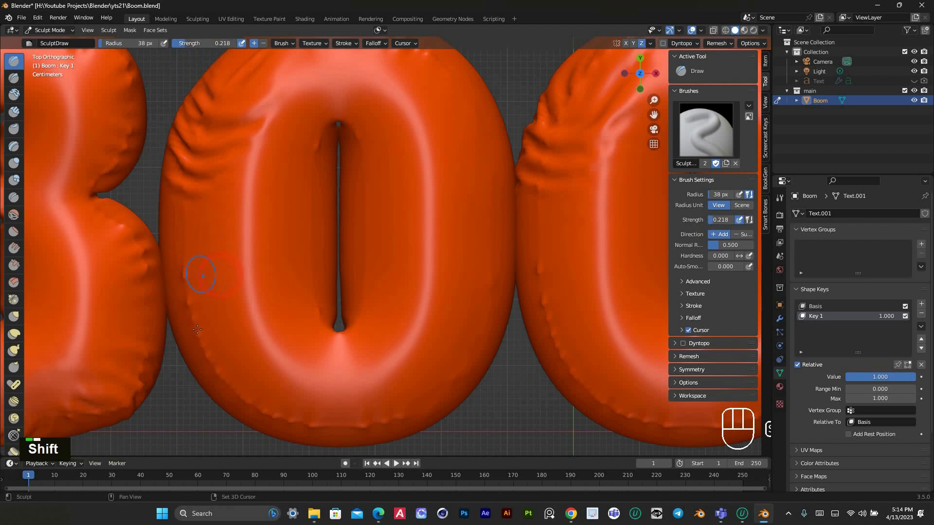
shift+drag(184, 261, 218, 370)
shift+drag(259, 407, 308, 424)
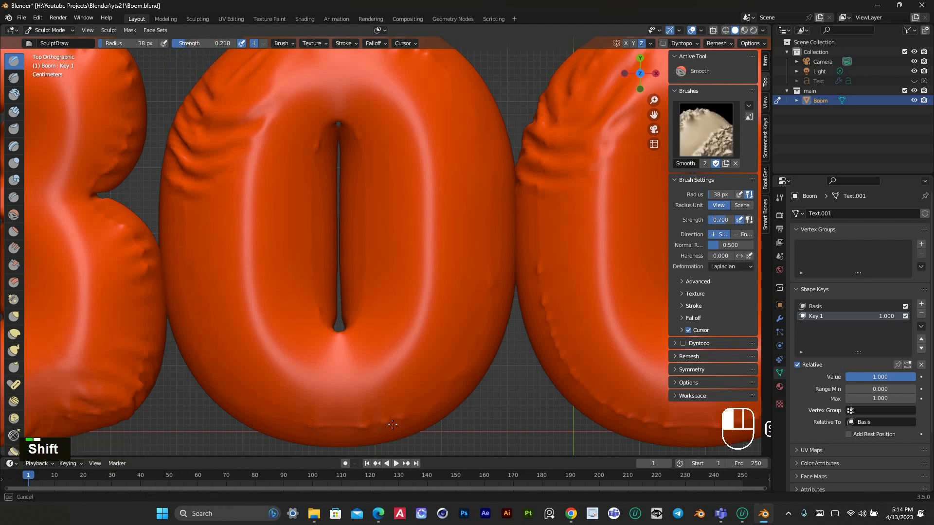
Smooth the seam bumps around the lower edge and right side of the second O
scroll(421, 229, down, 4)
shift+middle_drag(356, 269, 273, 312)
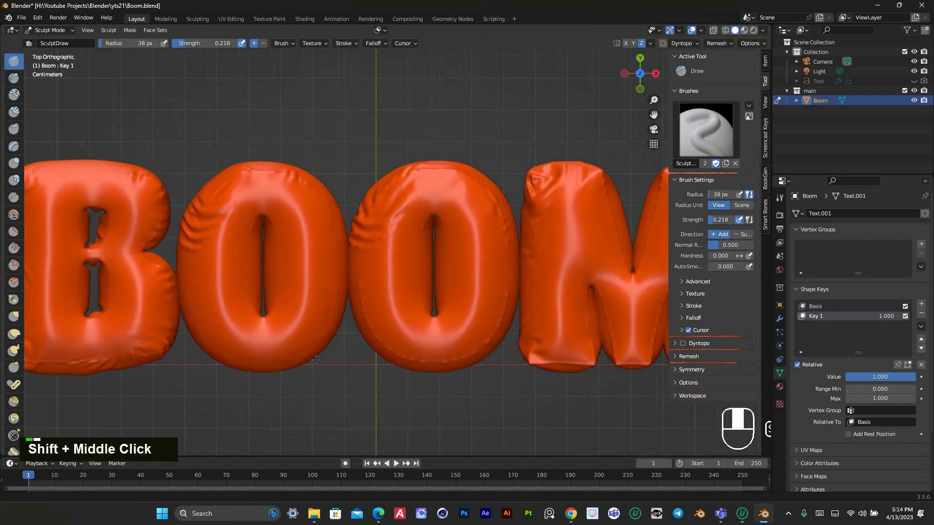
scroll(355, 344, up, 2)
mouse_move(344, 308)
shift+mouse_down()
mouse_move(372, 369)
mouse_move(483, 362)
shift+mouse_up()
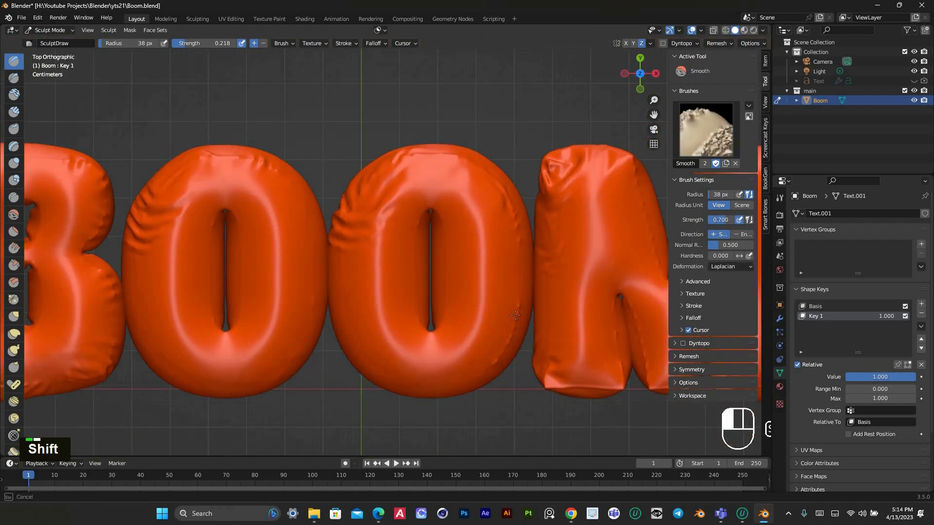
shift+drag(468, 182, 497, 185)
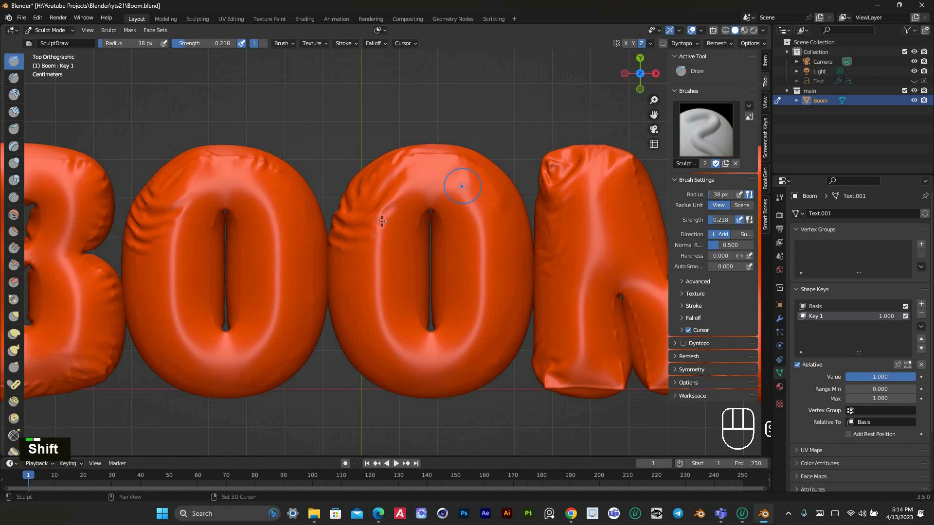
Smooth the seams along both sides of the M's upper V-shaped notch, including its lowest point
scroll(395, 214, down, 1)
shift+middle_drag(617, 233, 435, 243)
scroll(424, 272, up, 2)
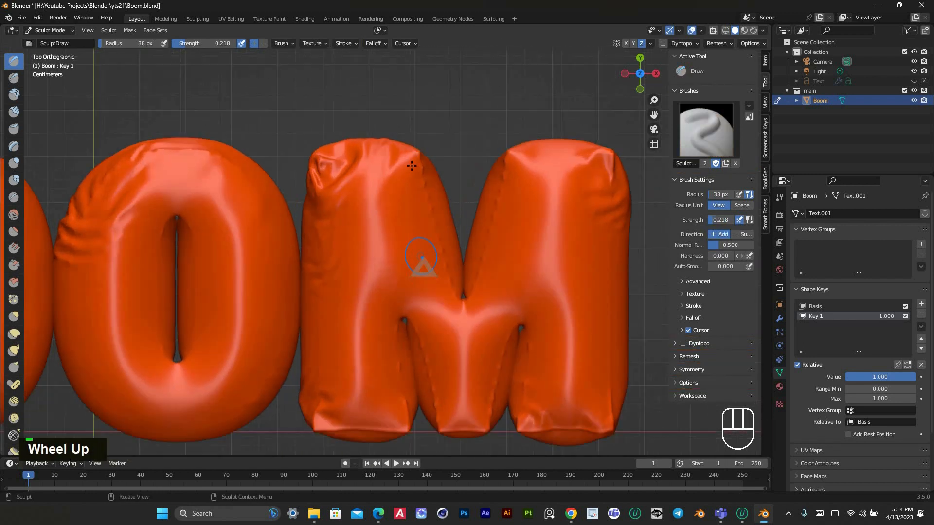
shift+drag(419, 269, 463, 298)
shift+click(463, 293)
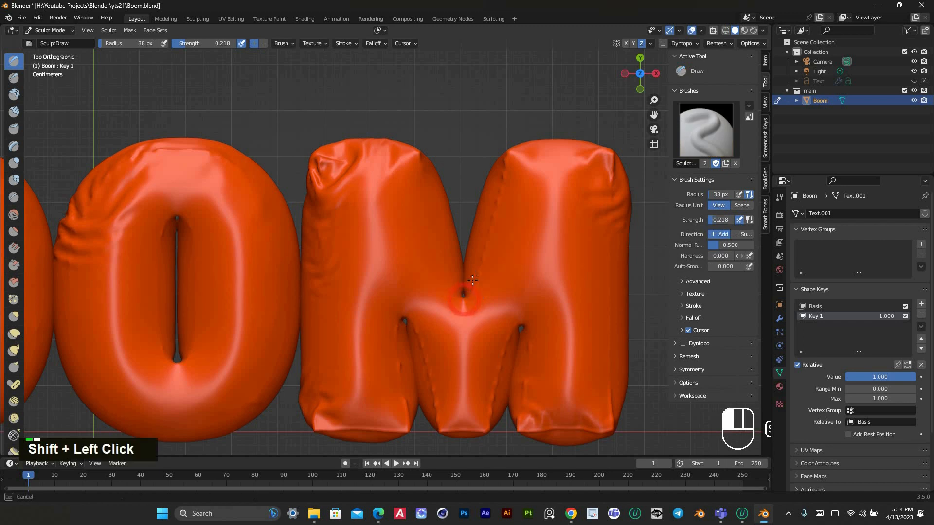
shift+drag(473, 266, 507, 166)
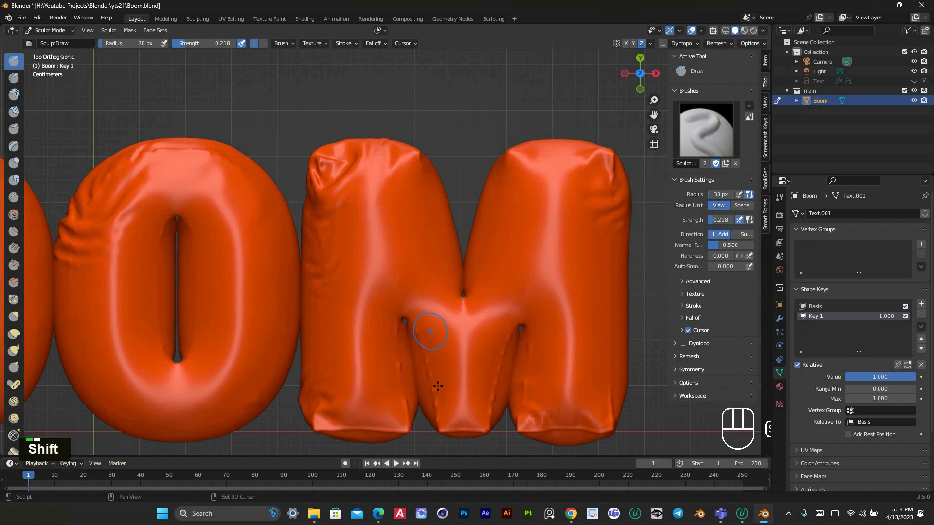
Smooth the seams on both sides of the M's middle section and the inner edges of its two legs
shift+drag(418, 331, 444, 424)
shift+click(440, 425)
shift+drag(515, 327, 491, 413)
shift+drag(527, 342, 529, 384)
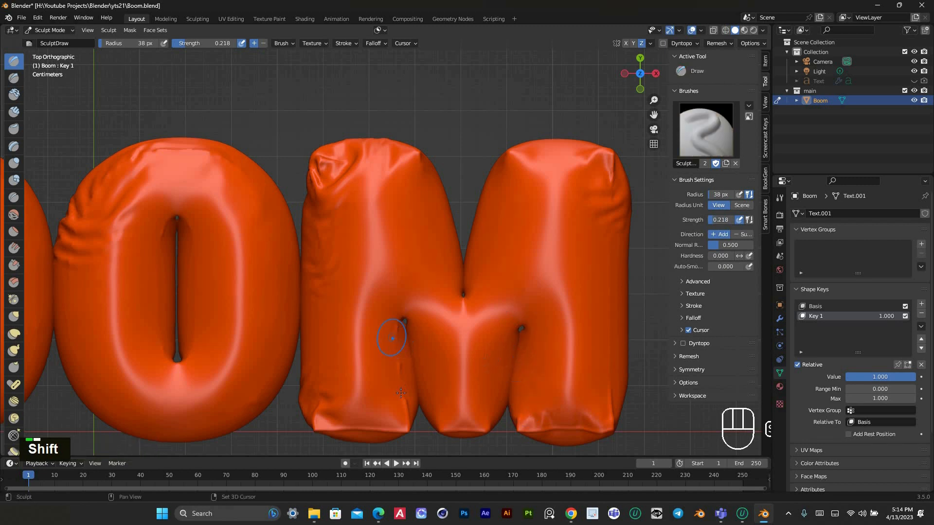
mouse_move(404, 404)
shift+mouse_down()
mouse_move(399, 344)
mouse_move(394, 392)
shift+mouse_up()
Touch up the top of the M's left leg and smooth the seam along the top of the first O
scroll(419, 273, down, 3)
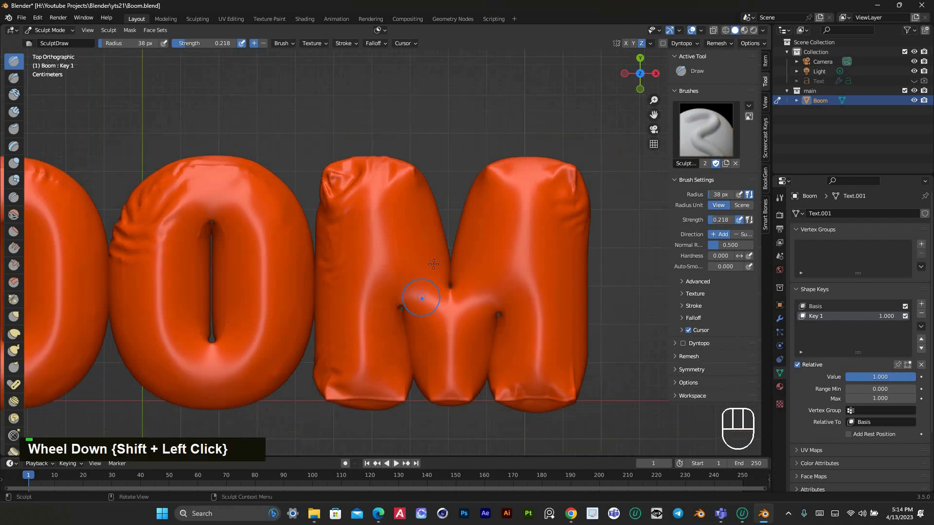
scroll(374, 209, up, 2)
shift+drag(364, 173, 360, 167)
scroll(360, 167, down, 2)
shift+middle_drag(194, 182, 511, 195)
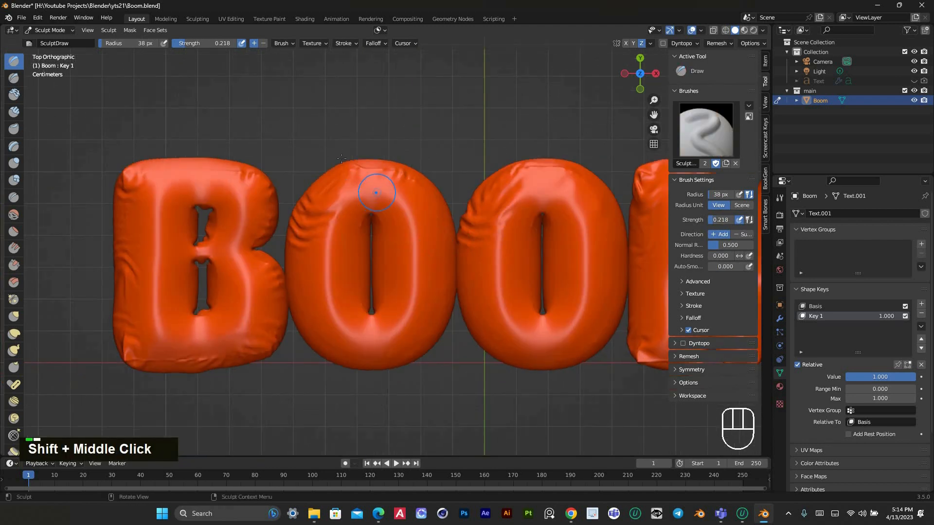
scroll(345, 195, up, 2)
mouse_move(343, 129)
shift+mouse_down()
mouse_move(333, 134)
mouse_move(358, 146)
shift+mouse_up()
Smooth the bridge between the two holes of the letter B
scroll(374, 156, down, 2)
shift+middle_drag(377, 214, 429, 213)
scroll(262, 248, up, 2)
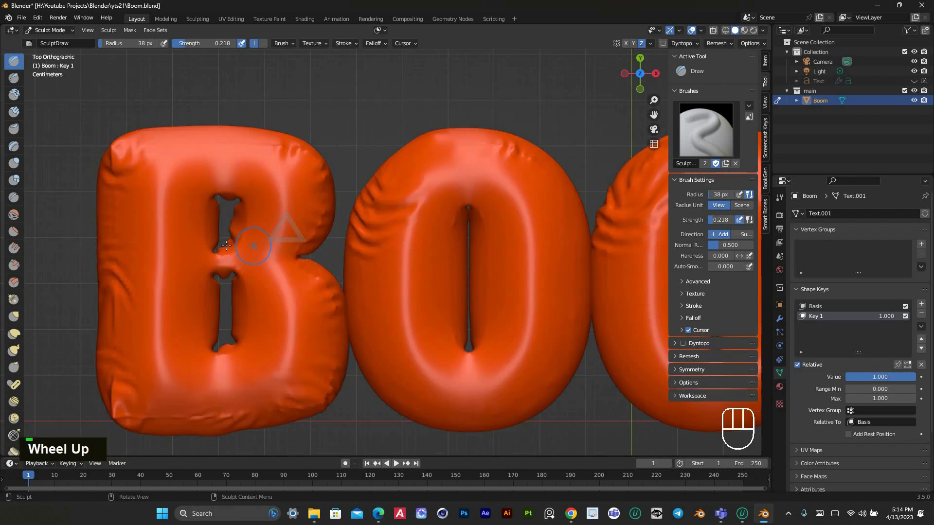
shift+drag(234, 267, 212, 260)
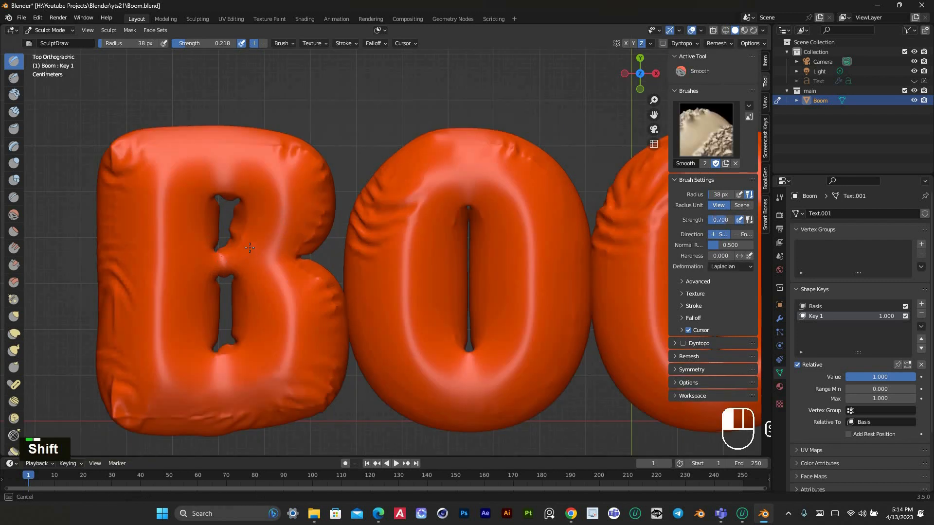
scroll(196, 336, down, 1)
shift+middle_drag(226, 296, 212, 257)
scroll(212, 257, up, 2)
scroll(309, 381, down, 2)
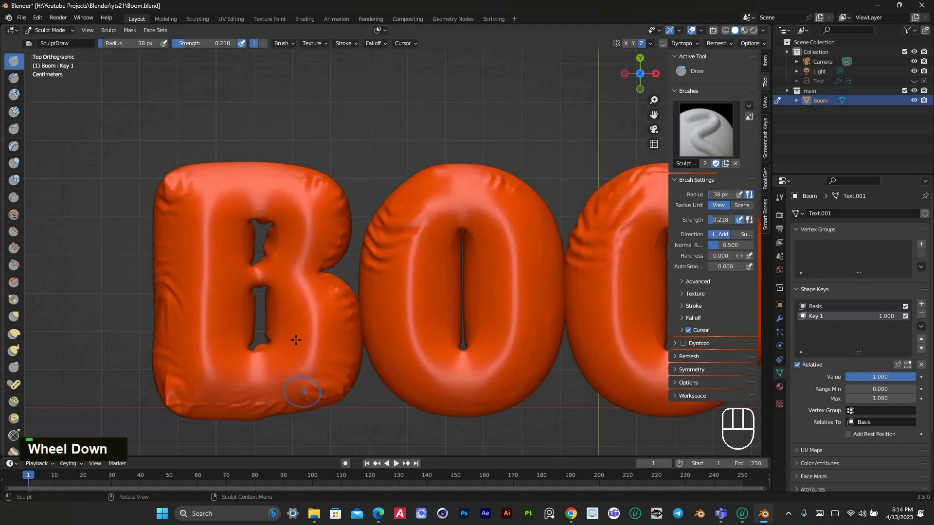
Return the smoothed BOOM mesh to Object Mode and deselect it
shift+middle_drag(296, 339, 270, 197)
scroll(386, 305, down, 3)
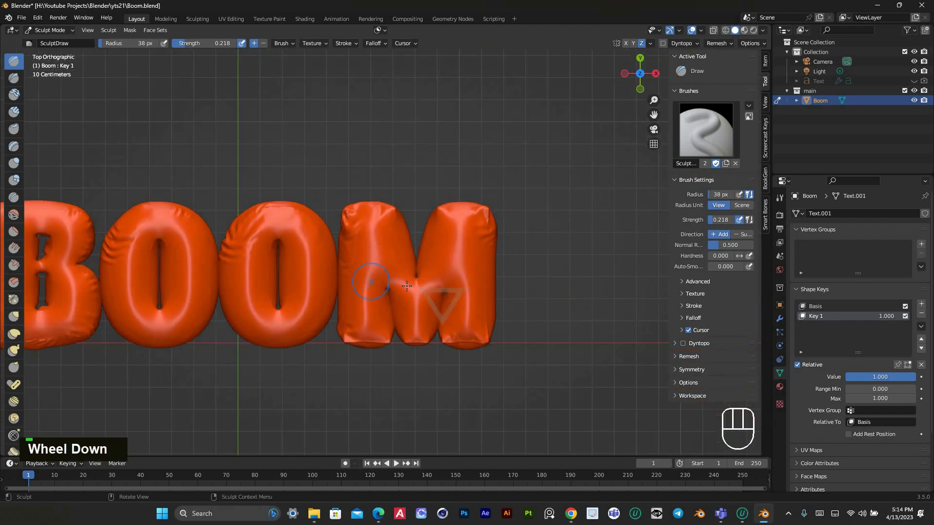
shift+middle_drag(369, 299, 487, 295)
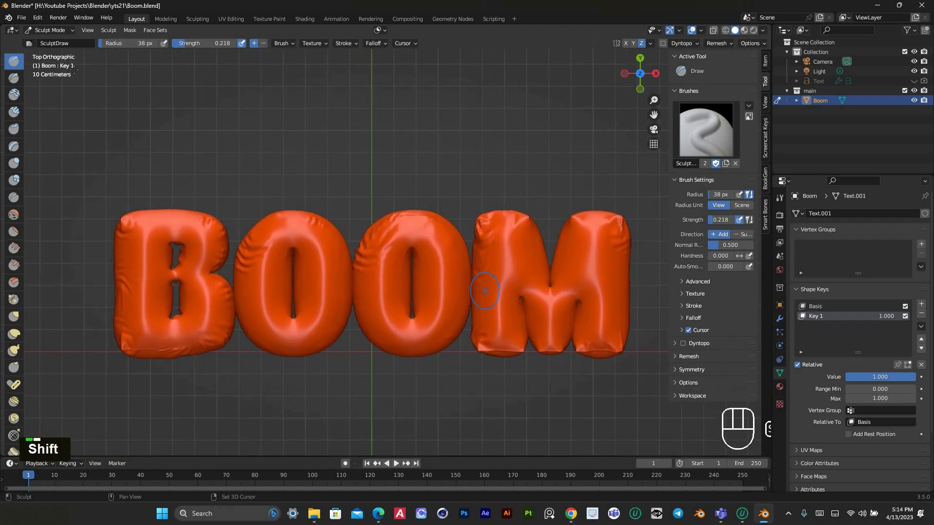
click(53, 31)
click(52, 42)
click(309, 129)
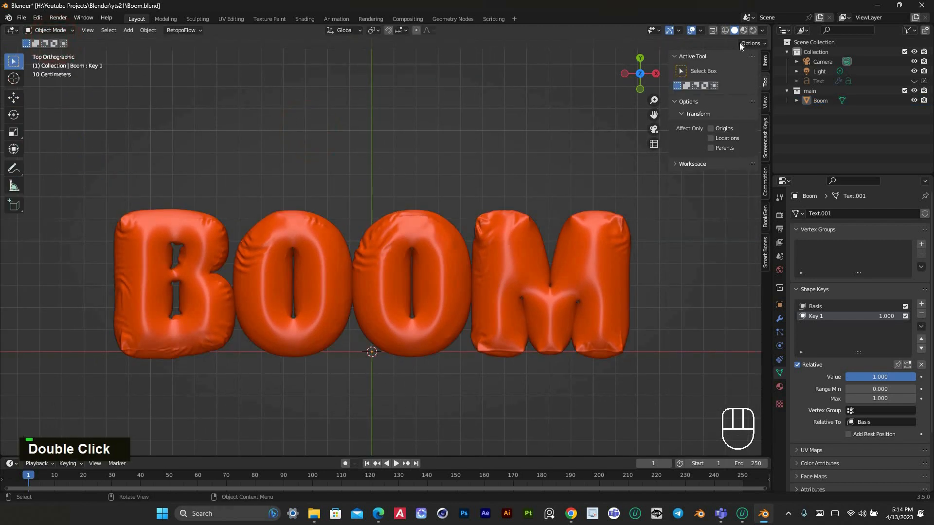
Examine the smoothed BOOM text from an angled perspective and from the top
scroll(588, 154, up, 2)
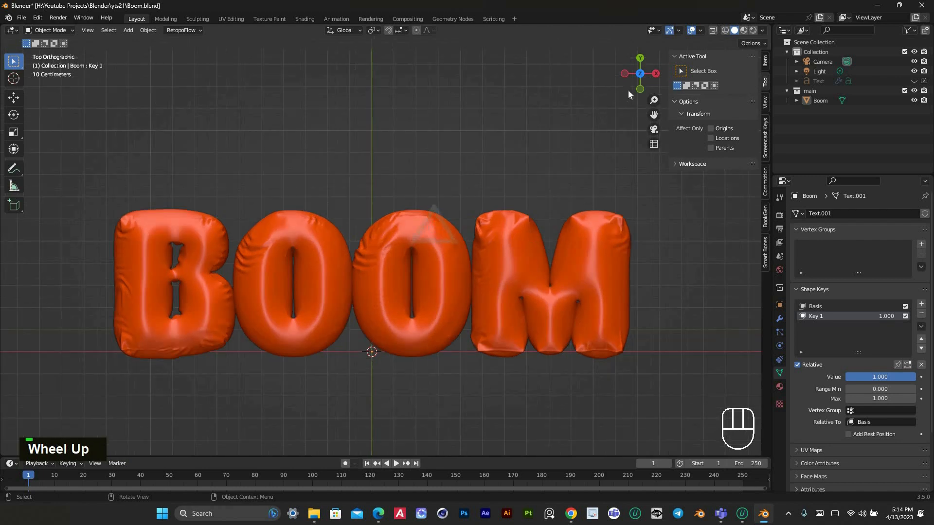
drag(640, 73, 391, 195)
scroll(401, 193, down, 3)
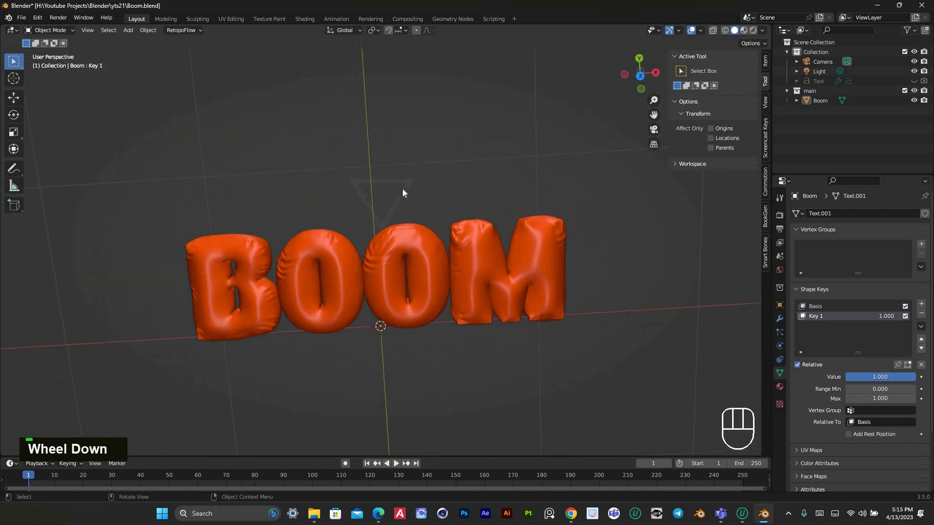
key(KP_7)
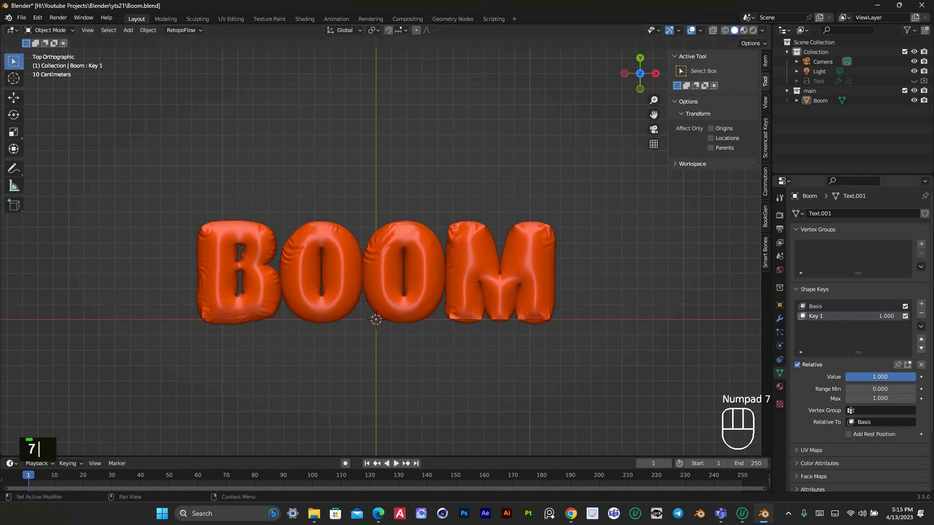
mouse_move(880, 377)
mouse_down()
mouse_move(848, 377)
mouse_move(877, 377)
mouse_up()
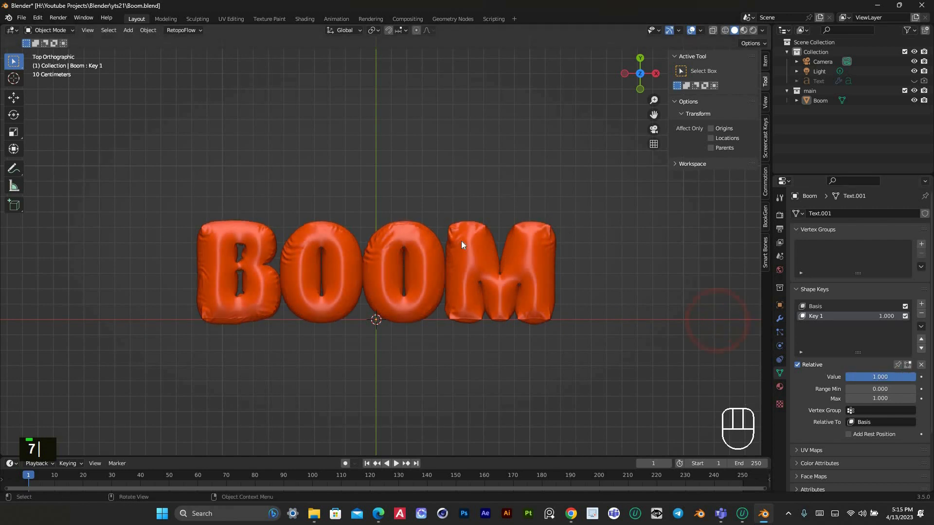
scroll(461, 235, up, 2)
scroll(455, 164, down, 1)
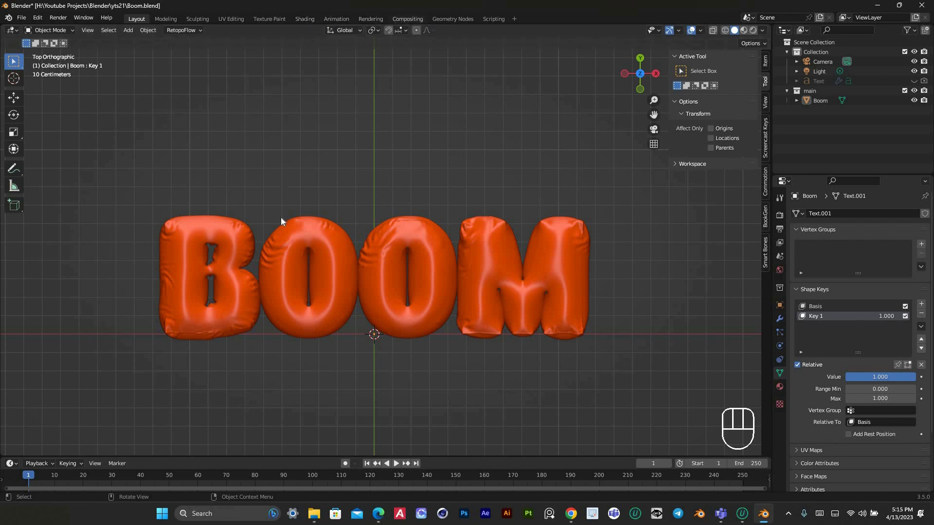
Open the BOOM mesh in the Shading workspace, view it from the top and give it a new material
click(289, 234)
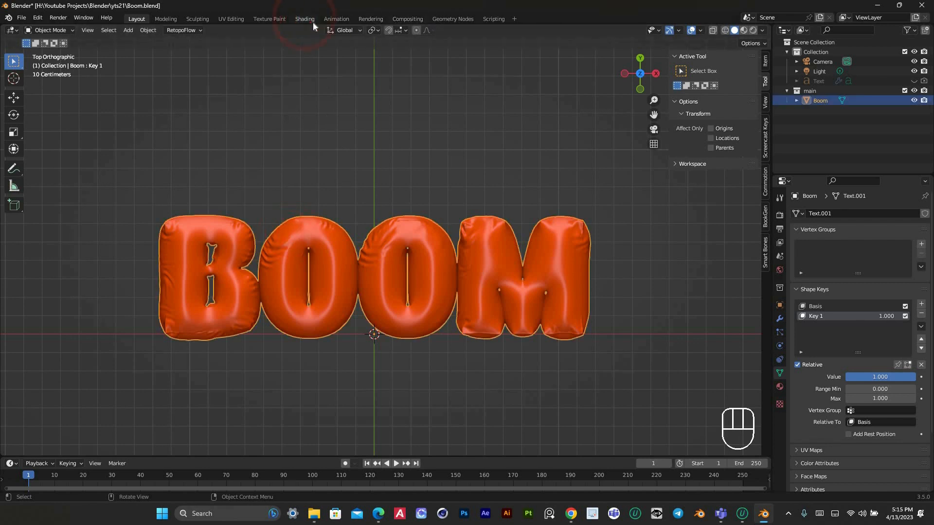
click(305, 18)
scroll(457, 207, up, 2)
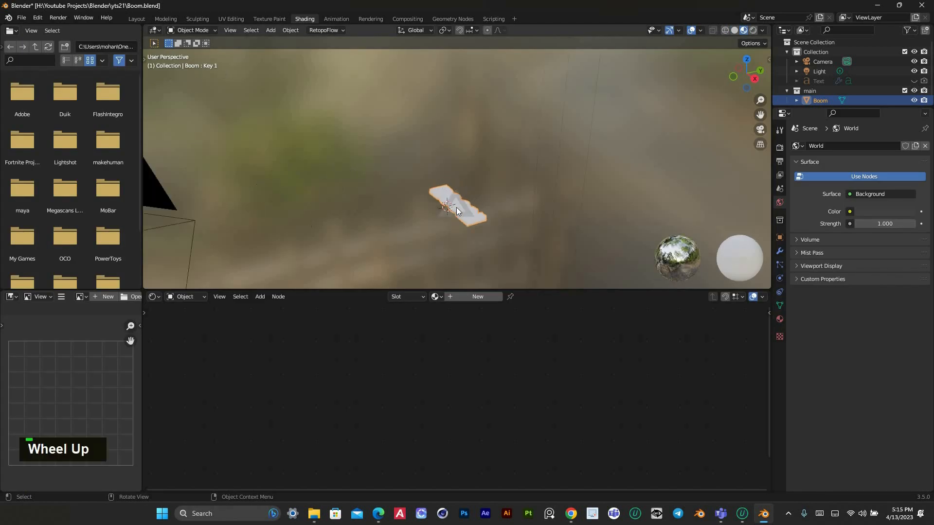
key(KP_7)
scroll(485, 153, up, 3)
scroll(485, 154, up, 3)
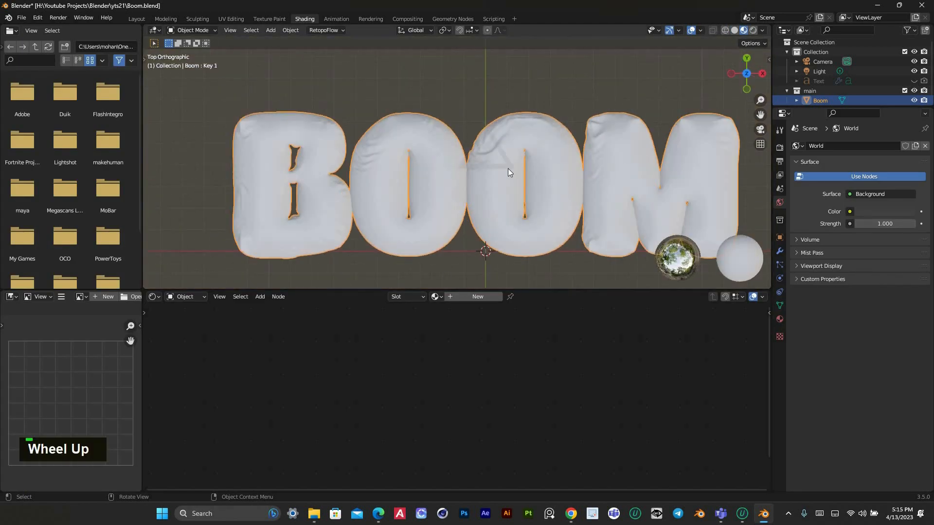
scroll(508, 169, down, 1)
click(477, 297)
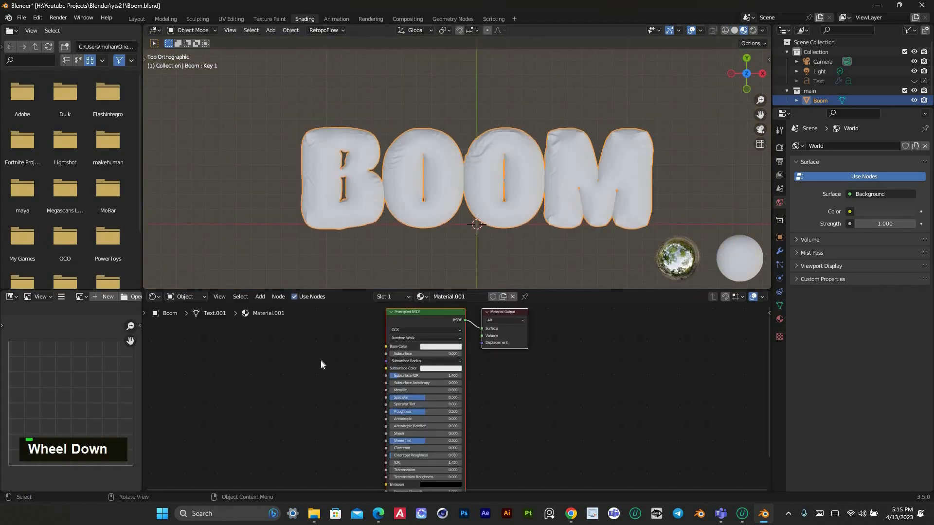
middle_click(321, 361)
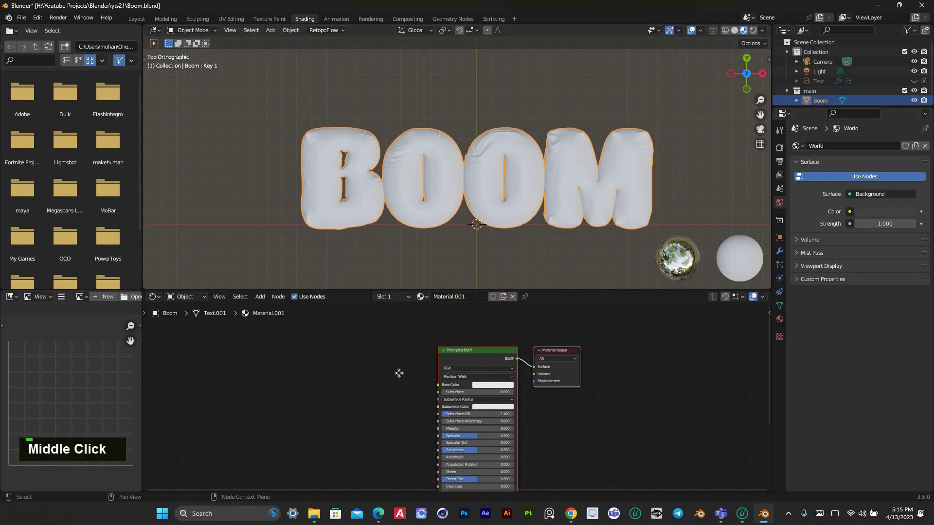
Switch to File Explorer, open the Downloads folder and bring Screenshot_12.png into the BOOM material as an image texture node
middle_drag(404, 370, 452, 359)
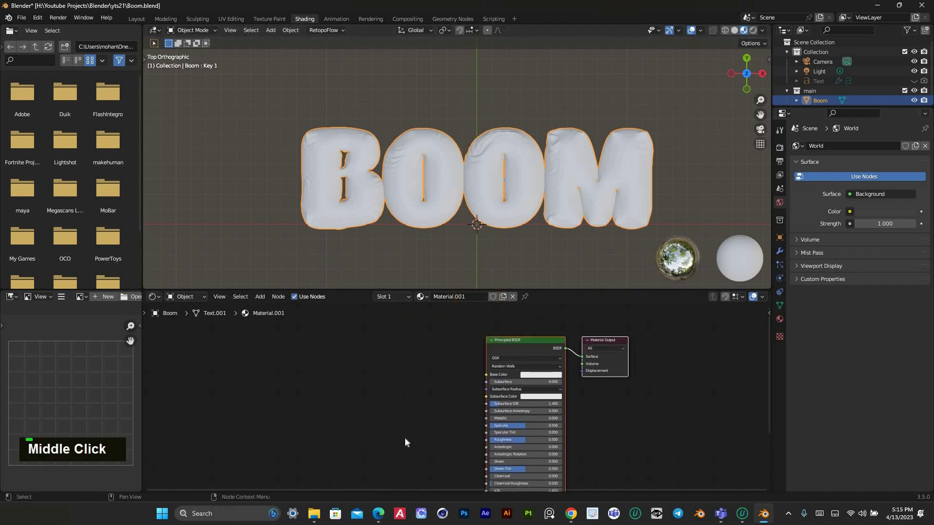
middle_drag(406, 442, 418, 447)
mouse_move(324, 505)
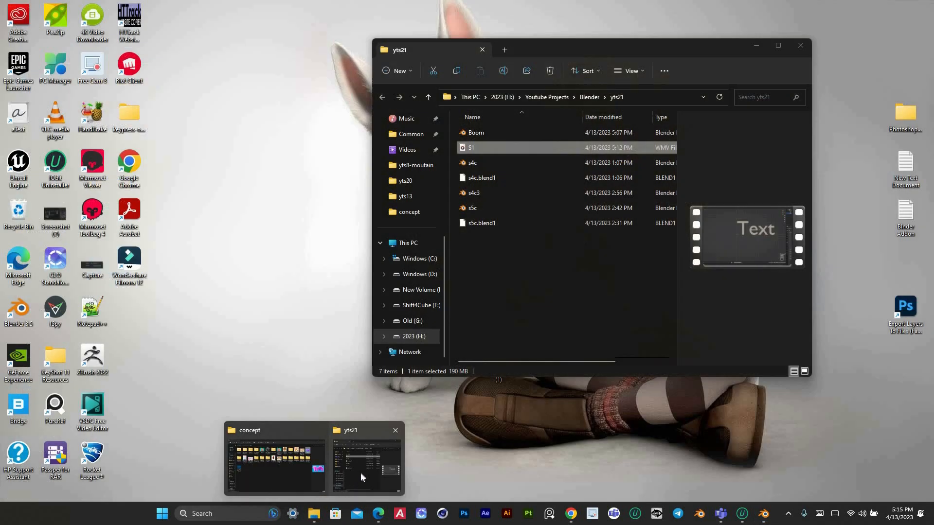
click(360, 472)
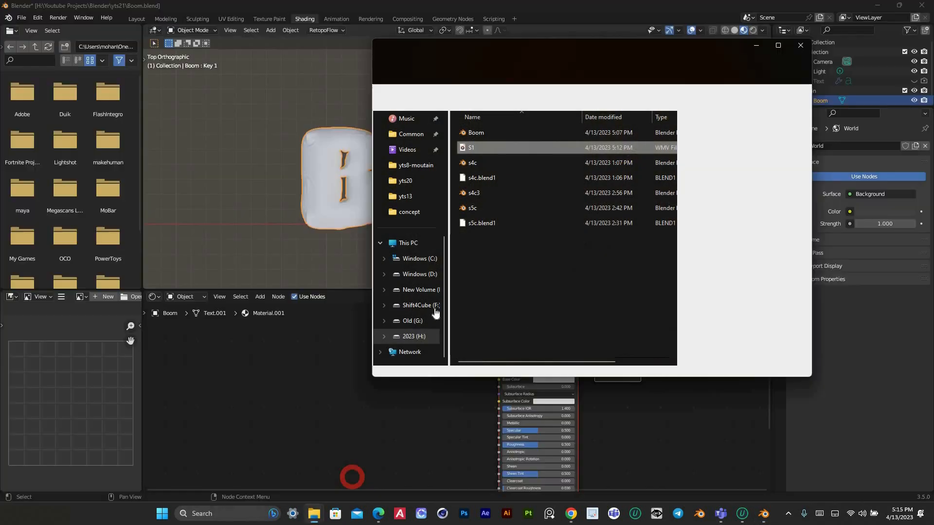
scroll(412, 297, down, 1)
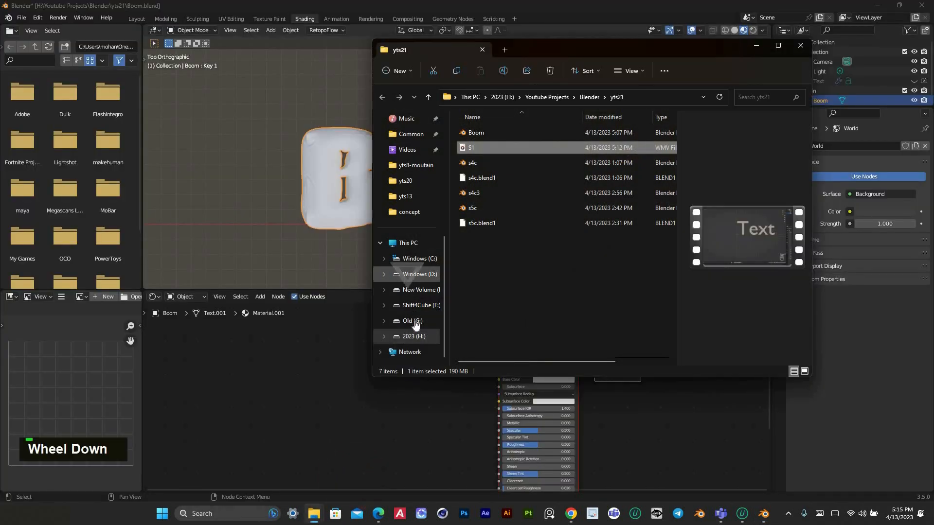
click(415, 335)
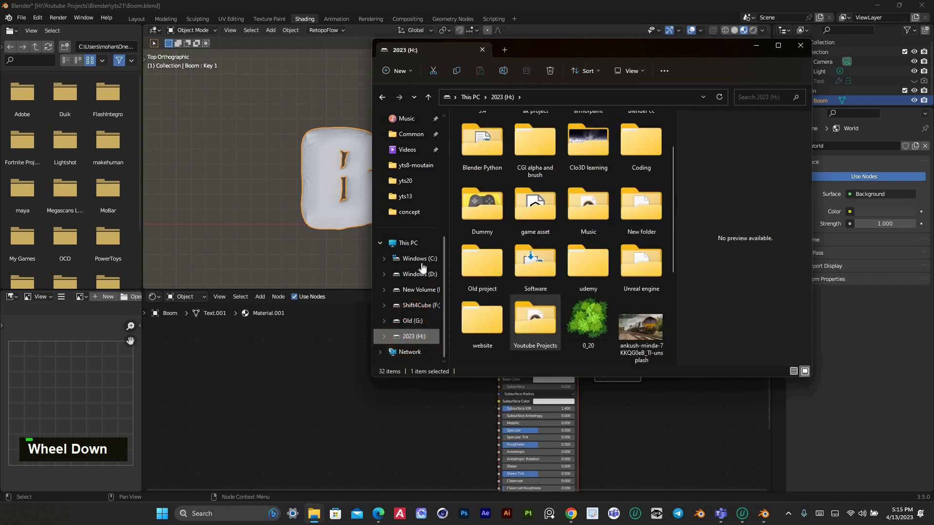
scroll(418, 181, up, 8)
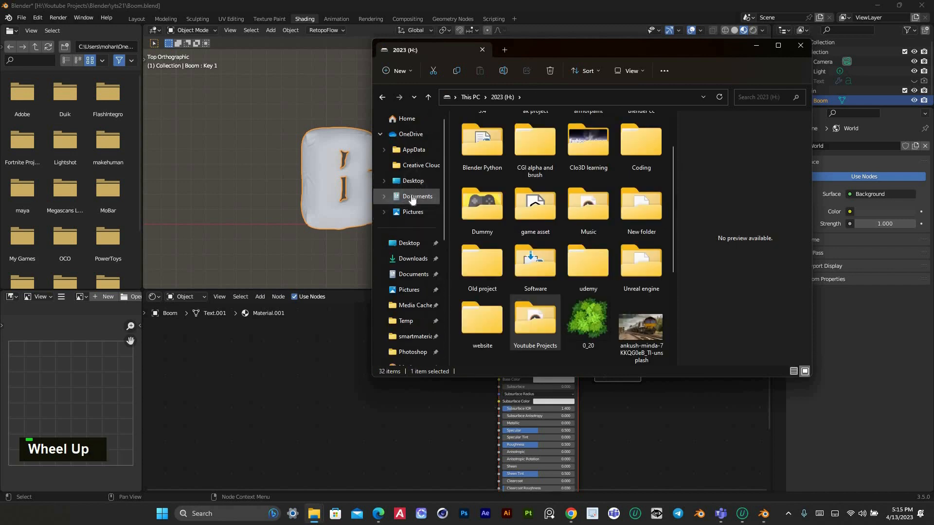
click(416, 260)
click(483, 158)
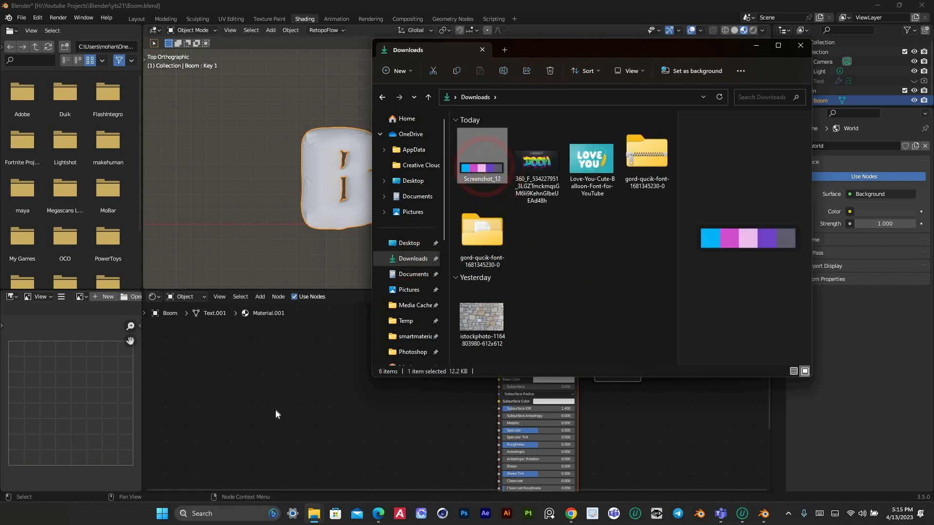
drag(329, 372, 329, 375)
middle_drag(400, 386, 437, 358)
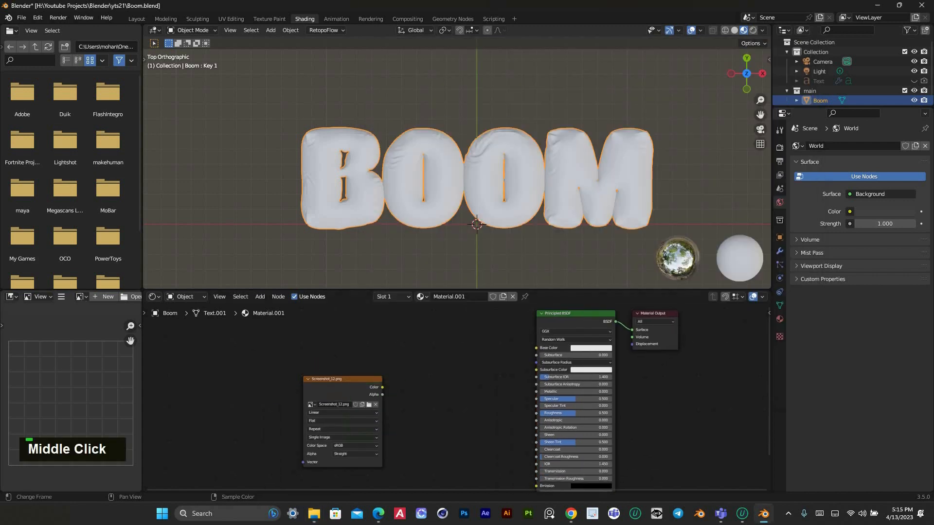
Show the Screenshot_12.png colour palette in the image editor and widen that editor
click(80, 297)
click(98, 320)
middle_drag(88, 381, 97, 408)
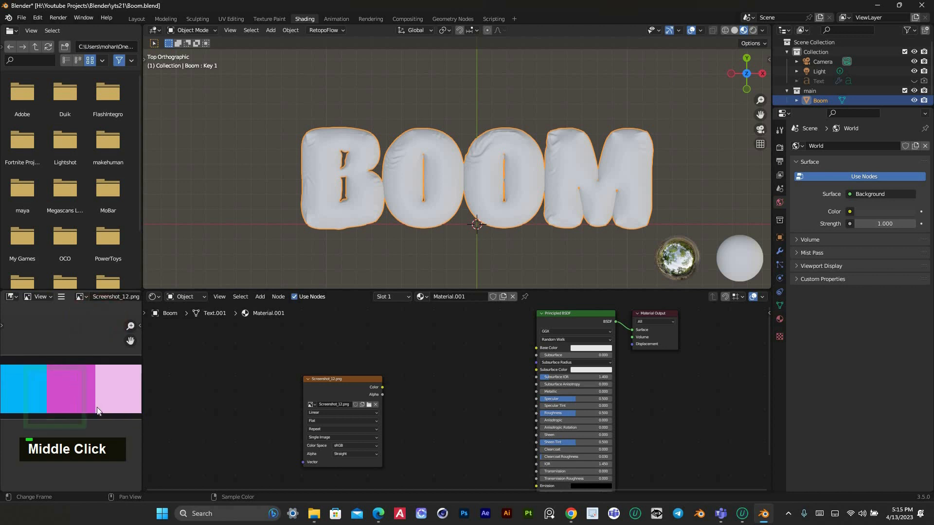
scroll(98, 407, down, 2)
scroll(137, 392, up, 2)
drag(208, 394, 262, 390)
scroll(505, 217, up, 3)
middle_drag(486, 408, 417, 393)
scroll(419, 392, up, 3)
middle_drag(498, 403, 569, 429)
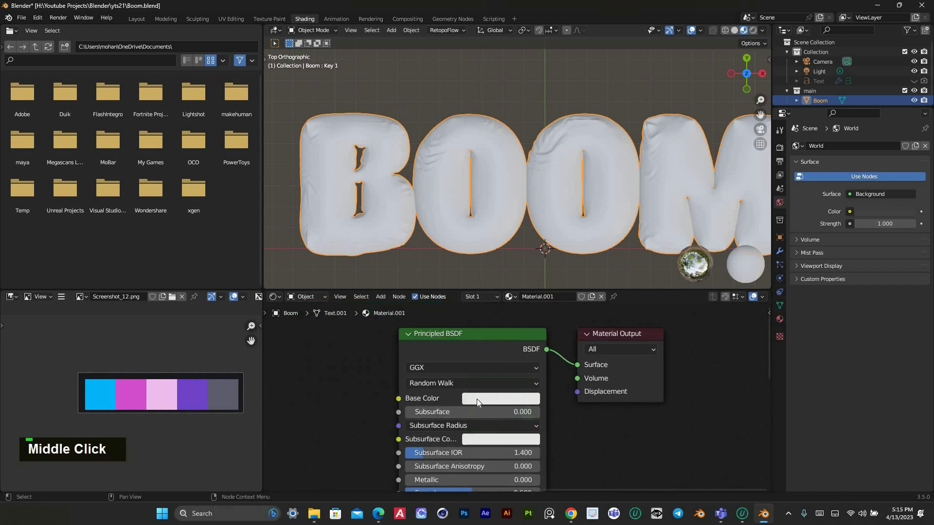
Sample the palette's magenta swatch as the Principled BSDF base color
click(497, 397)
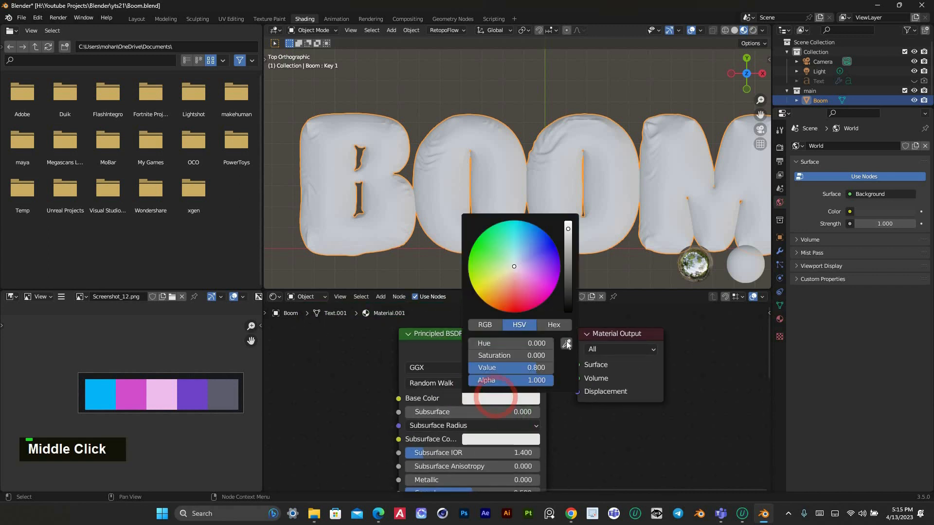
click(567, 343)
click(137, 391)
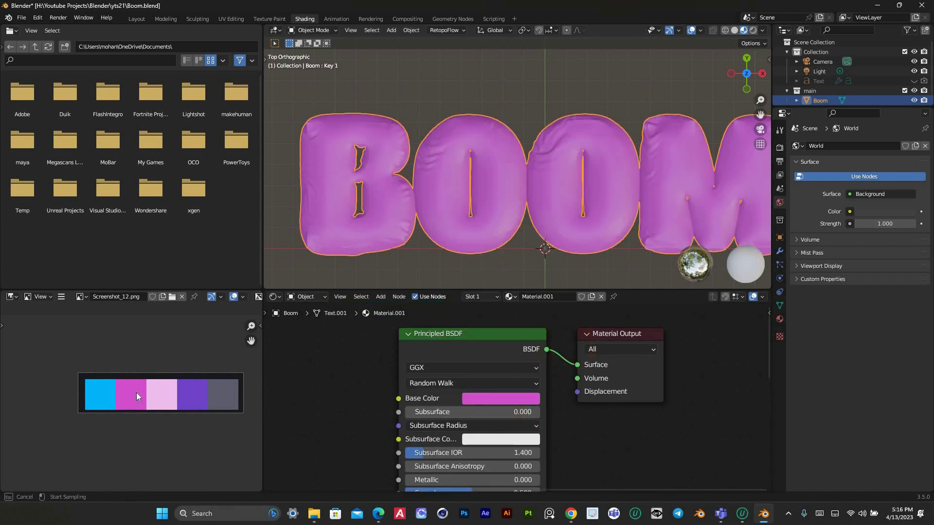
Copy the magenta base color to the subsurface color with the eyedropper and darken it
click(490, 439)
click(565, 387)
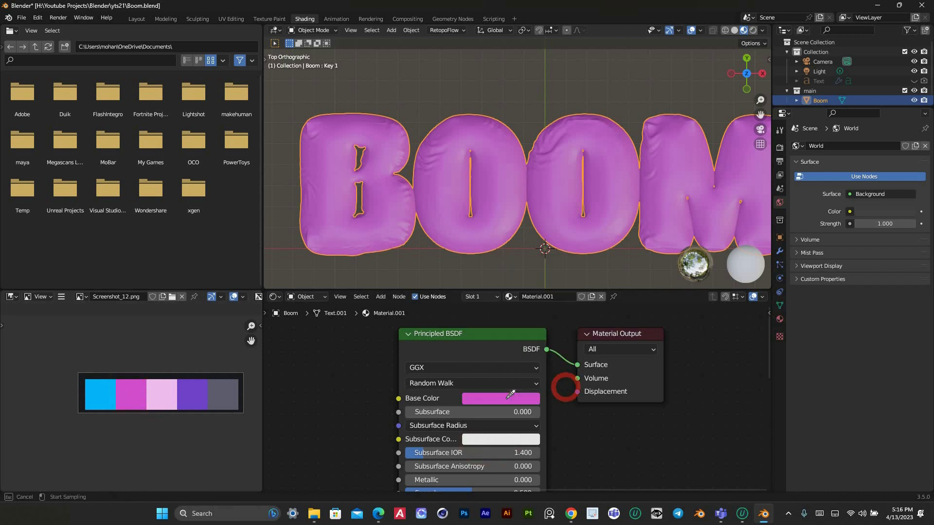
click(510, 394)
click(491, 440)
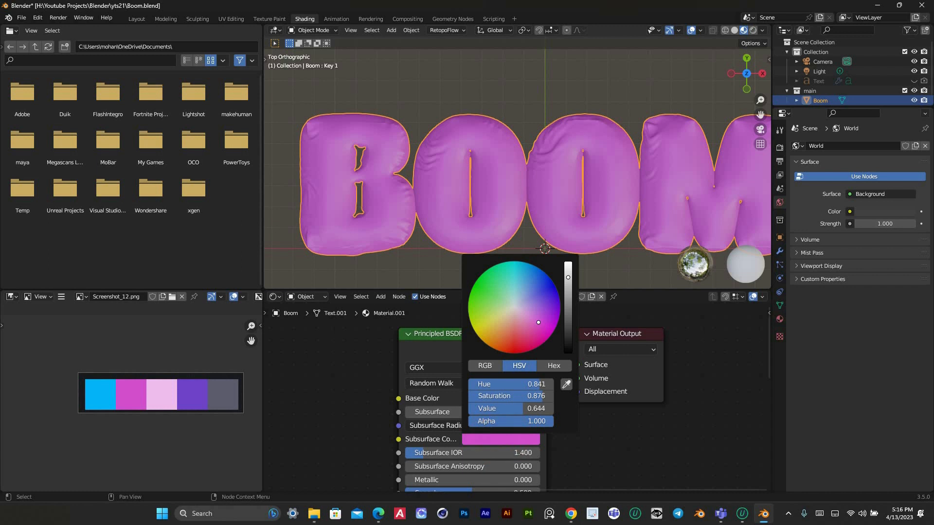
drag(567, 277, 568, 309)
click(625, 453)
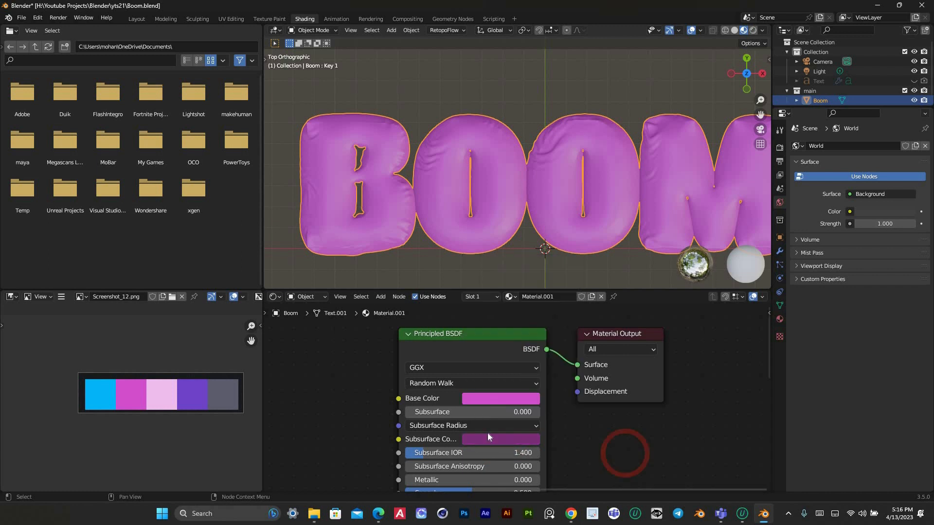
Set Subsurface to 0.468 and brighten the subsurface color to a value of 1.000
drag(432, 412, 482, 412)
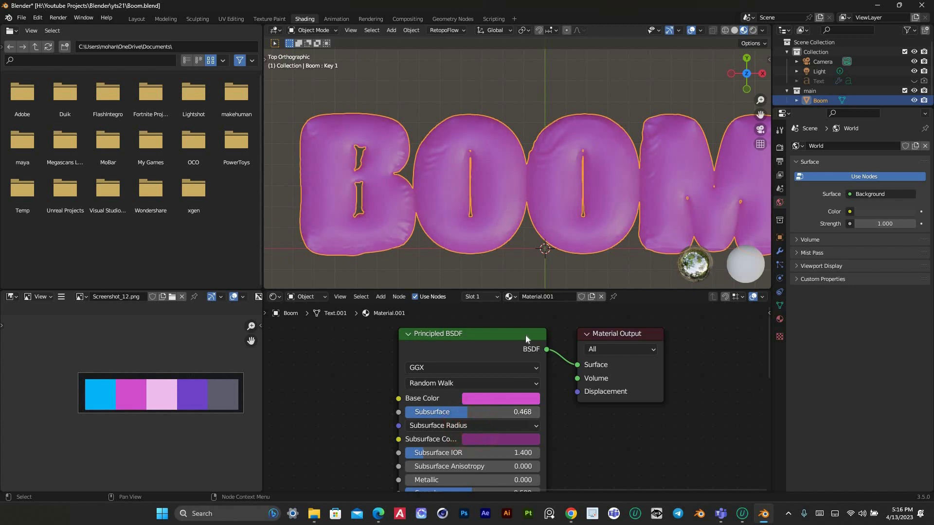
click(484, 438)
drag(568, 310, 568, 263)
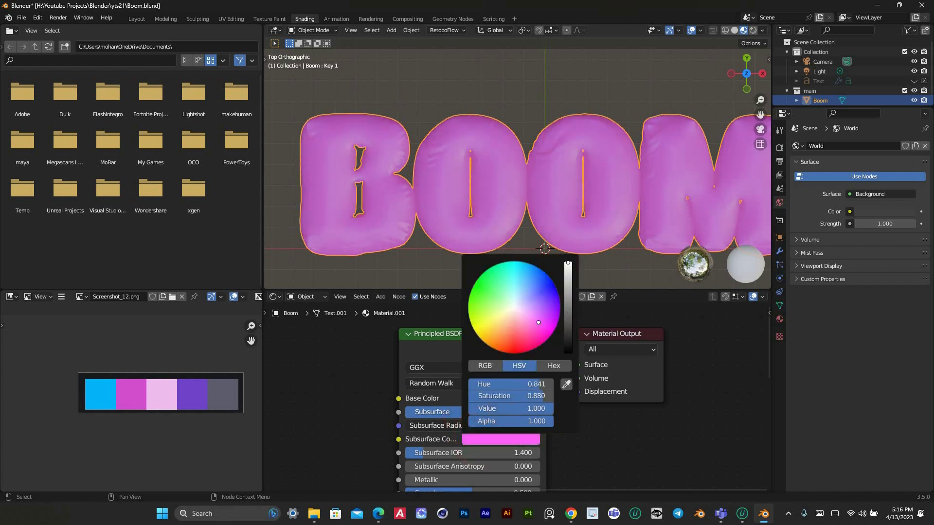
click(609, 405)
Darken the magenta base color to a value of 0.416
click(501, 398)
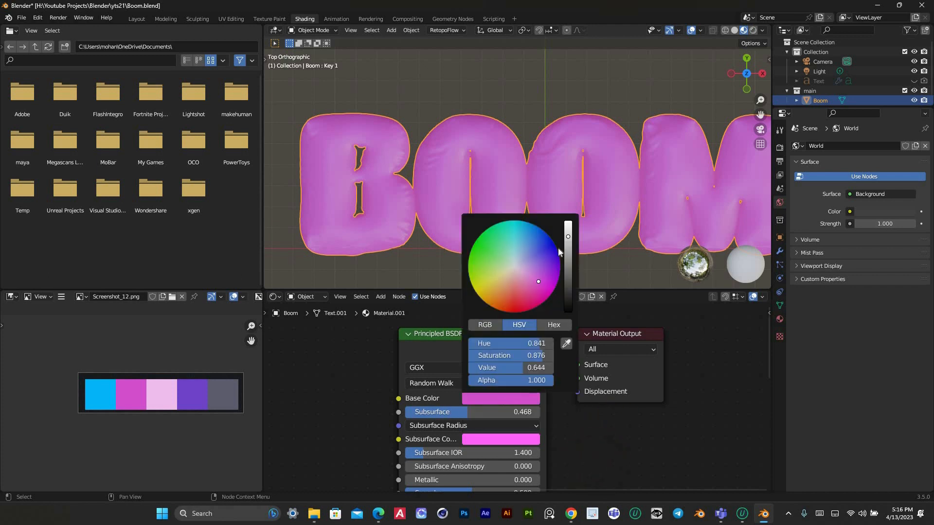
mouse_move(568, 236)
mouse_down()
mouse_move(568, 272)
mouse_move(568, 249)
mouse_up()
click(585, 417)
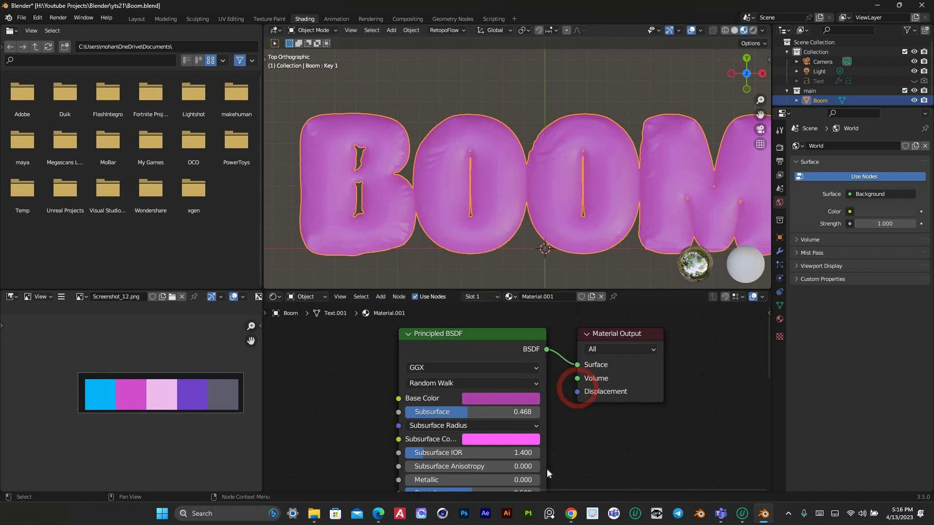
Lower the material's roughness to 0.314 and deselect the BOOM mesh
middle_drag(547, 469, 548, 466)
middle_drag(475, 435, 480, 361)
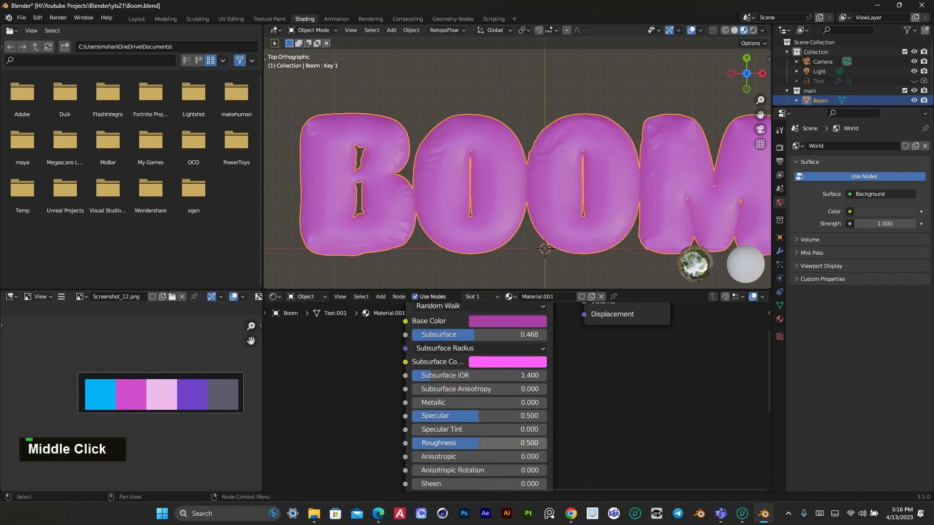
drag(479, 443, 451, 443)
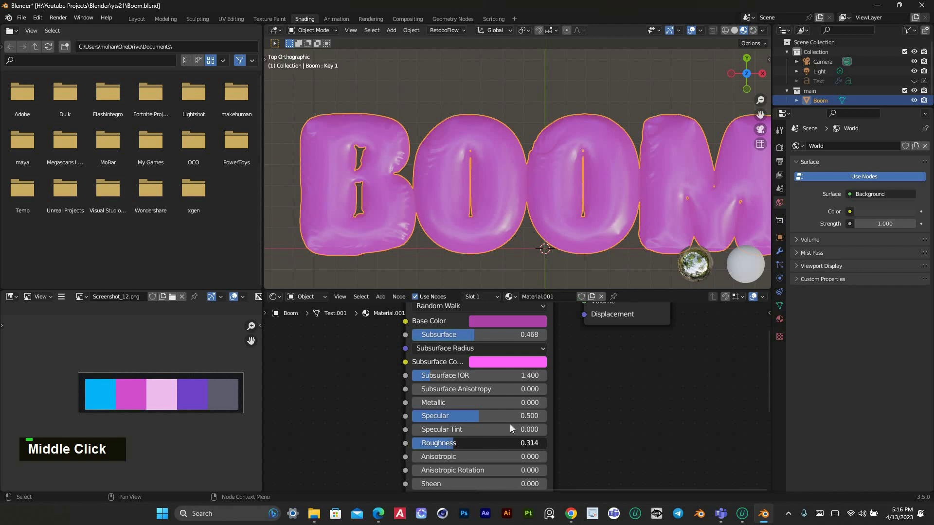
click(643, 376)
scroll(498, 173, down, 2)
click(513, 115)
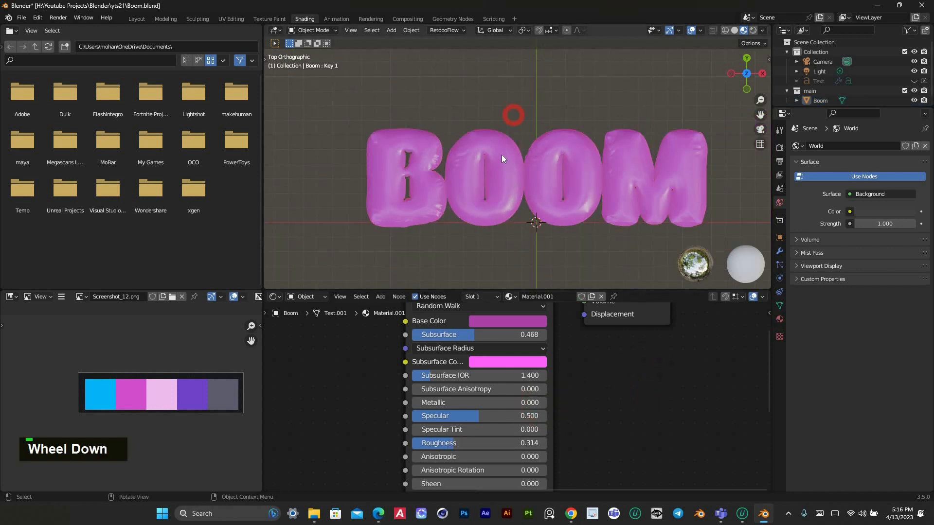
scroll(614, 162, down, 2)
scroll(614, 162, up, 2)
Sample the palette's purple swatch as the subsurface color
middle_drag(548, 343, 551, 392)
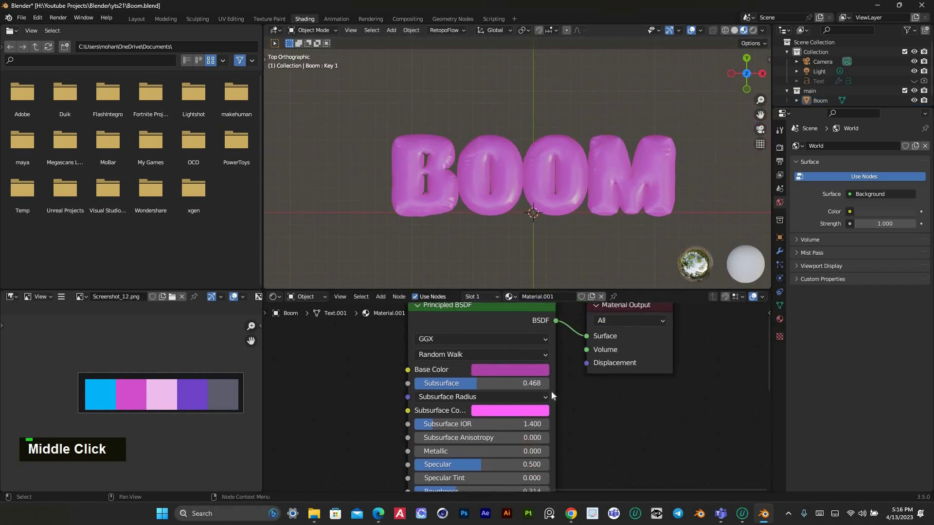
scroll(540, 389, up, 1)
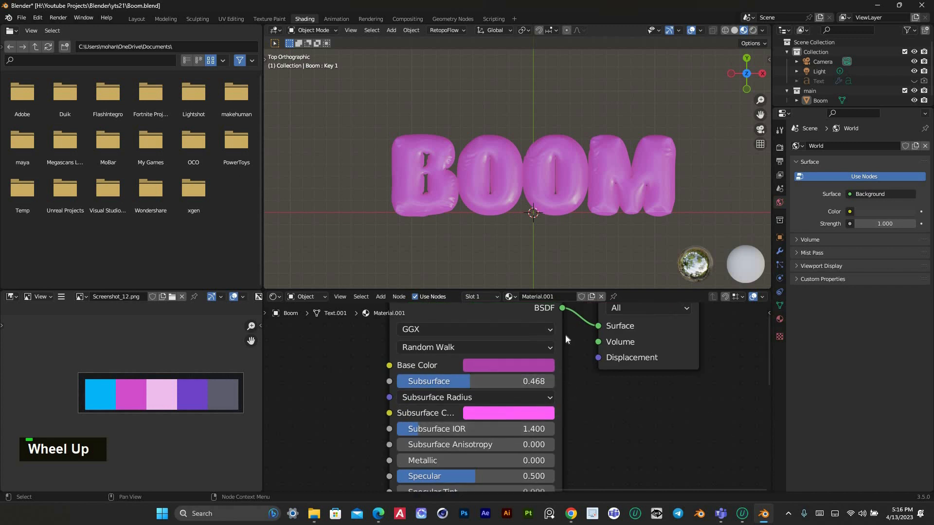
click(508, 413)
click(585, 349)
click(190, 394)
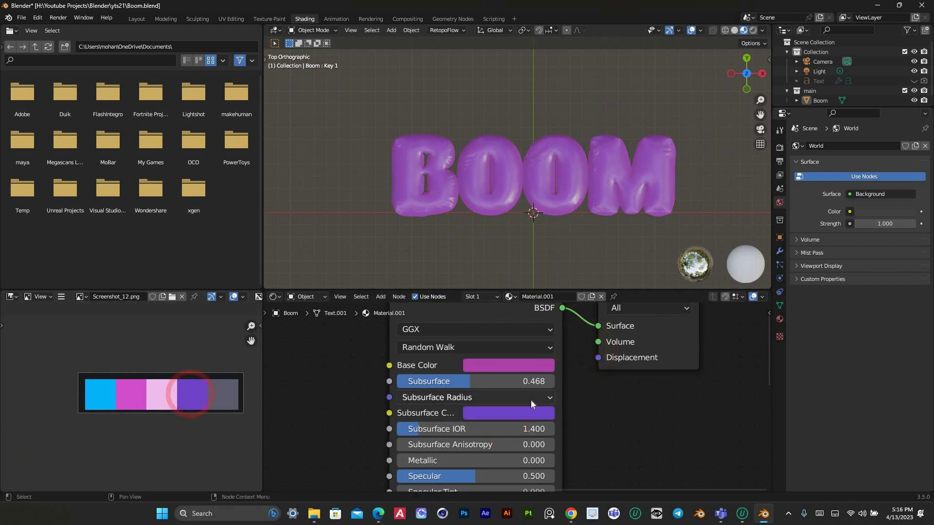
Resample the palette's magenta as the base color and adjust it to saturation 0.992 and value 0.808
click(507, 366)
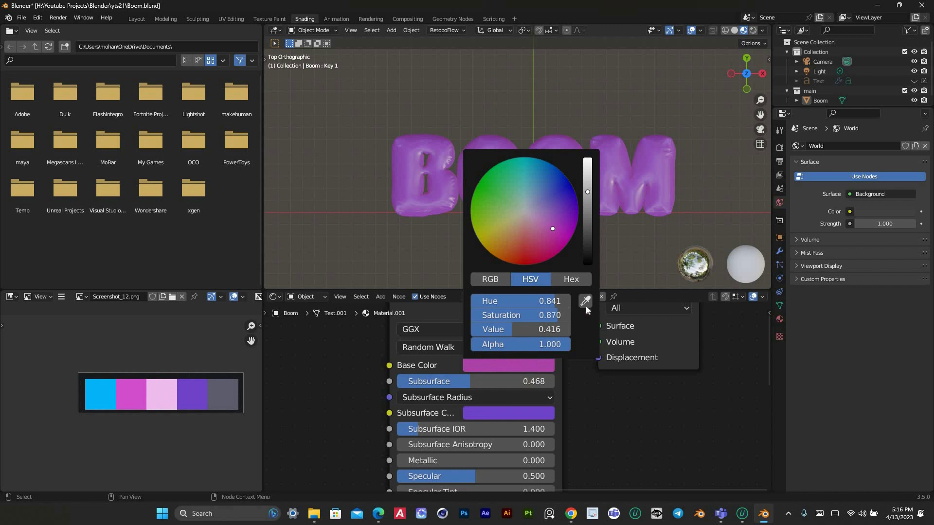
click(138, 398)
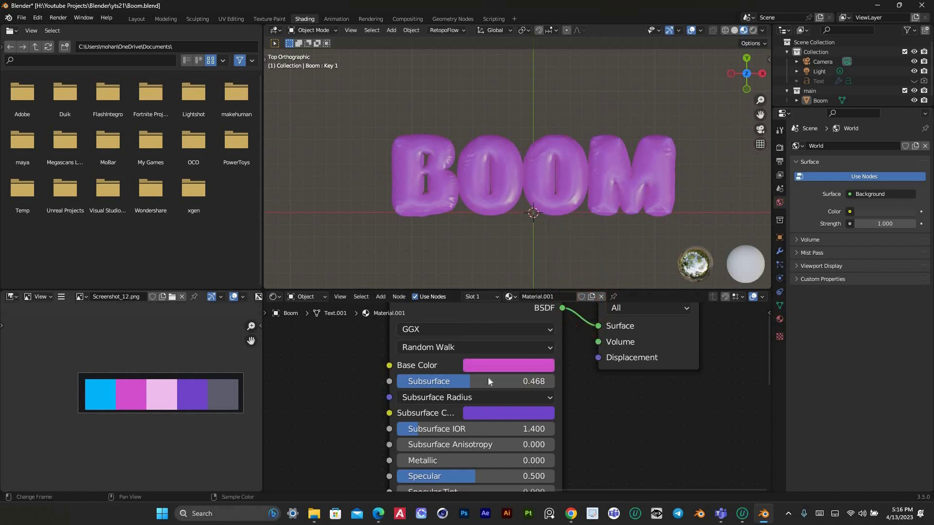
click(517, 366)
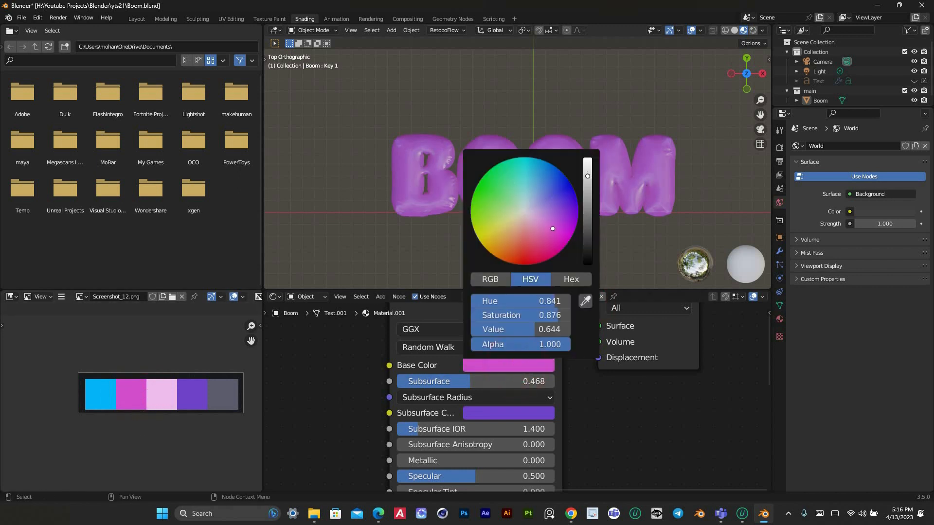
drag(535, 329, 552, 329)
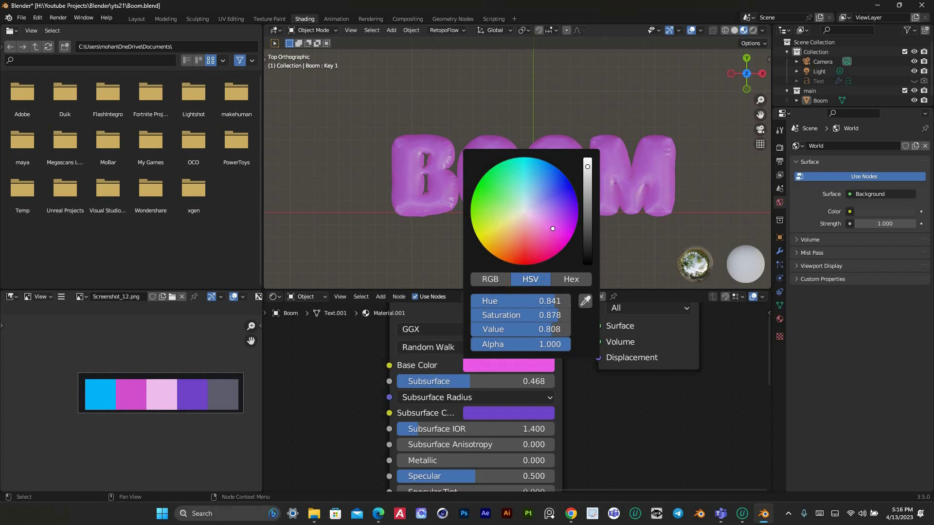
drag(552, 228, 564, 235)
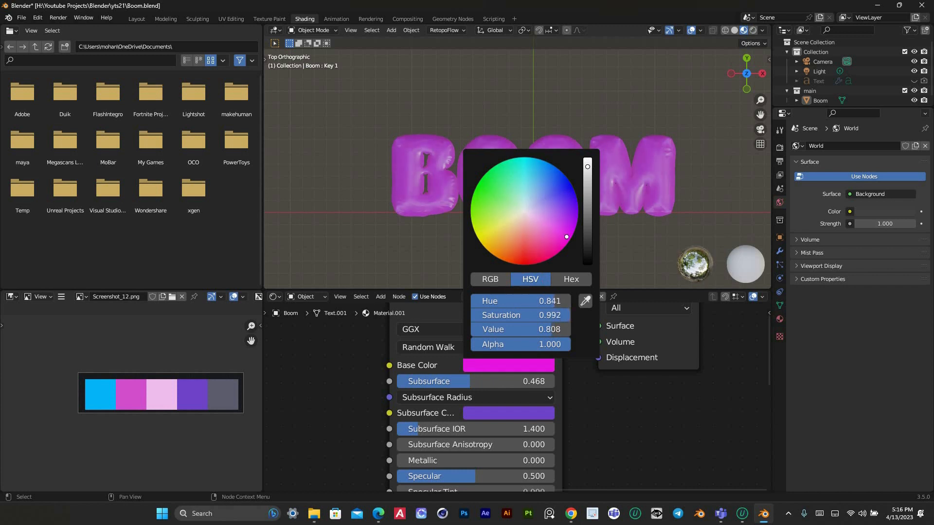
Inspect the magenta BOOM material up close and at an angle, and switch the viewport to Rendered shading
scroll(538, 176, up, 4)
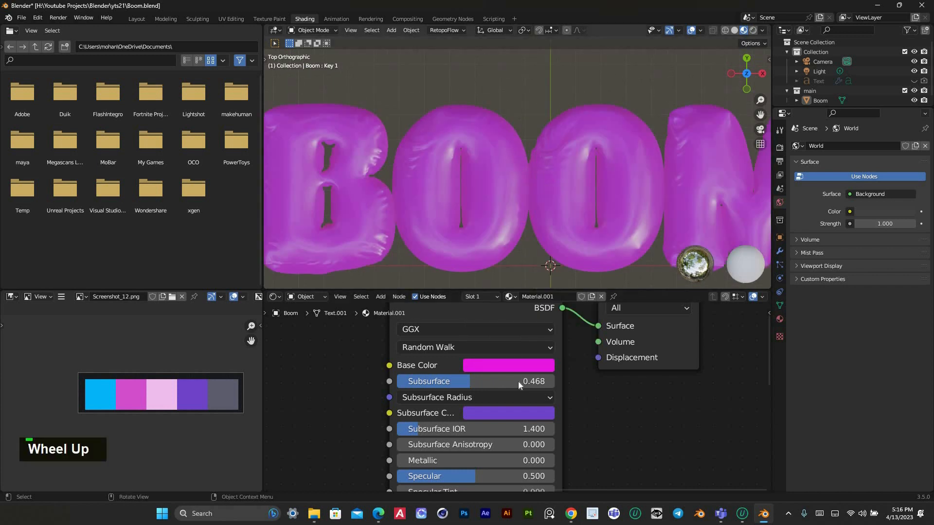
scroll(525, 344, down, 1)
scroll(521, 190, down, 4)
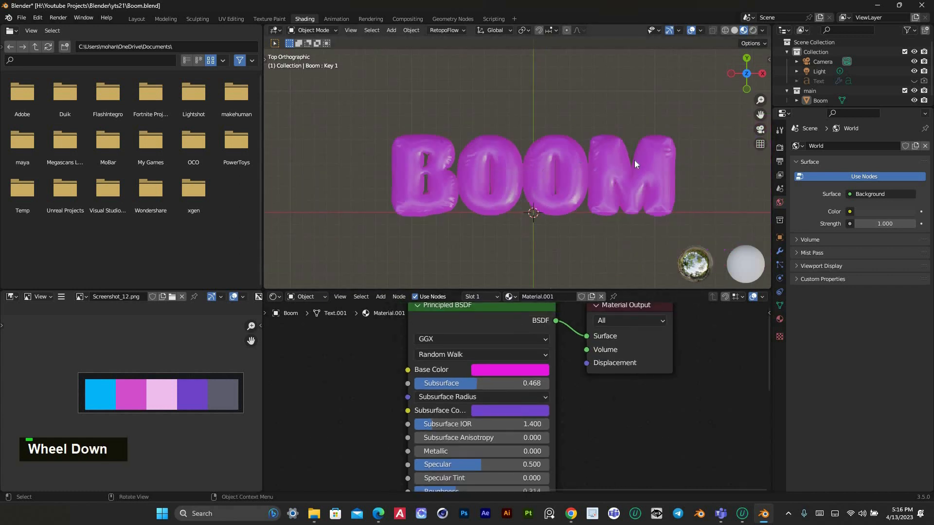
scroll(625, 157, up, 3)
scroll(542, 135, up, 2)
scroll(536, 146, down, 4)
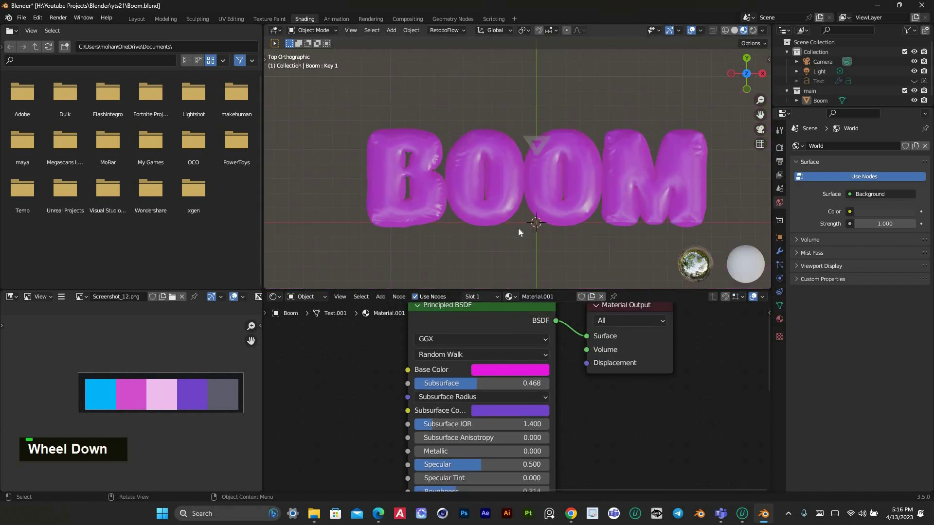
scroll(670, 119, down, 2)
drag(740, 75, 685, 101)
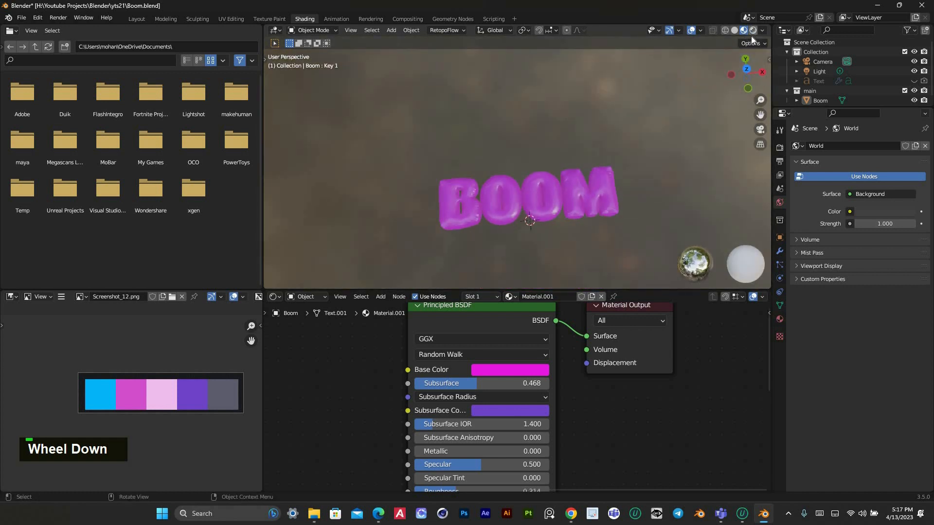
click(753, 30)
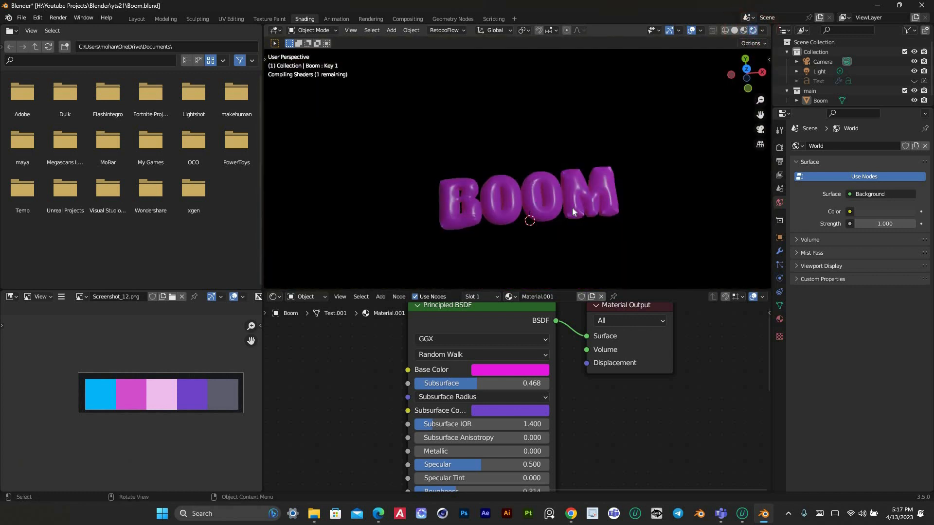
scroll(571, 209, up, 2)
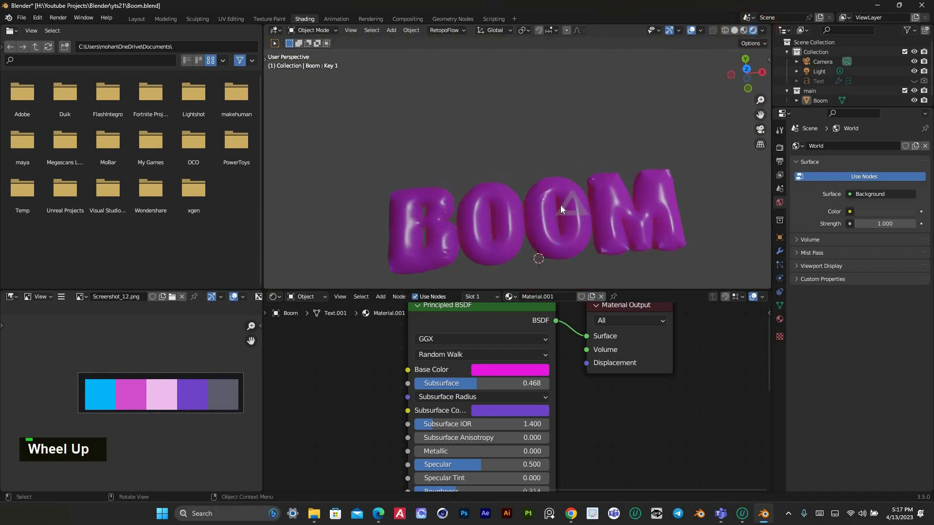
Set the world background color to black and its strength to 0
scroll(566, 182, down, 1)
key(KP_7)
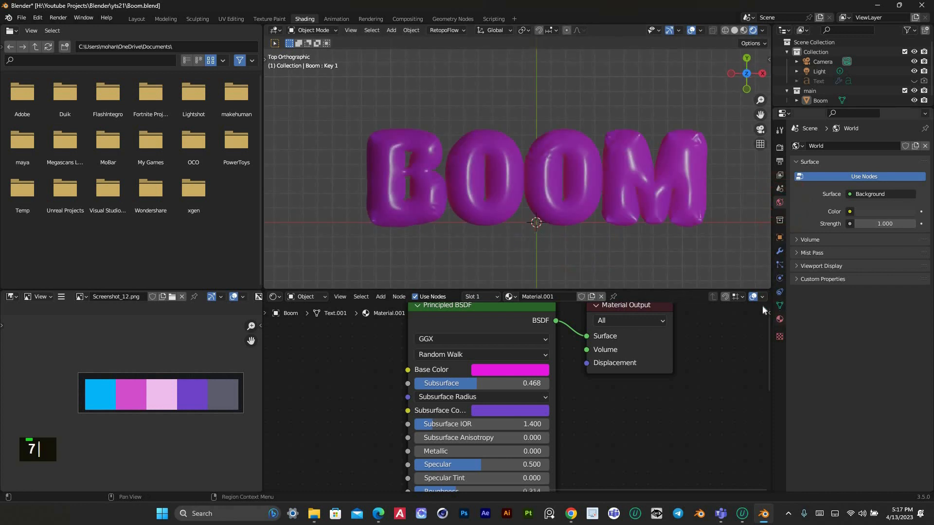
click(780, 320)
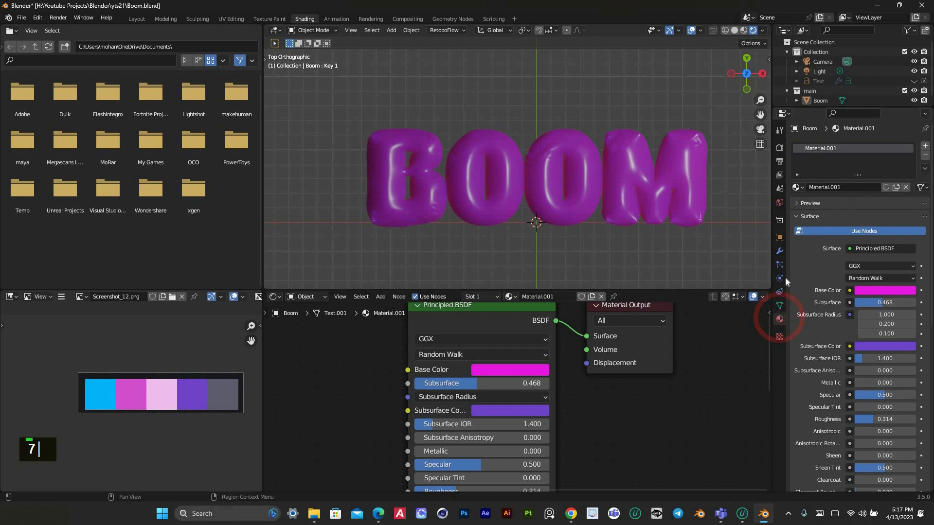
click(779, 203)
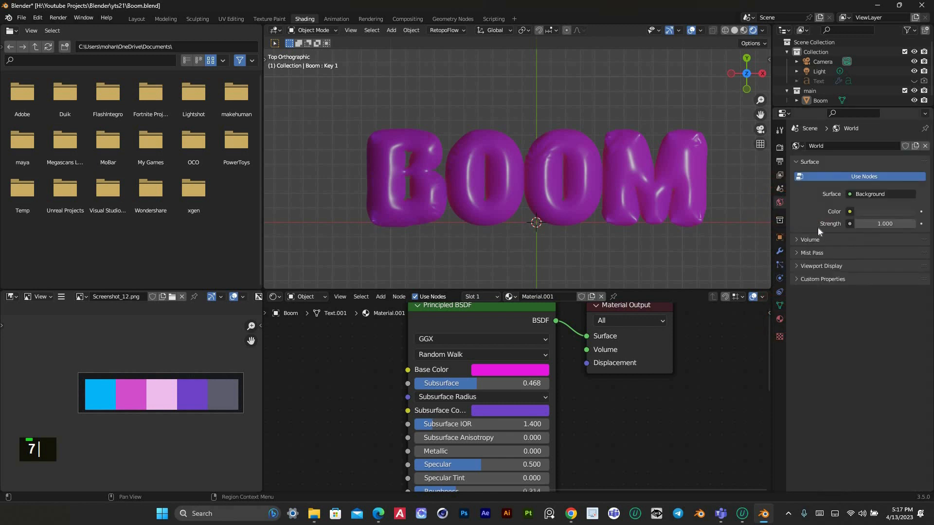
click(890, 212)
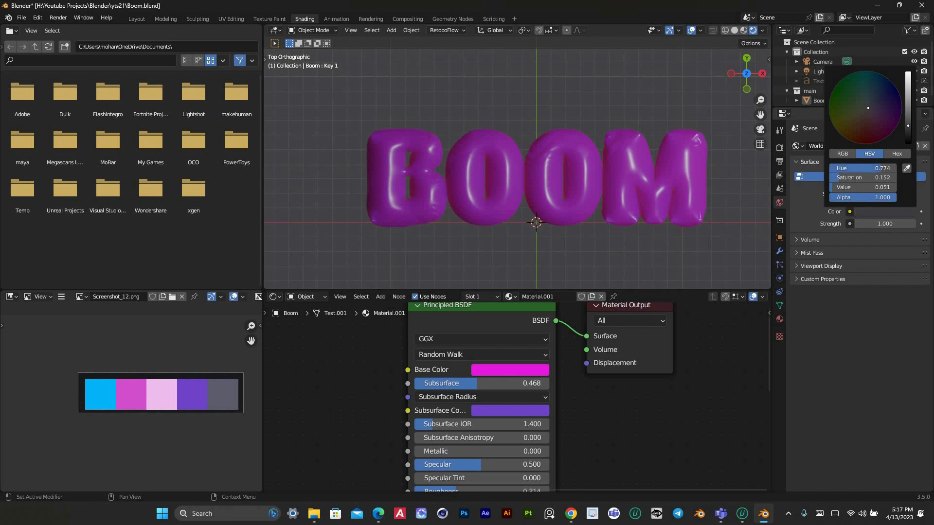
mouse_move(868, 108)
mouse_down()
mouse_move(875, 105)
mouse_move(858, 104)
mouse_move(908, 83)
mouse_move(905, 128)
mouse_move(832, 224)
mouse_move(883, 223)
mouse_up()
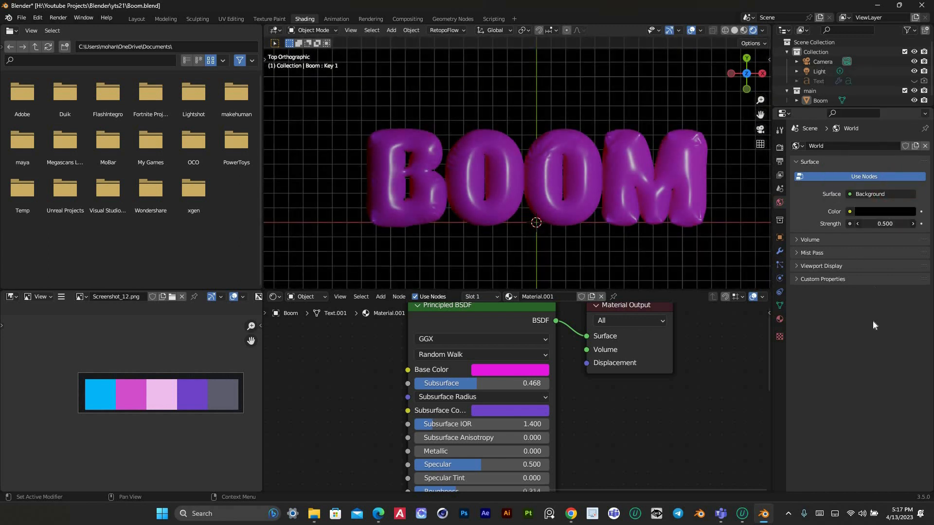
drag(874, 322, 874, 321)
drag(896, 224, 914, 335)
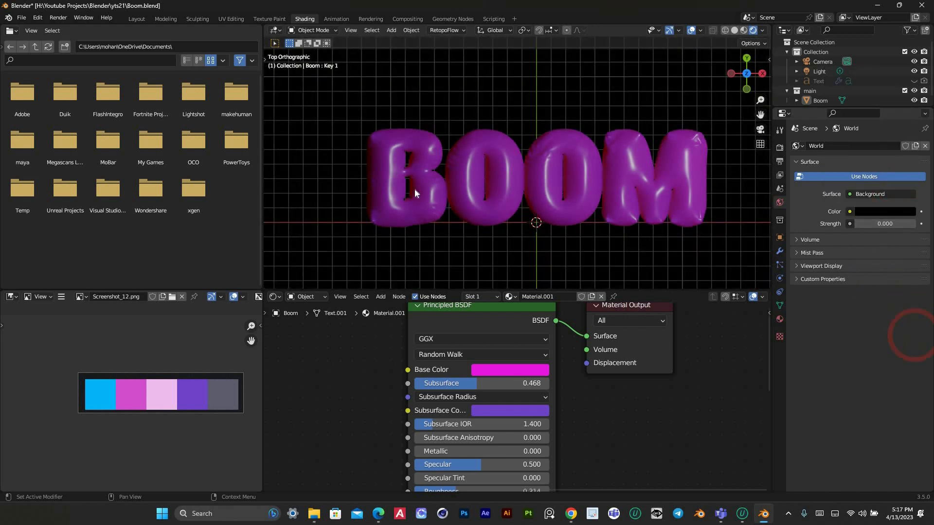
Enlarge the 3D viewport and lower the BOOM material's subsurface to 0.277
scroll(437, 177, down, 2)
scroll(547, 137, up, 1)
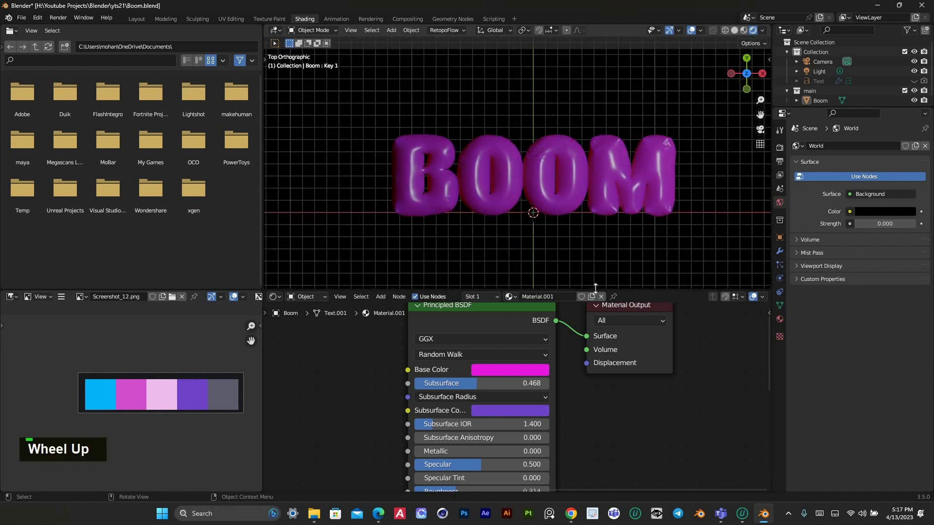
drag(598, 383, 566, 393)
scroll(483, 475, down, 1)
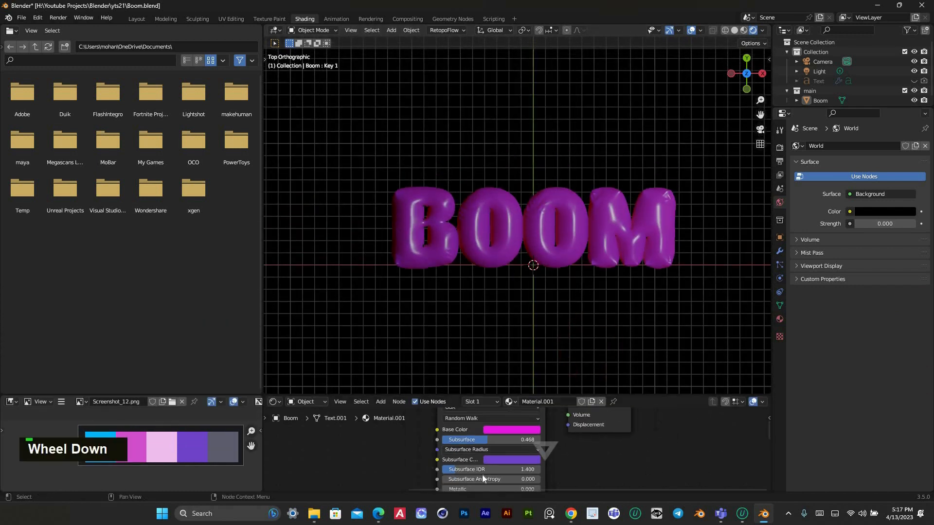
scroll(474, 446, up, 1)
mouse_move(476, 439)
mouse_down()
mouse_move(496, 438)
mouse_move(440, 439)
mouse_move(459, 439)
mouse_up()
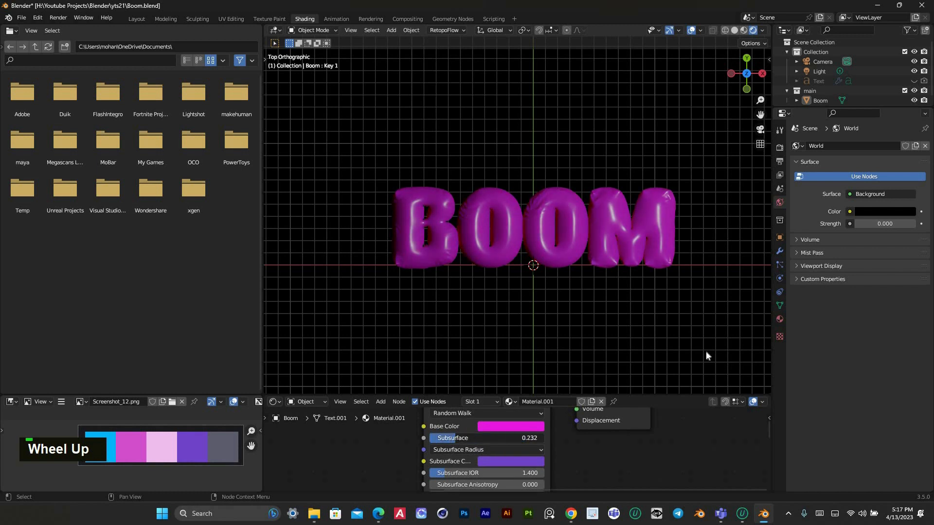
Enable Bloom and set color management to the Standard view transform with the High Contrast look
click(780, 147)
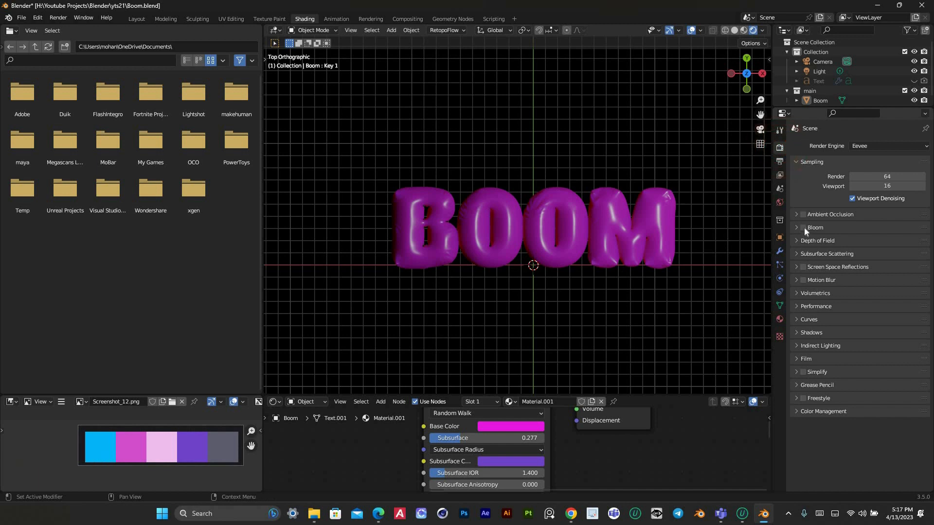
scroll(696, 227, up, 2)
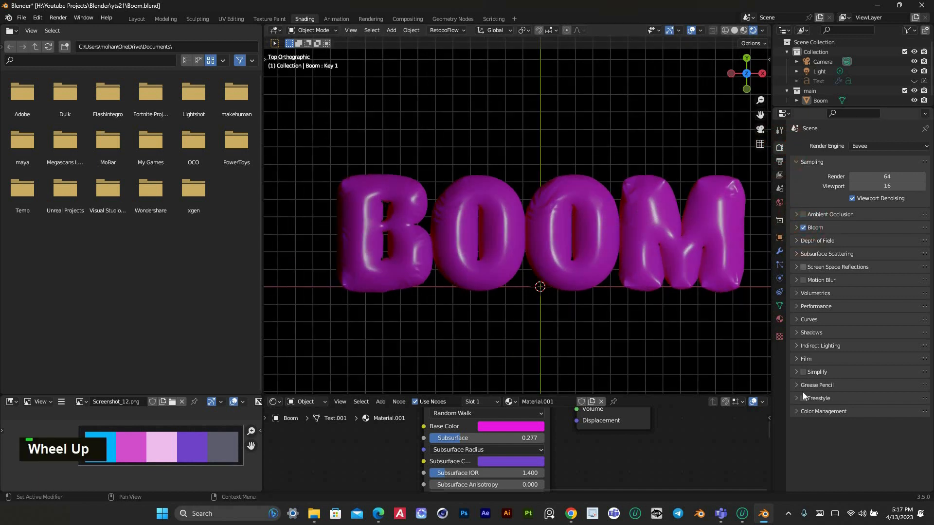
click(802, 411)
scroll(880, 409, down, 1)
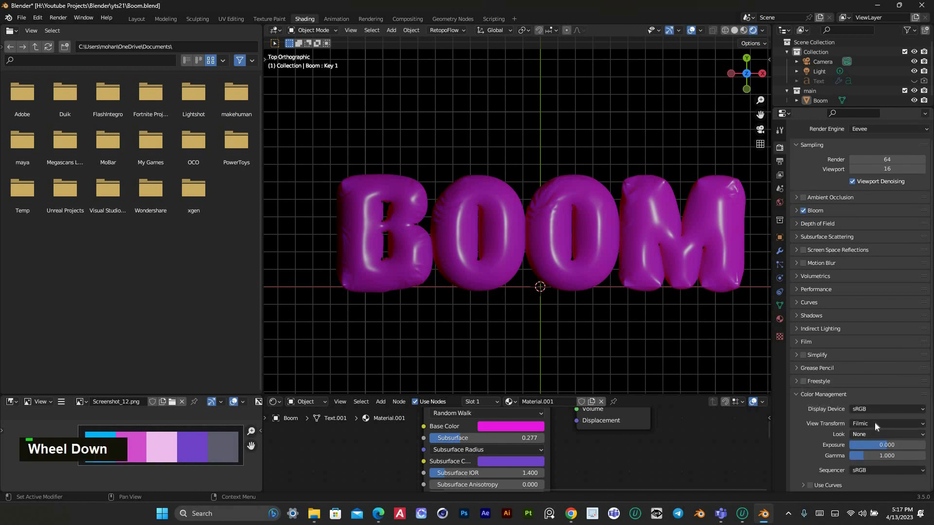
click(875, 423)
click(873, 435)
click(870, 435)
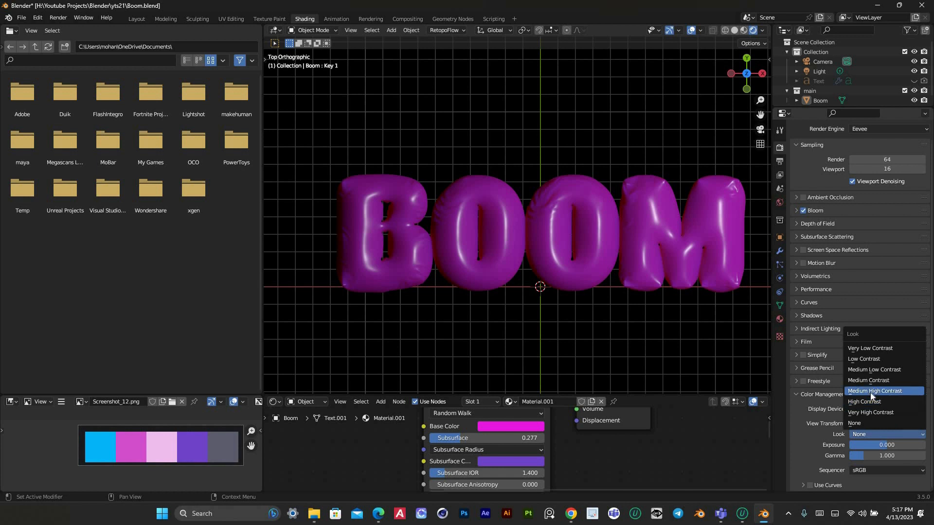
click(871, 402)
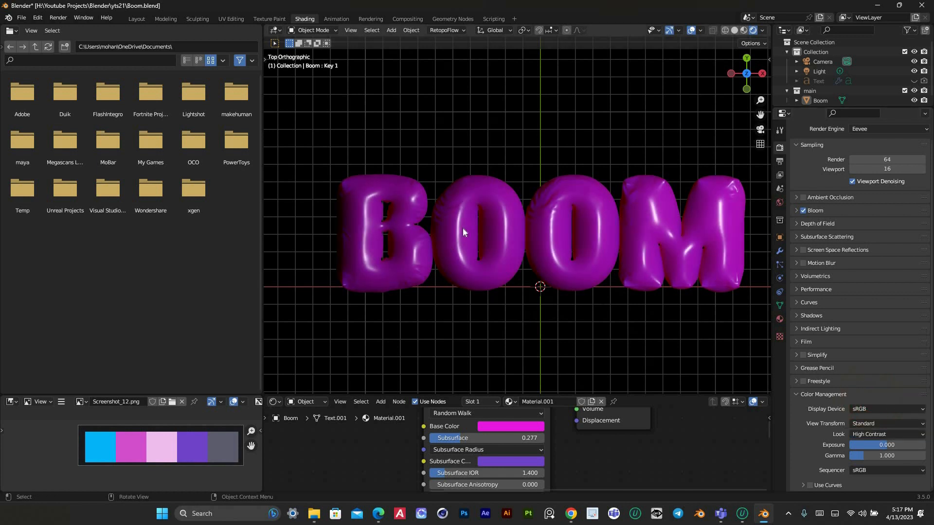
Make the render's film background transparent
scroll(394, 158, down, 2)
drag(392, 156, 700, 294)
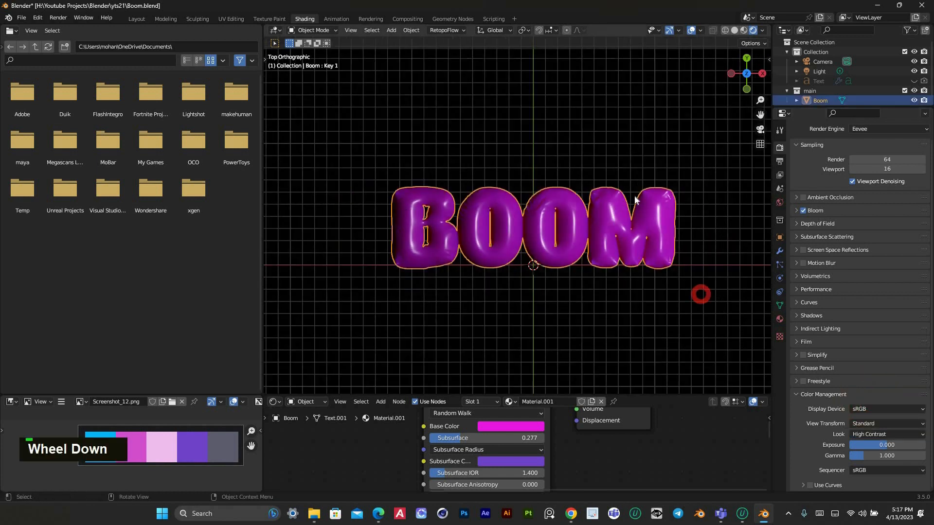
scroll(634, 197, up, 6)
scroll(496, 219, down, 5)
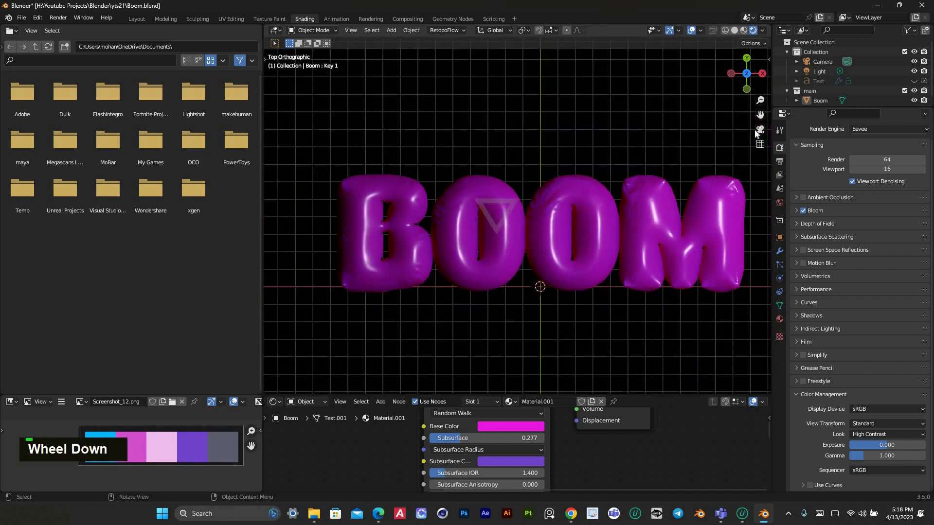
drag(761, 114, 730, 120)
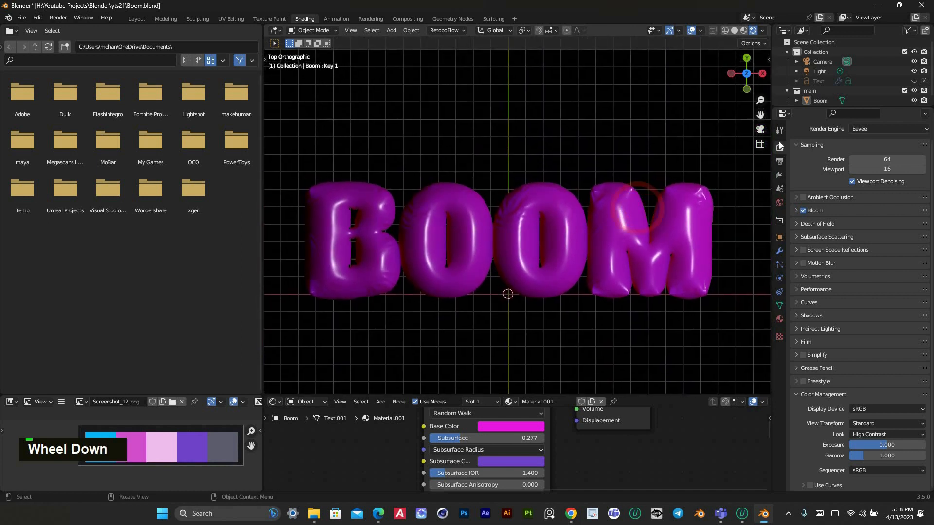
click(779, 161)
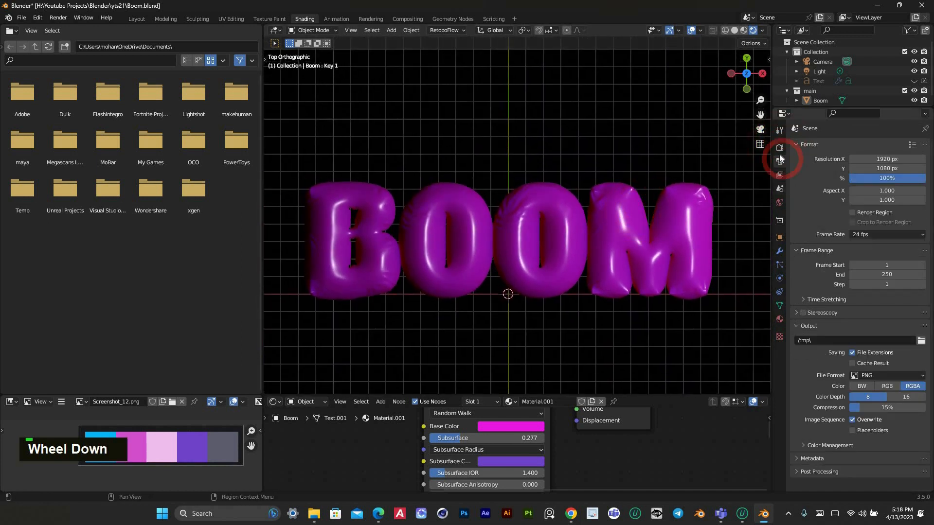
click(779, 147)
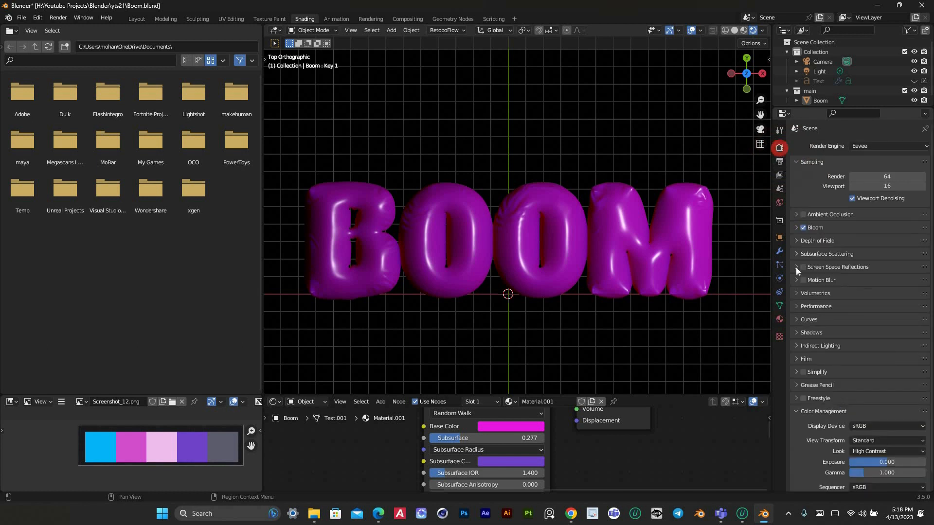
click(799, 360)
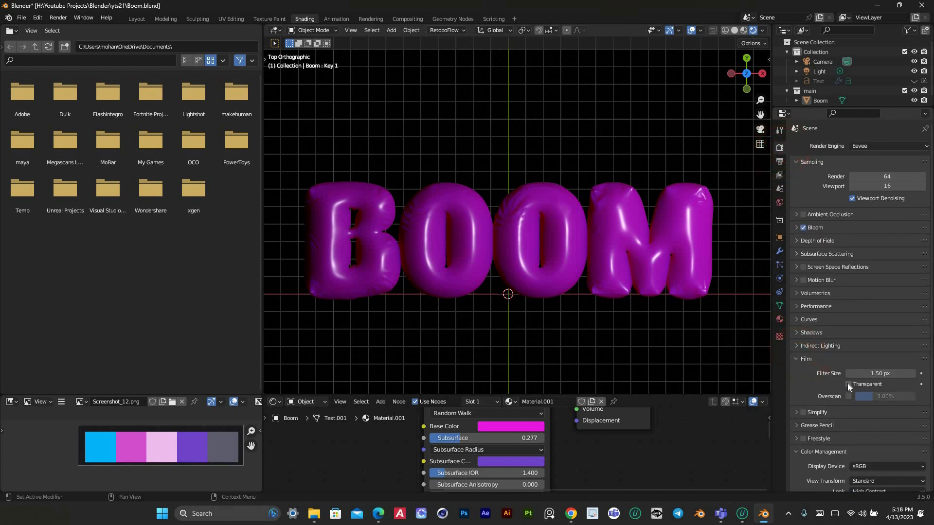
click(848, 384)
scroll(440, 297, down, 3)
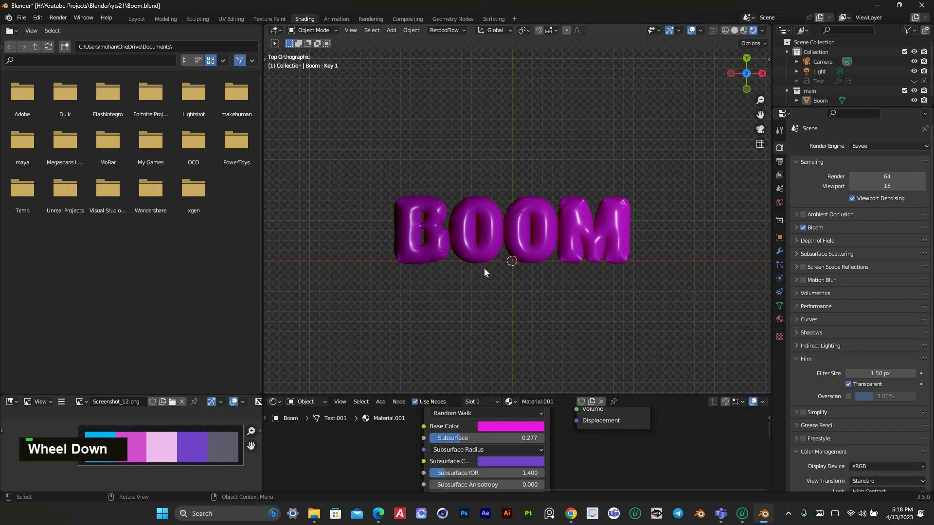
Add a point light to the scene at the 3D cursor
click(485, 266)
click(452, 294)
scroll(535, 222, up, 4)
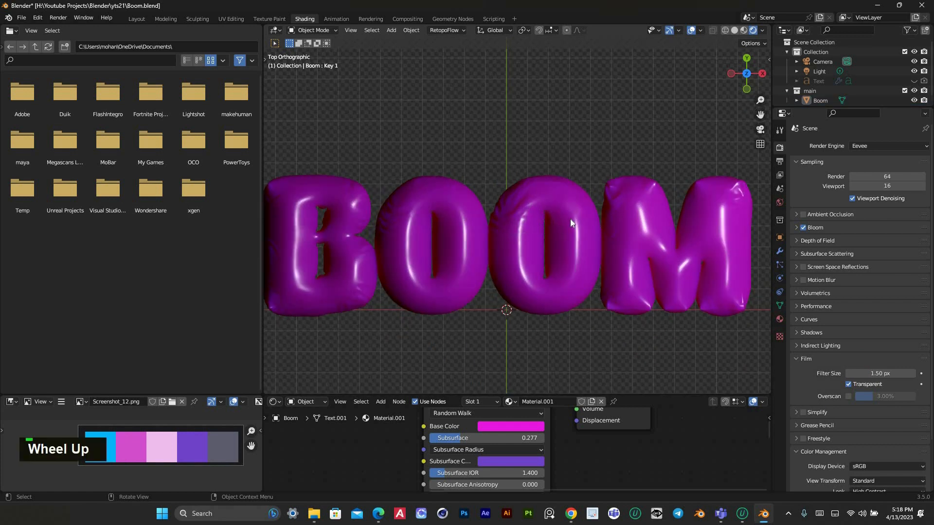
shift+middle_drag(570, 223, 451, 279)
scroll(450, 279, down, 3)
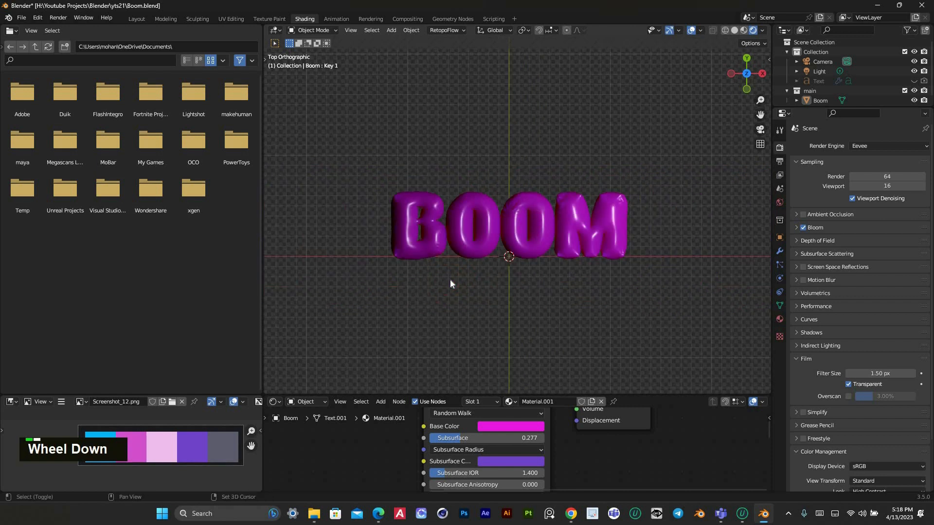
key(shift+a)
mouse_move(437, 275)
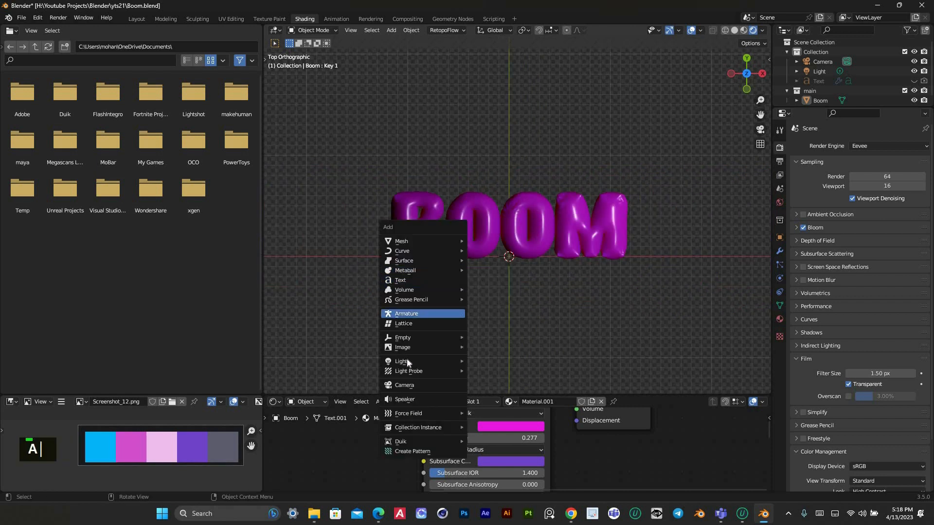
mouse_move(406, 361)
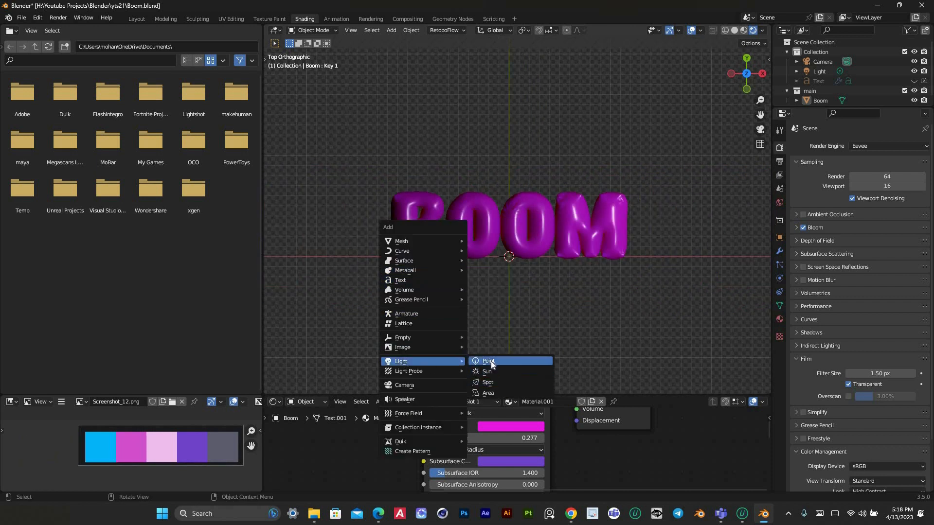
click(491, 362)
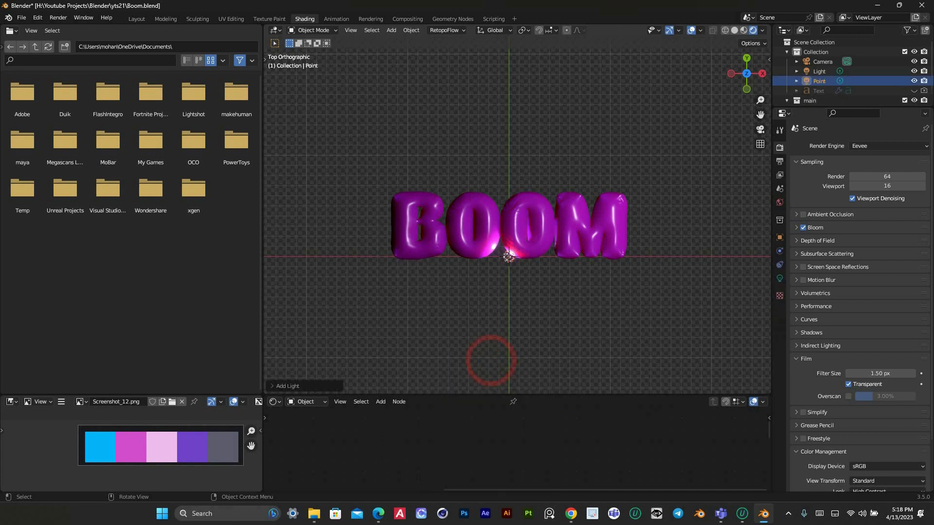
Raise the point light well above the BOOM text and shift it sideways to just outside the letter B
drag(749, 77, 680, 44)
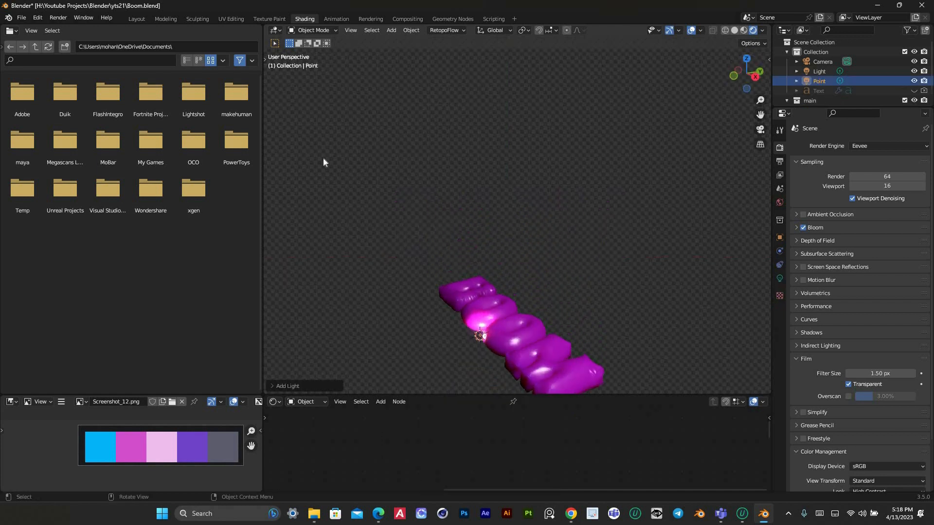
key(t)
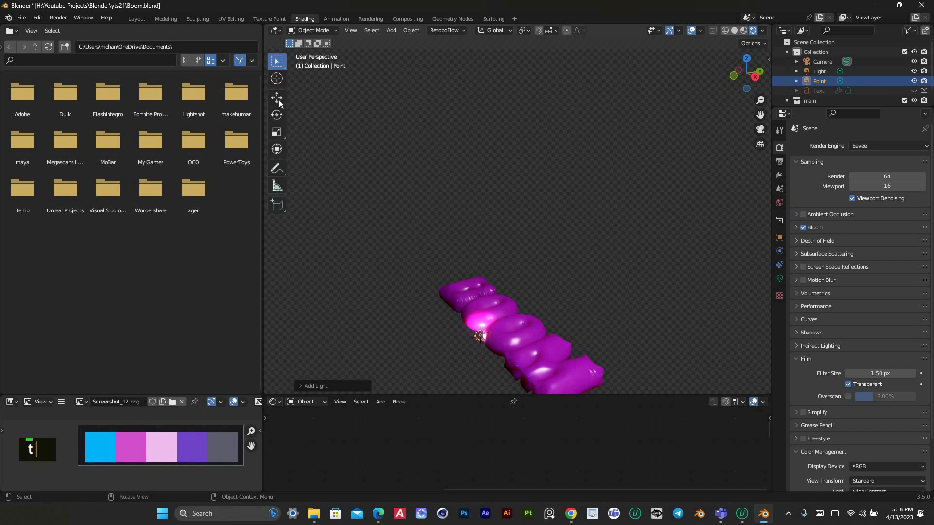
click(277, 97)
drag(479, 305, 475, 187)
click(582, 183)
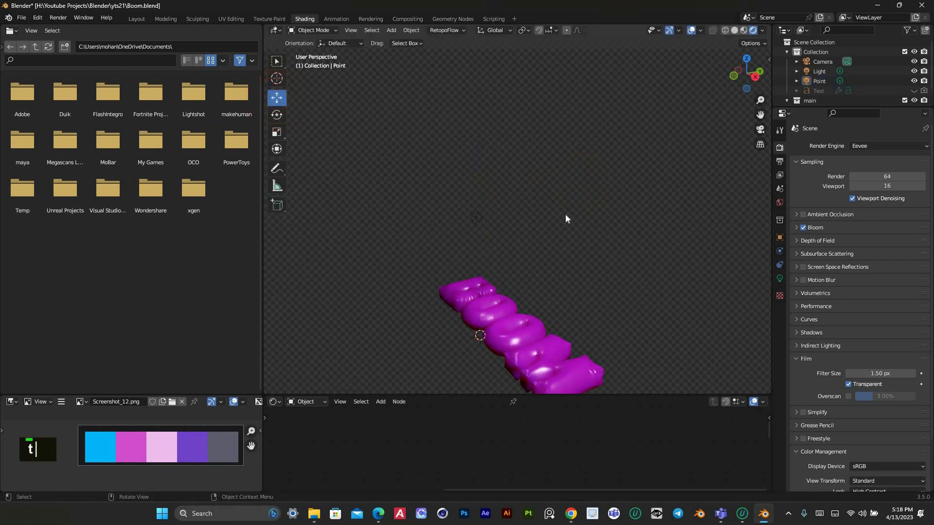
key(KP_7)
scroll(510, 261, down, 1)
drag(509, 252, 397, 241)
Set the point light's power to 28 W and move it beyond the upper outer corner of the letter B
click(834, 366)
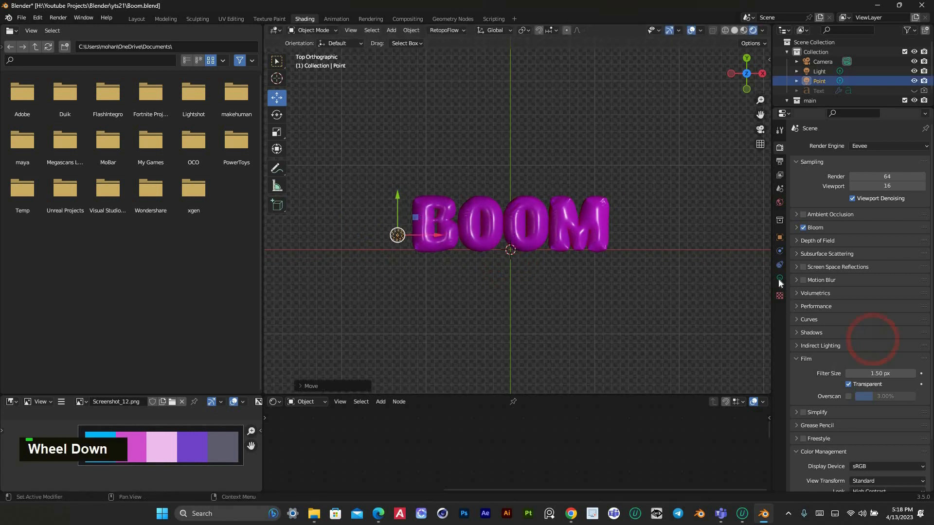
click(780, 278)
drag(880, 212, 902, 212)
scroll(436, 238, up, 4)
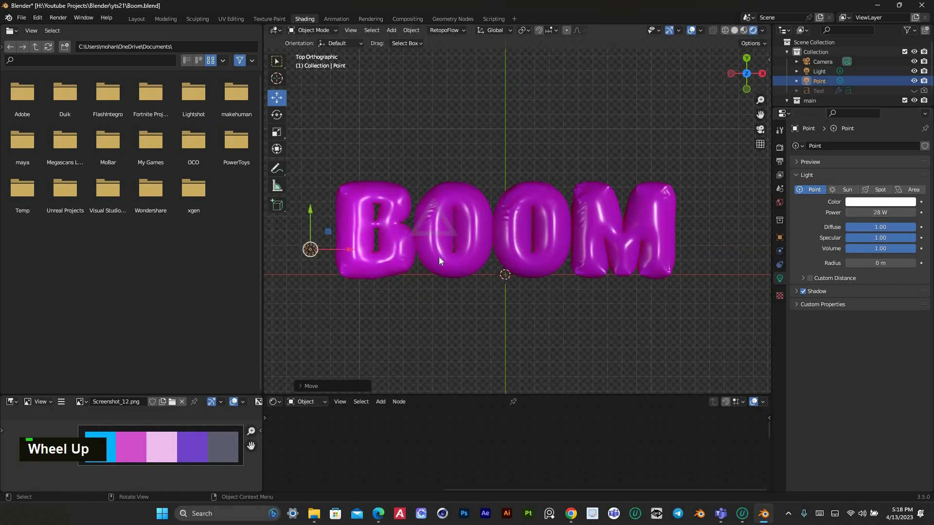
scroll(341, 250, down, 1)
drag(310, 251, 306, 143)
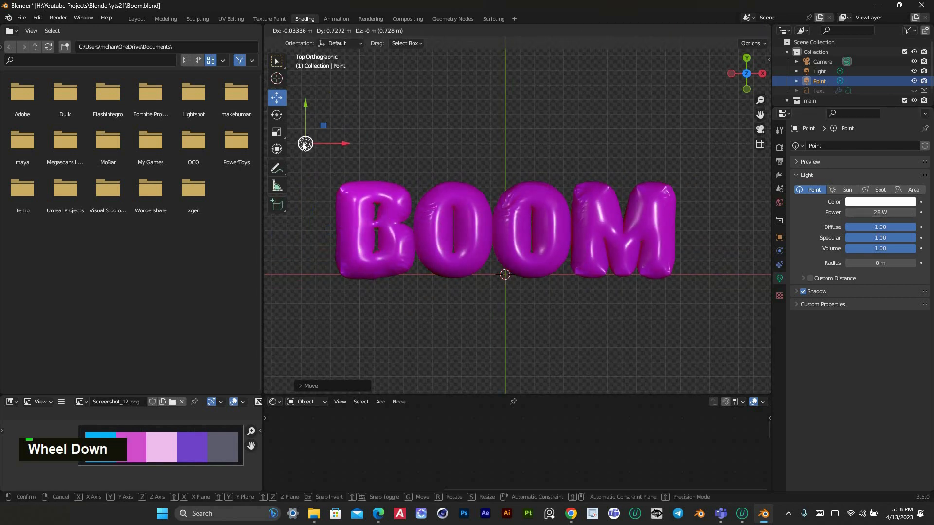
Turn off the point light's shadow and place a duplicate of the light above the letter M
click(803, 291)
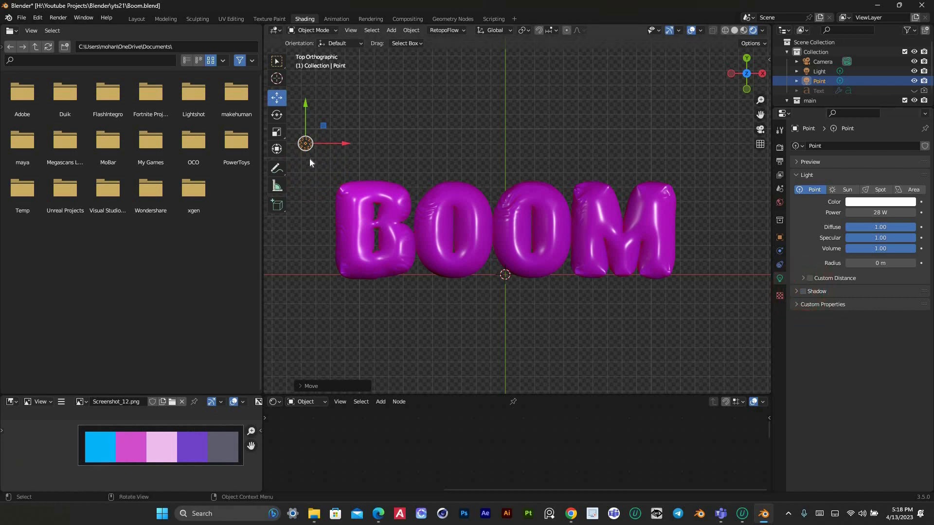
key(shift+d)
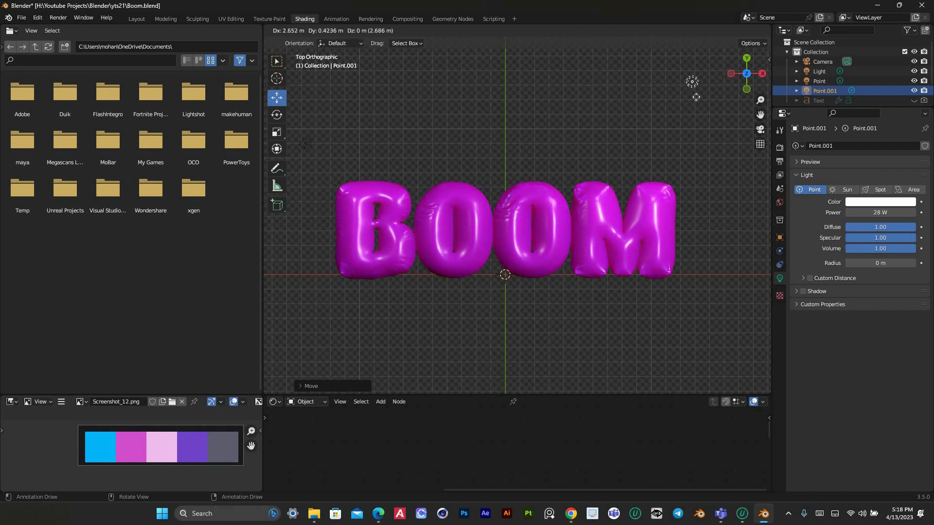
click(652, 121)
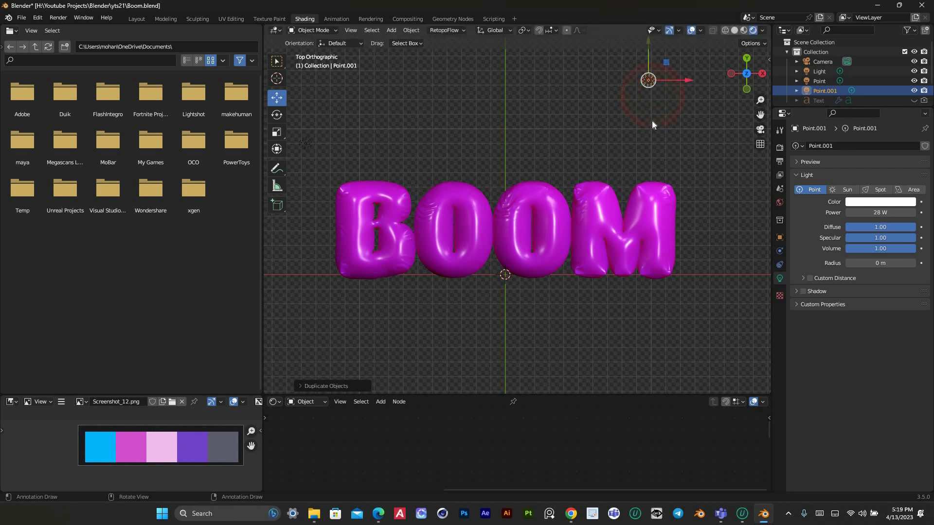
Duplicate the point light and place the copy below the BOOM text, near its horizontal centre, in the top view
key(shift+d)
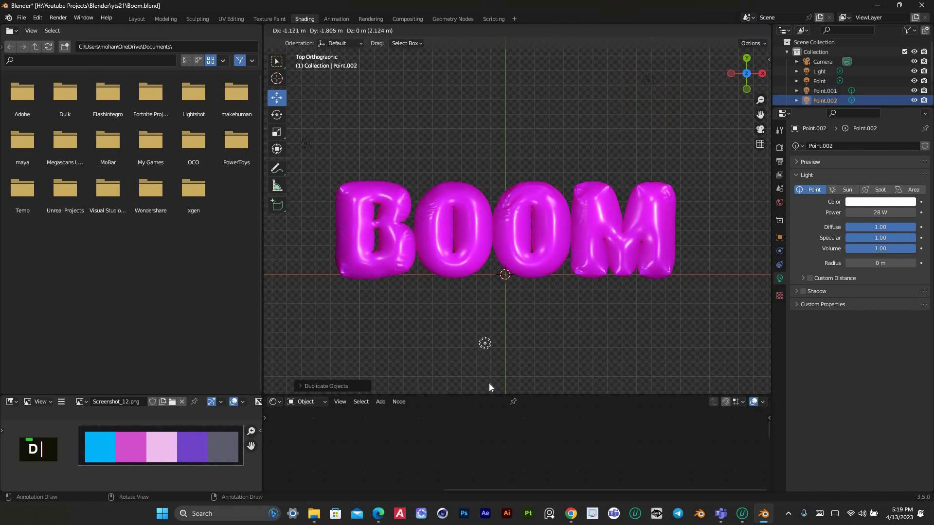
scroll(492, 305, down, 3)
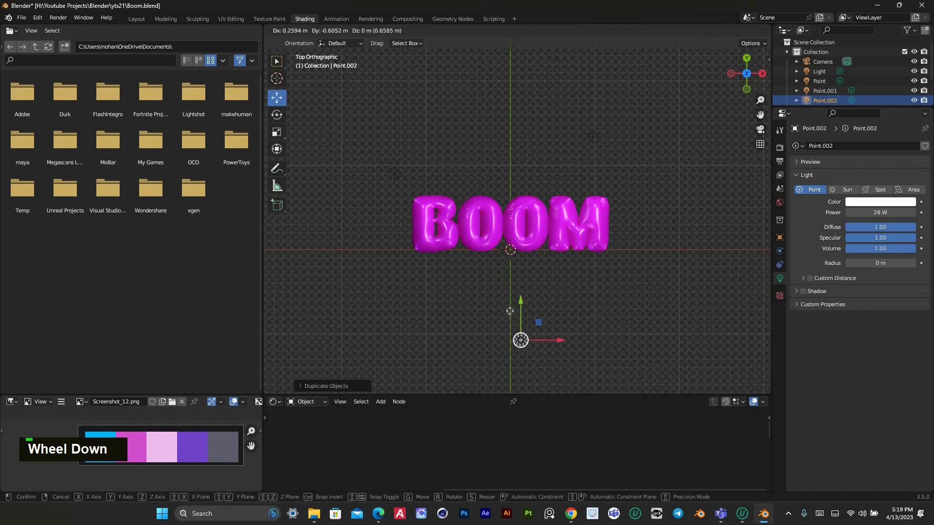
click(499, 276)
scroll(518, 283, up, 5)
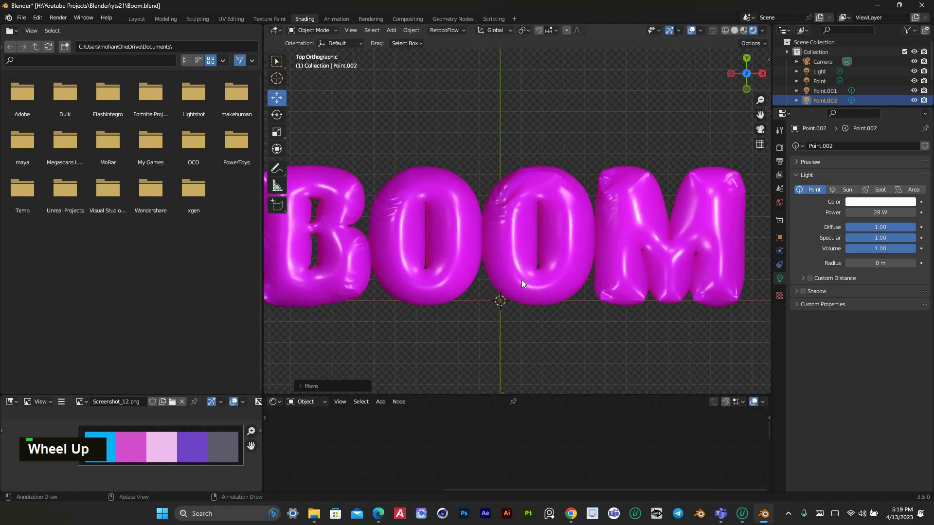
scroll(537, 305, down, 2)
click(537, 308)
Duplicate the point light again and centre the copy underneath the BOOM text in the front view
drag(745, 73, 546, 148)
scroll(546, 147, down, 5)
click(473, 240)
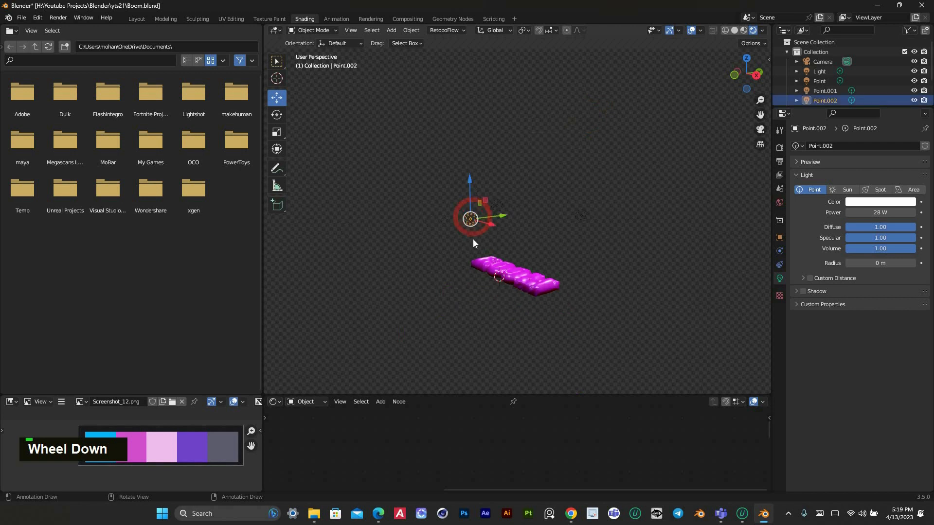
key(shift+d)
click(641, 211)
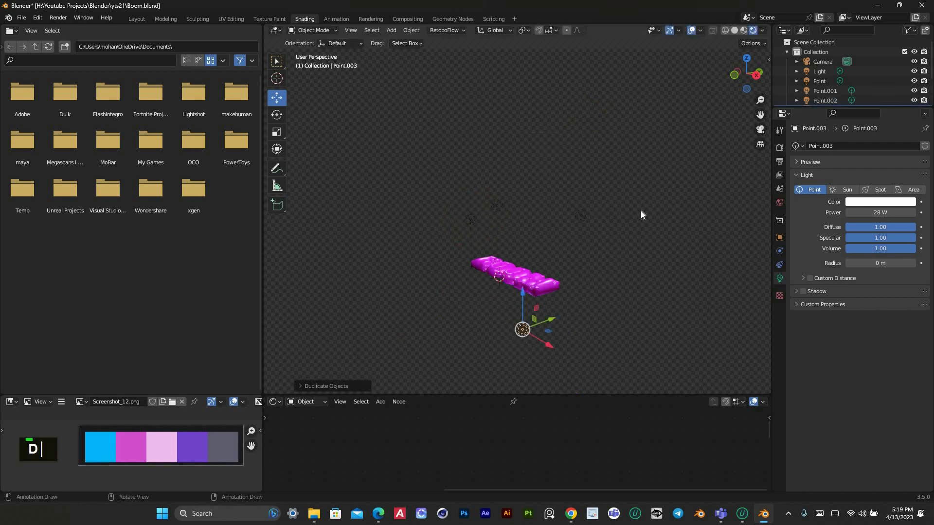
key(KP_1)
key(g)
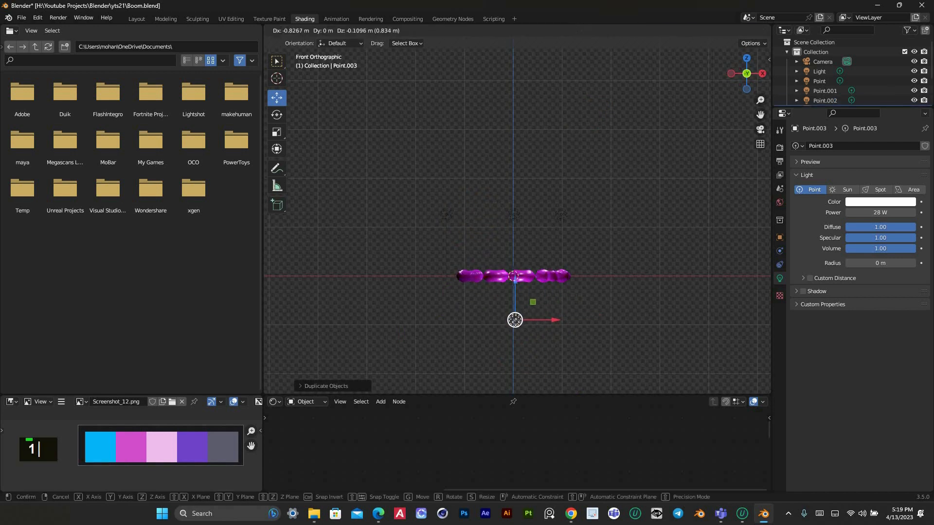
click(829, 237)
Set the power of the point light underneath the text to 86.1 W and check its effect from the top view
drag(868, 213, 900, 212)
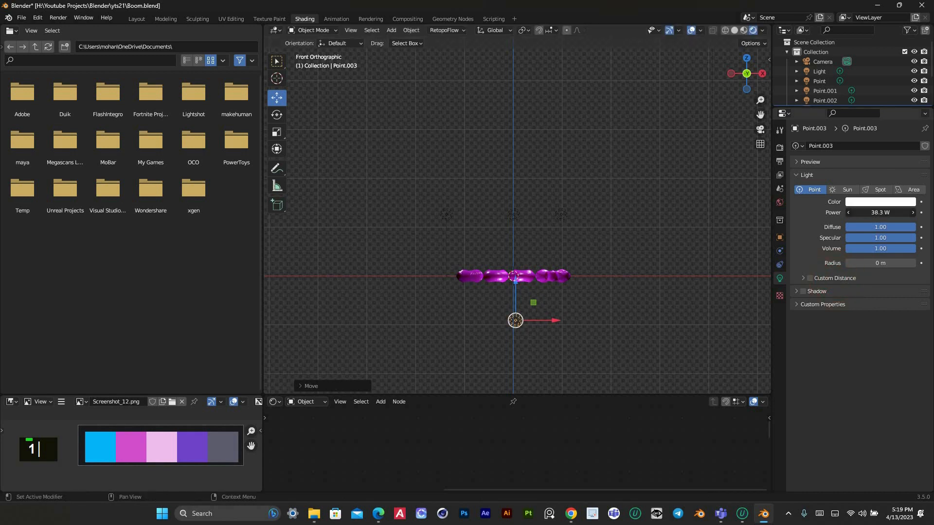
drag(790, 238, 827, 238)
click(637, 220)
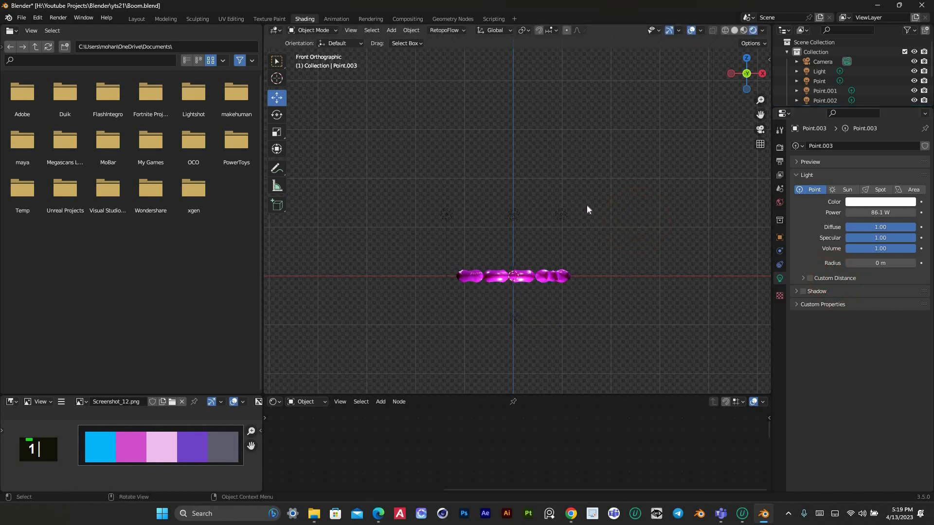
key(KP_7)
scroll(526, 196, up, 3)
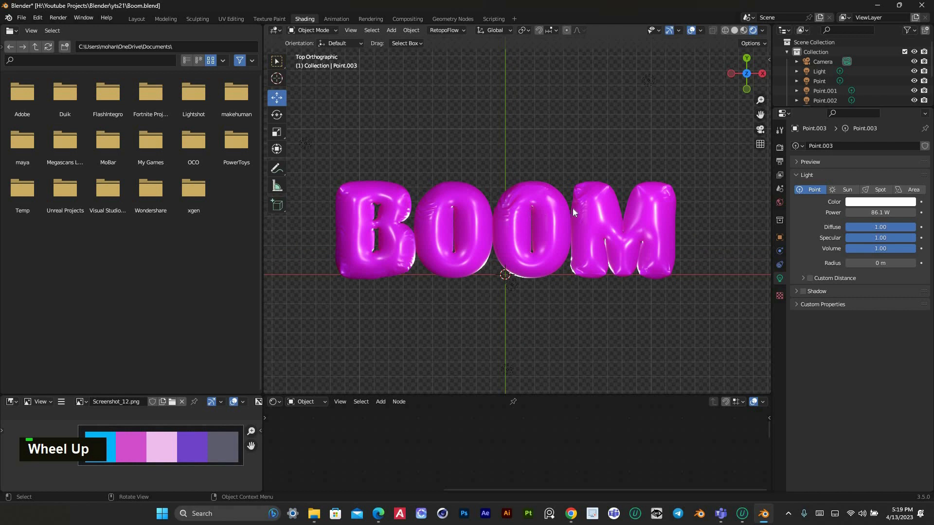
scroll(685, 138, down, 1)
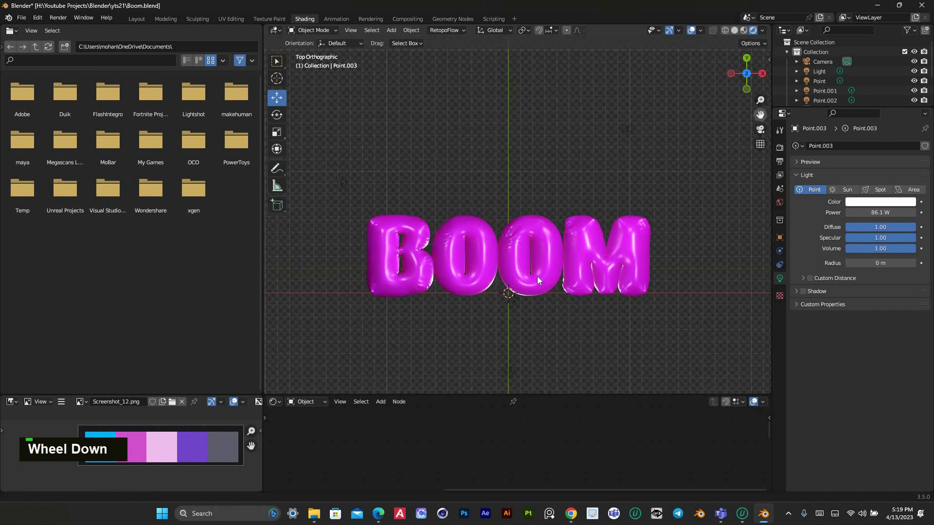
scroll(540, 270, up, 2)
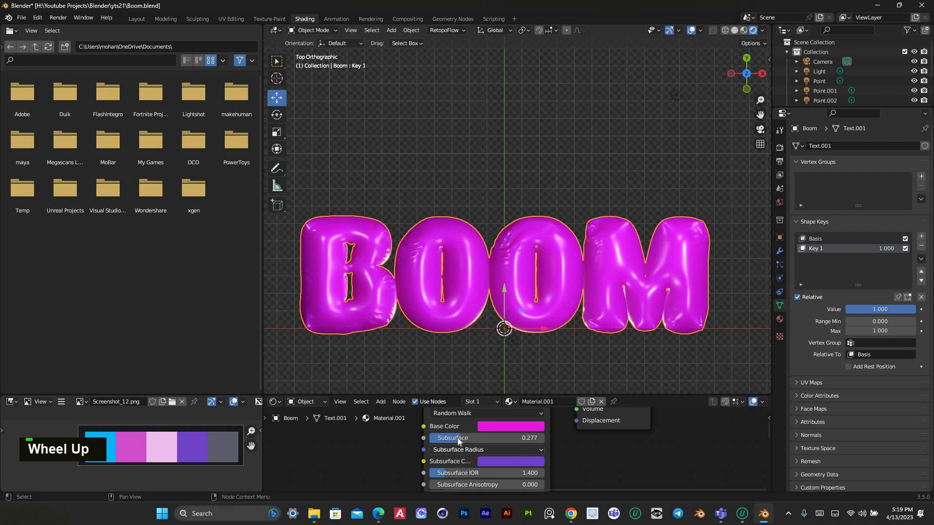
Set the Subsurface value of the BOOM text's material to 0.295
mouse_move(457, 438)
mouse_down()
mouse_move(479, 437)
mouse_move(456, 438)
mouse_up()
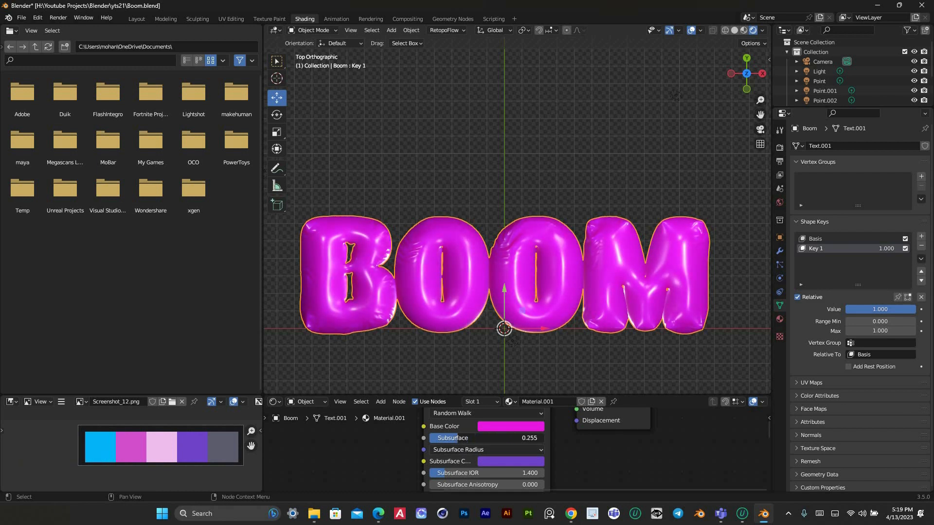
click(475, 194)
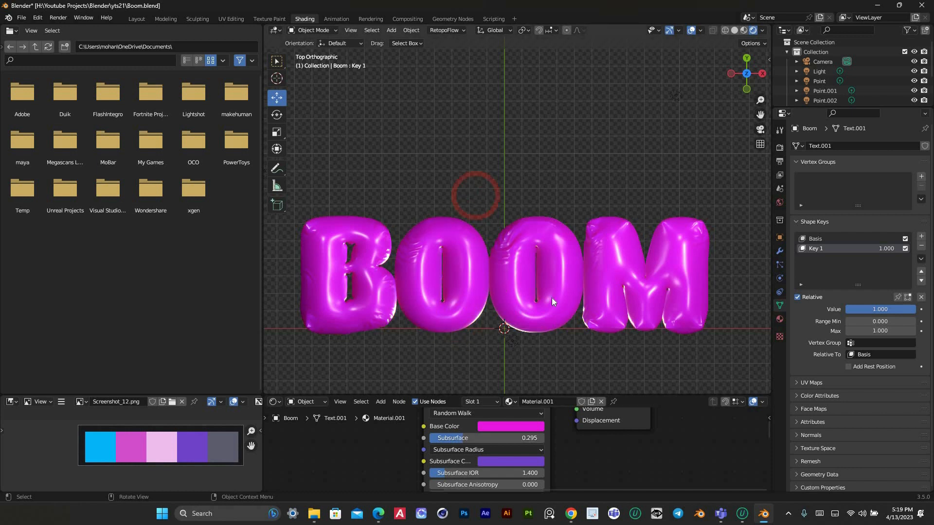
Examine the material and edge lighting of the BOOM text from the top and at an angle
scroll(548, 296, down, 2)
scroll(535, 229, down, 2)
scroll(535, 229, up, 4)
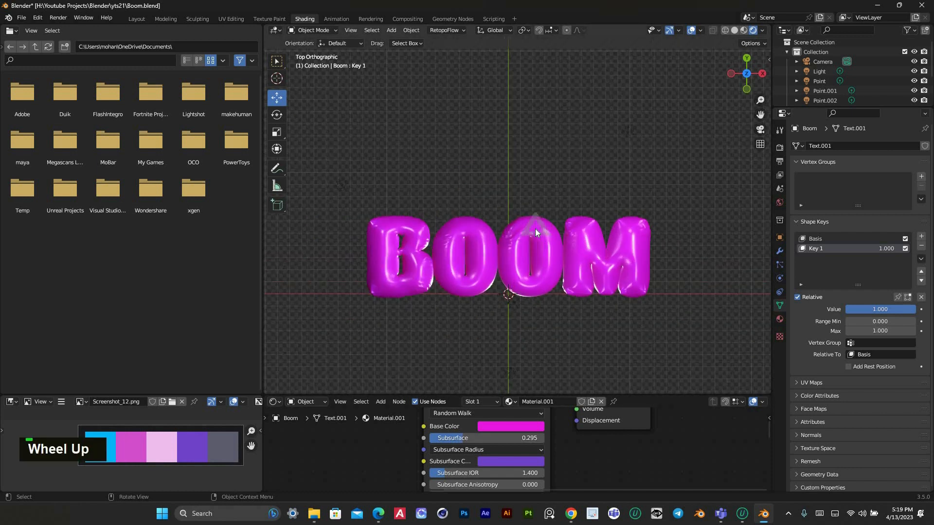
scroll(577, 261, down, 2)
scroll(579, 260, up, 1)
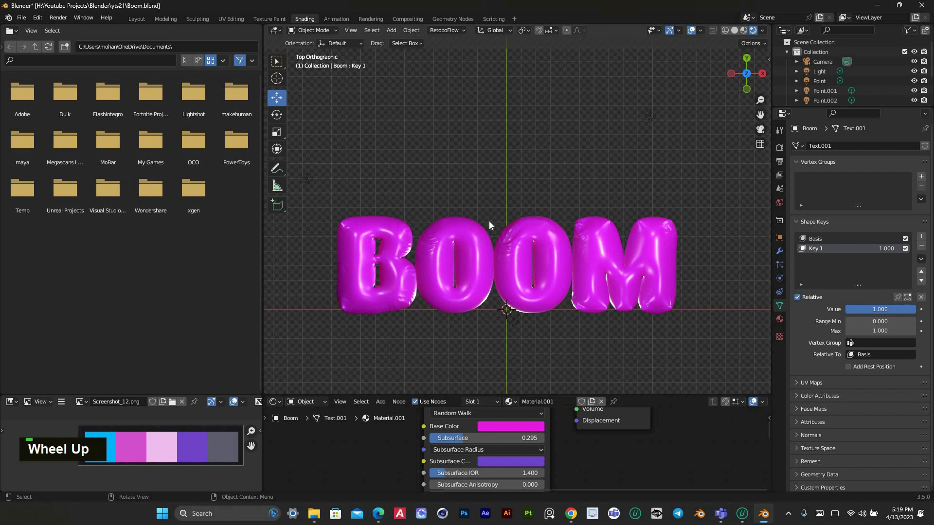
scroll(486, 209, down, 2)
middle_drag(486, 209, 651, 182)
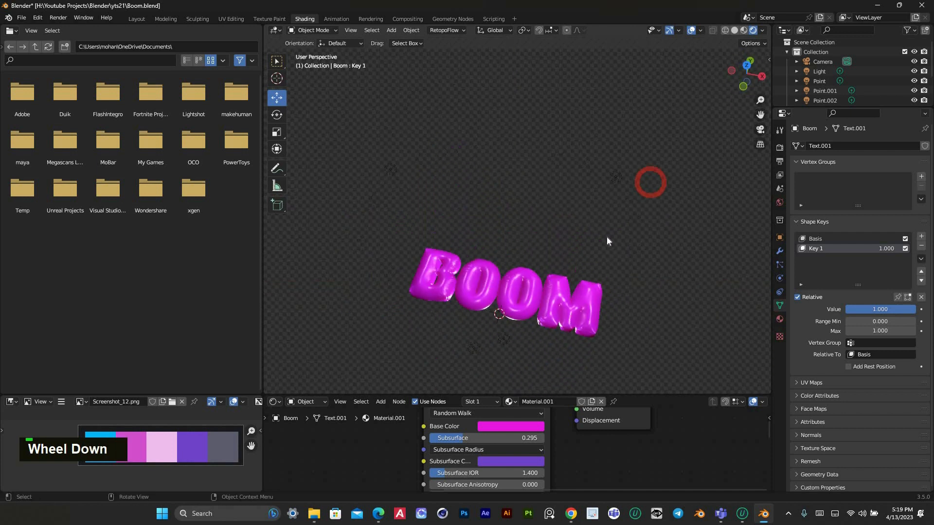
scroll(606, 236, up, 2)
key(KP_7)
scroll(551, 267, up, 1)
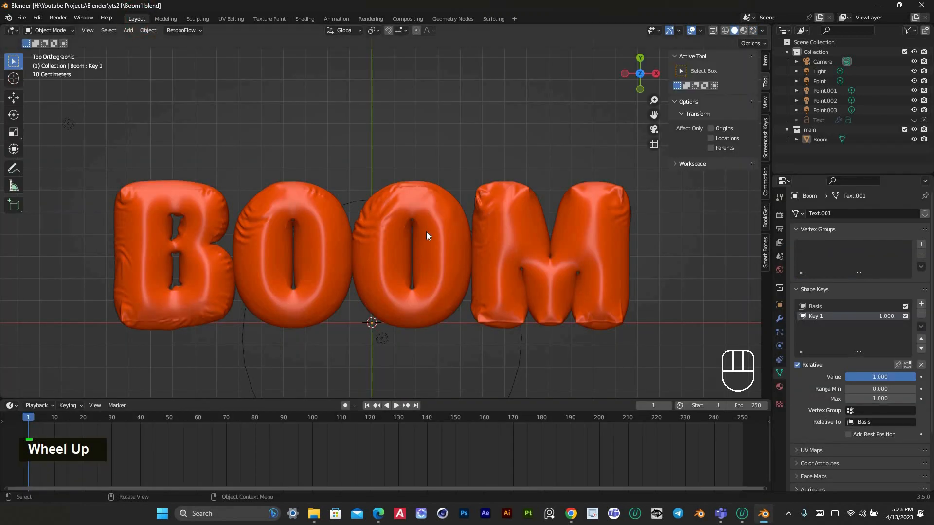
Switch the viewport to rendered shading and reduce the height of the timeline area
scroll(426, 235, down, 2)
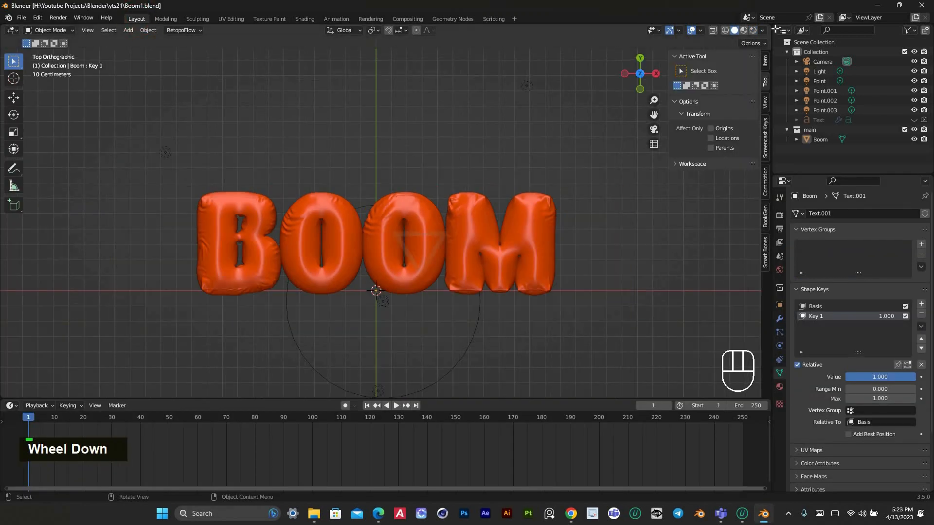
click(753, 30)
scroll(418, 282, up, 2)
scroll(438, 278, down, 2)
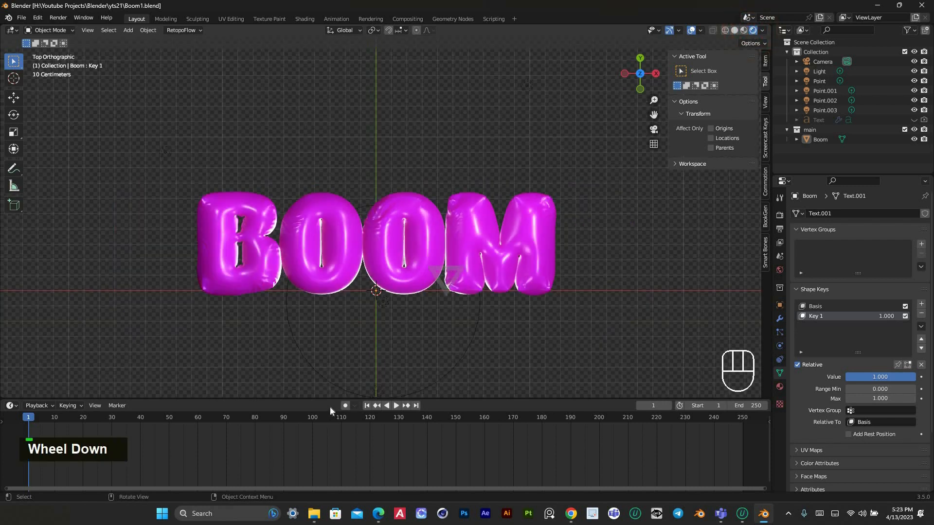
drag(323, 421, 323, 439)
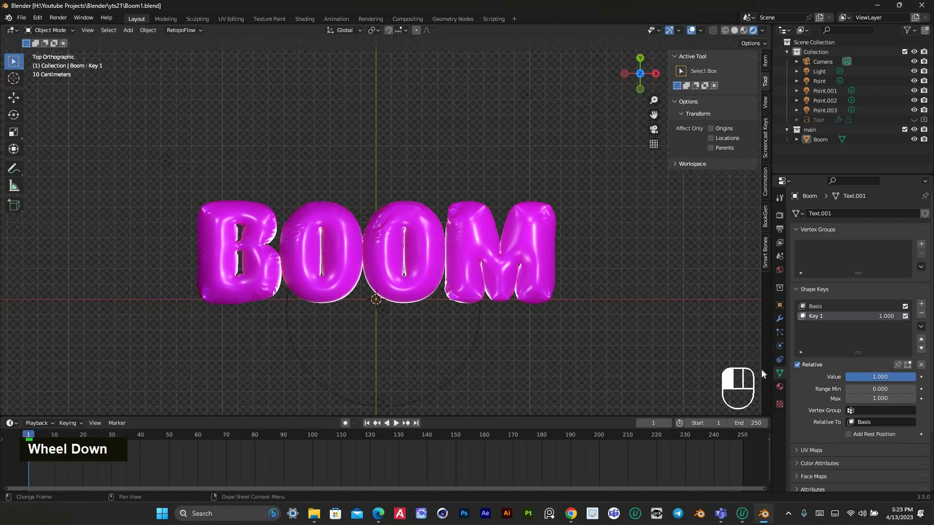
Set the value of the Key 1 shape key to 0 and keyframe it at frame 1
click(821, 308)
click(869, 317)
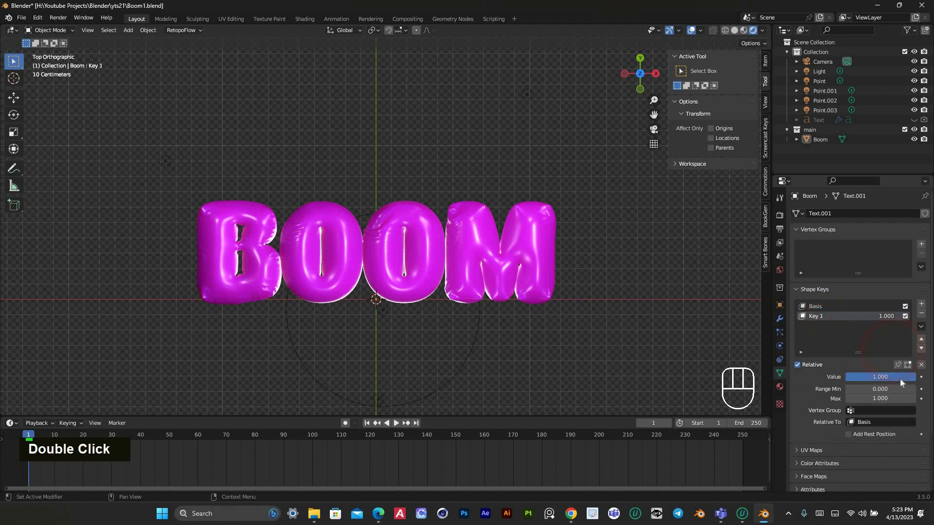
drag(903, 378, 847, 377)
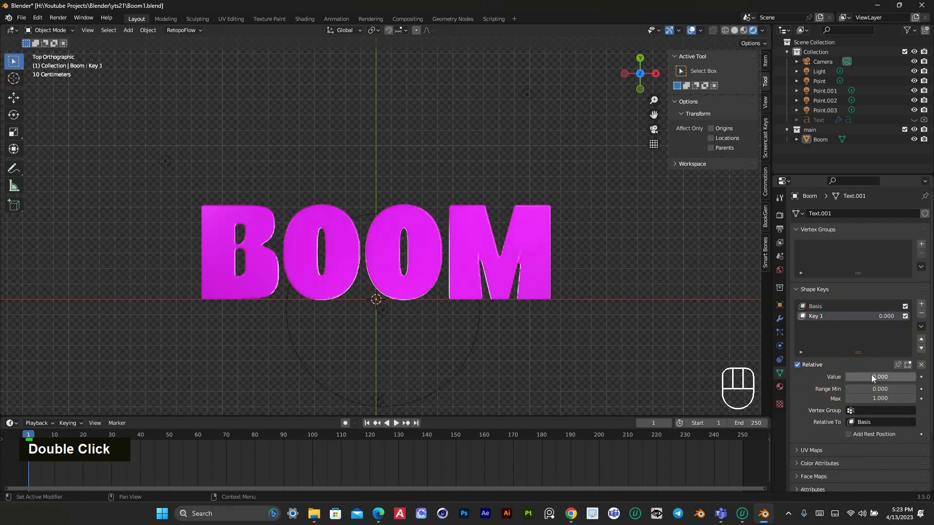
key(i)
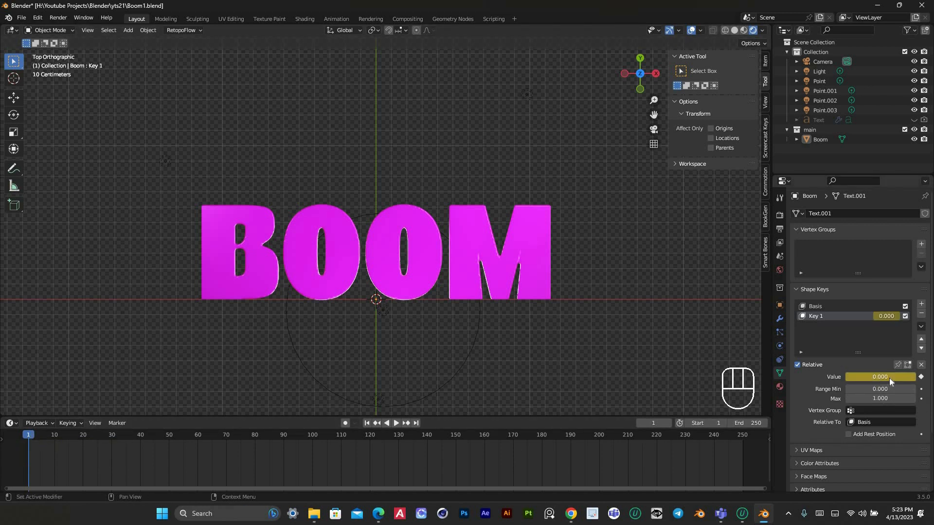
click(921, 378)
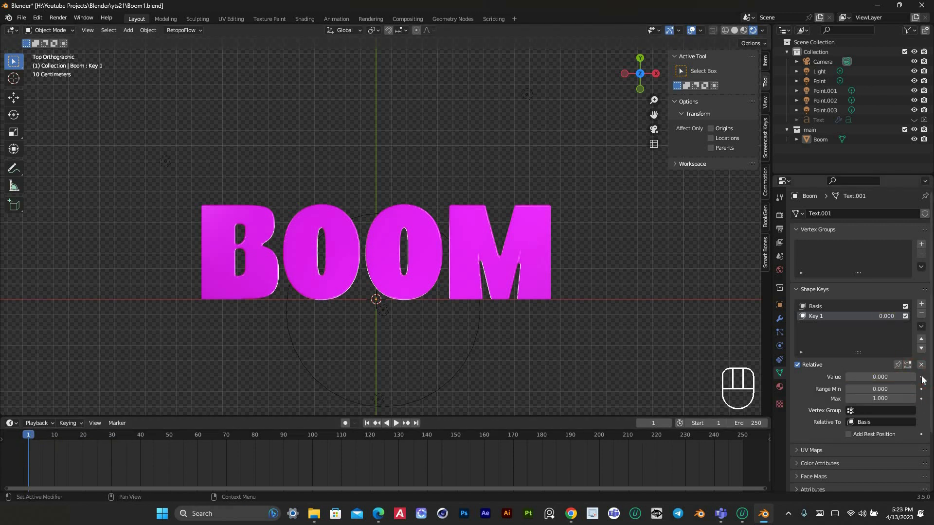
click(921, 378)
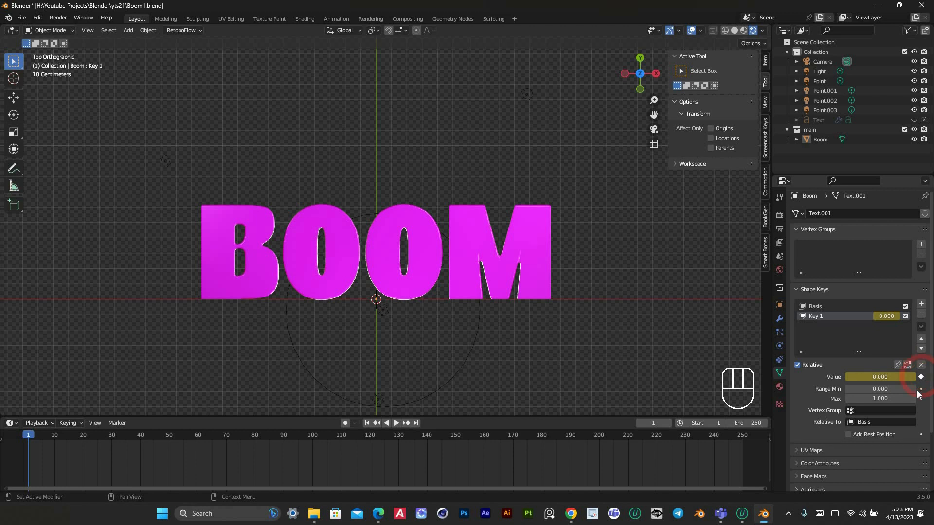
Go to frame 69, set the Key 1 shape key's value to 1 and keyframe it
click(66, 436)
drag(197, 437, 147, 440)
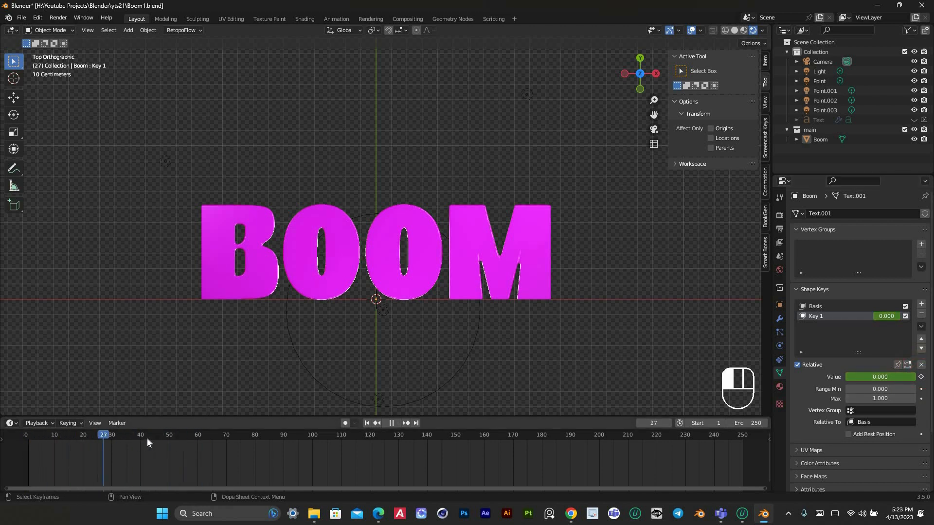
click(224, 438)
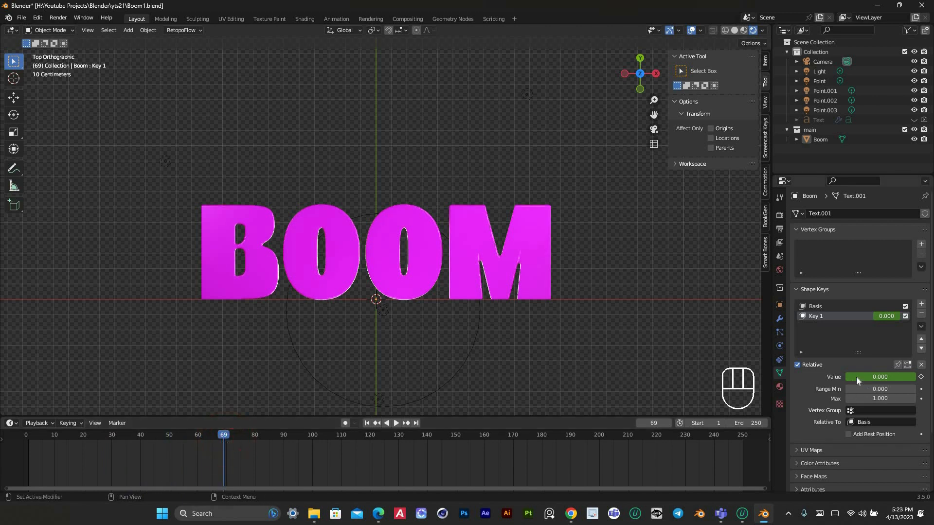
drag(868, 374, 927, 372)
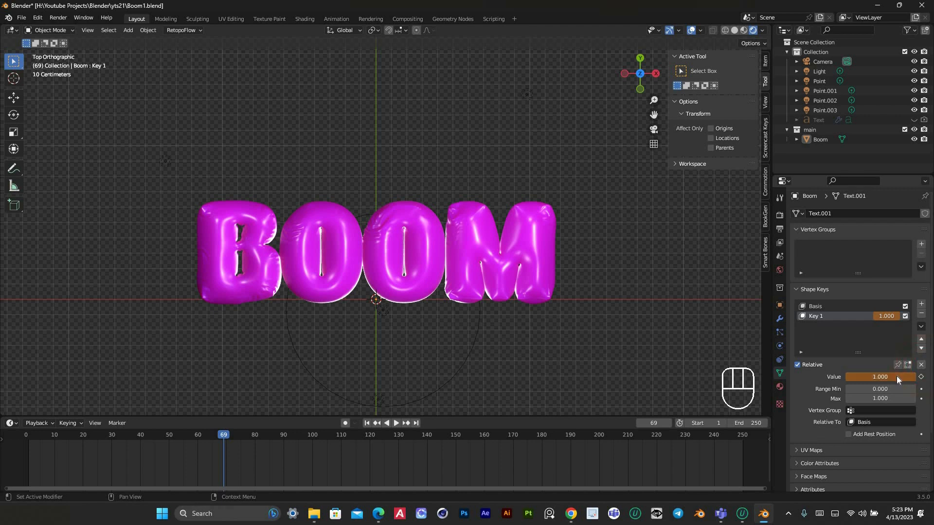
key(i)
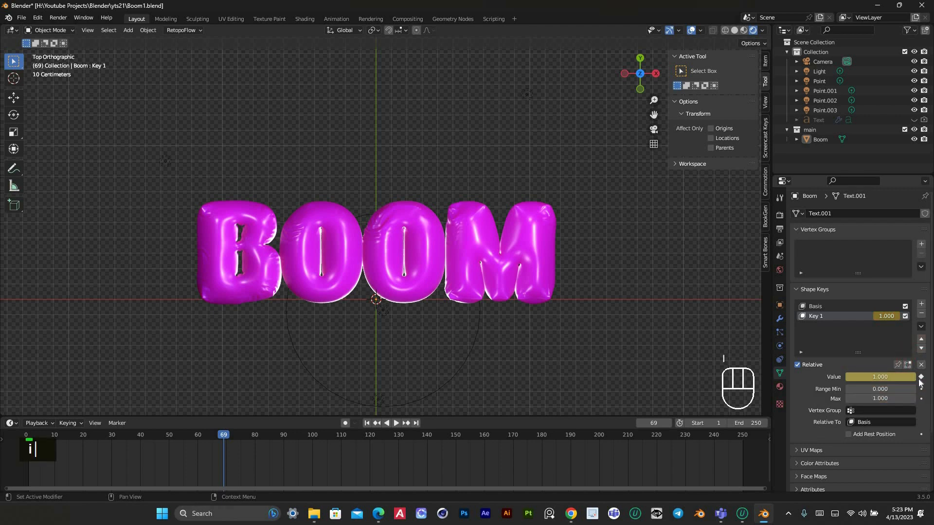
Review the inflation animation by scrubbing the timeline with the BOOM text seen at an angle, then check the inflated text from the front and top
drag(215, 436, 260, 441)
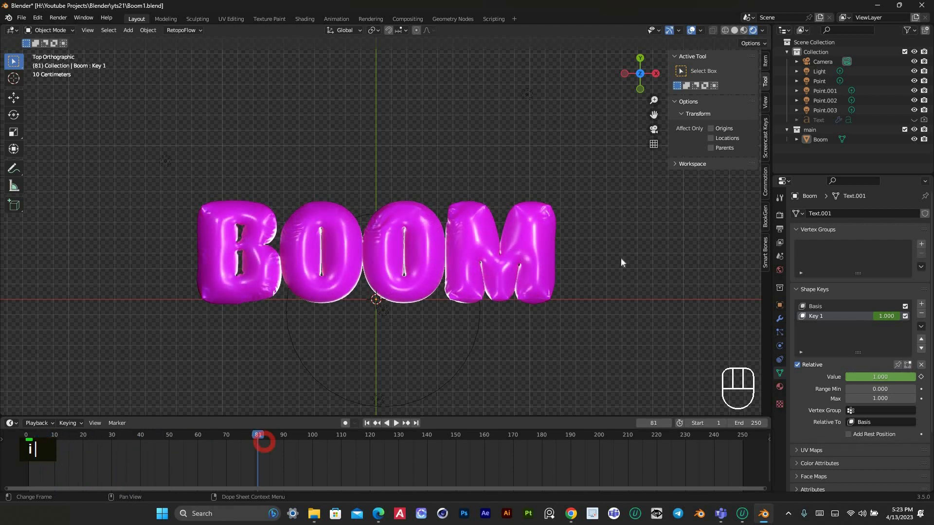
drag(639, 82, 571, 163)
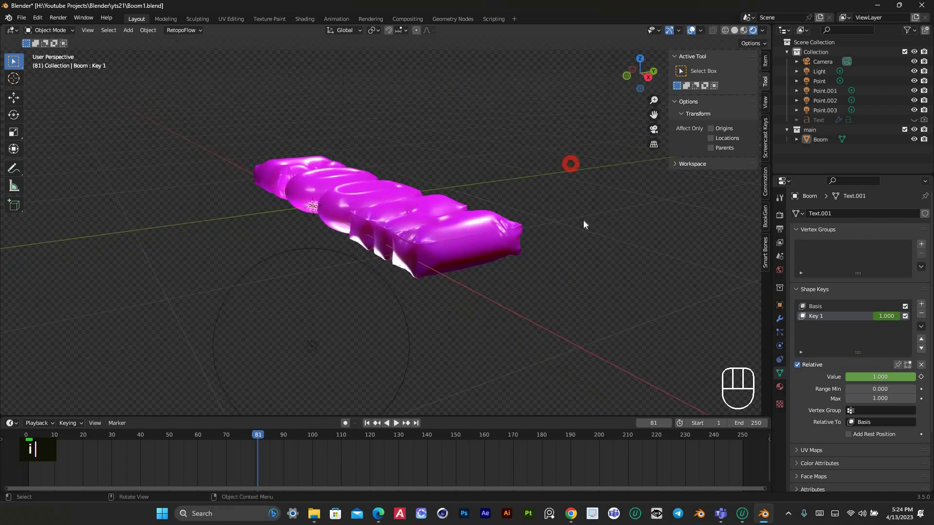
drag(235, 438, 69, 448)
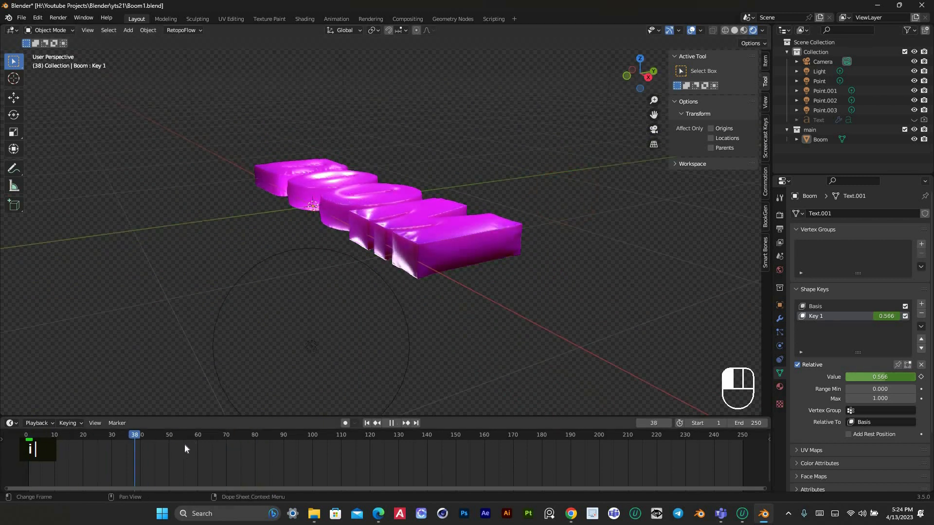
key(space)
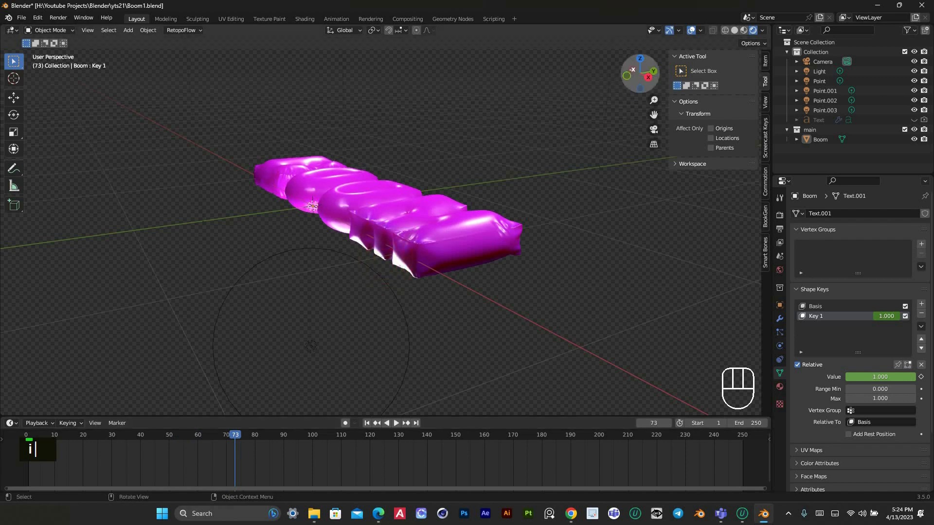
drag(635, 74, 483, 123)
key(KP_1)
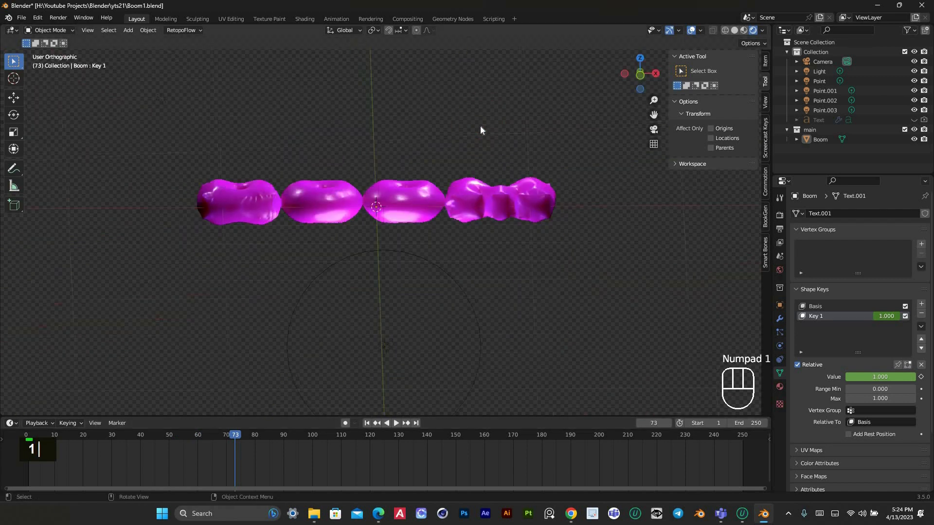
key(KP_7)
scroll(168, 205, down, 3)
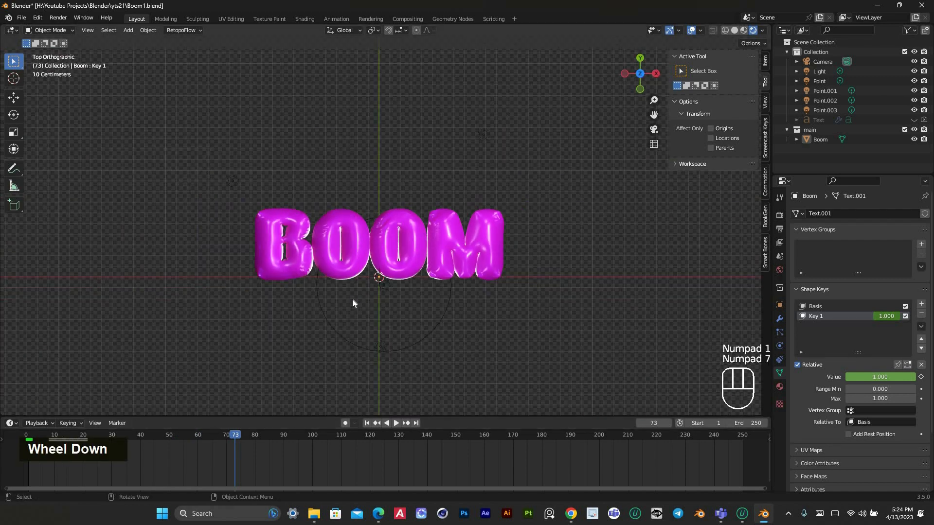
Play back the inflation of the BOOM text in top view and stop at frame 77
scroll(239, 236, up, 1)
scroll(264, 235, up, 1)
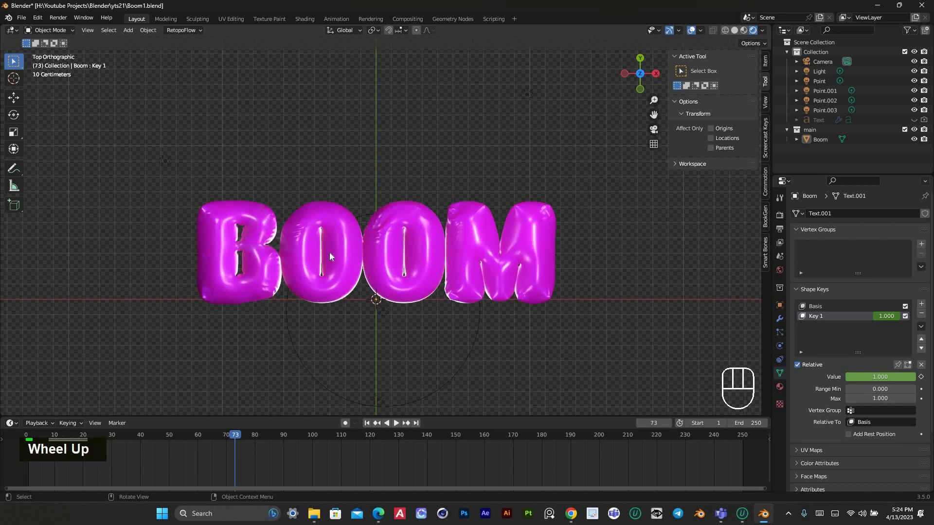
shift+middle_drag(328, 258, 438, 153)
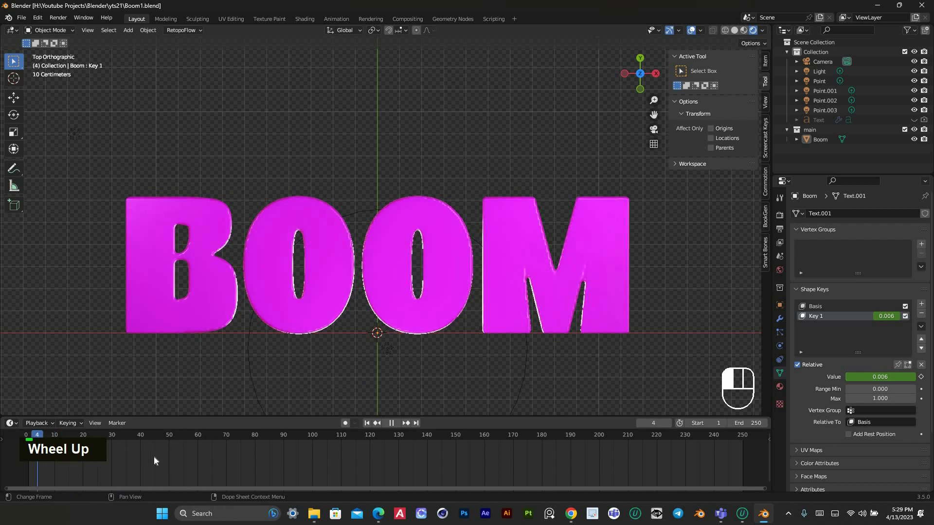
click(247, 460)
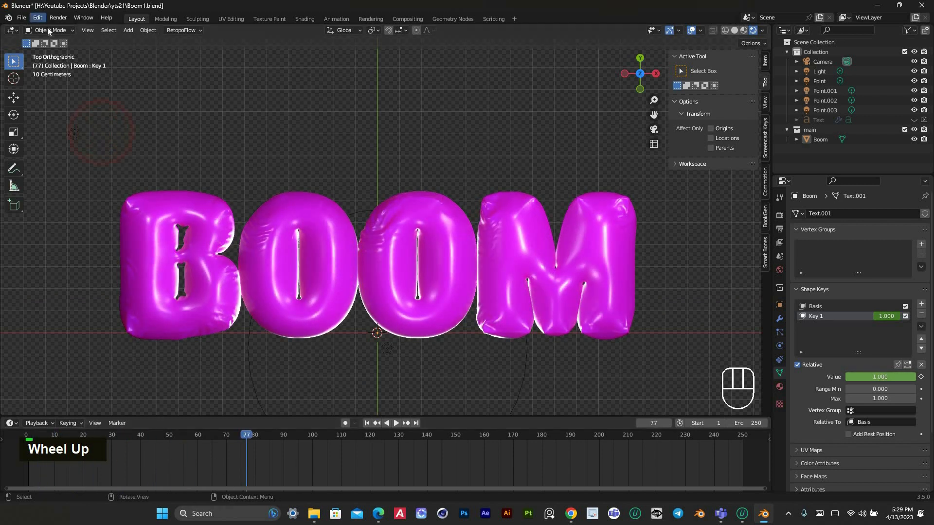
Select the whole letter M in Edit Mode and move it down along Z so it sits beneath the other letters
click(50, 31)
drag(519, 206, 574, 285)
key(l)
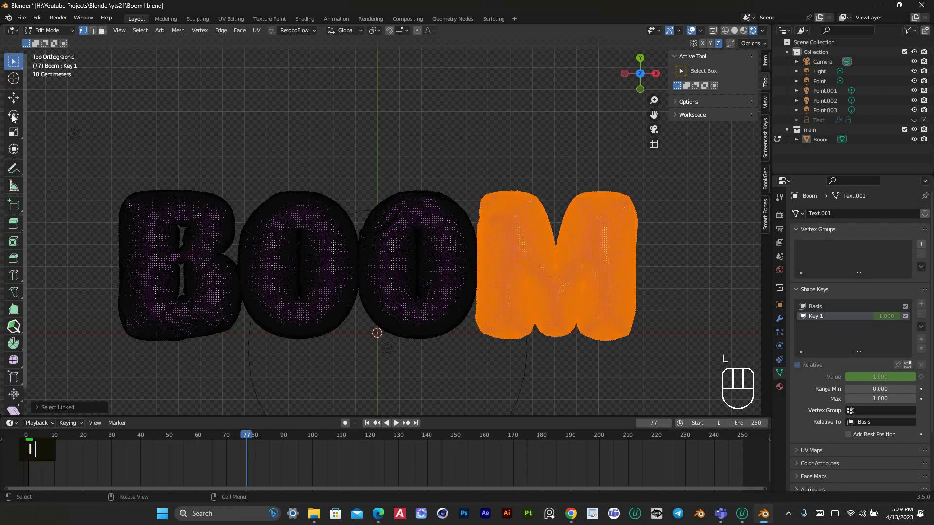
click(13, 115)
key(KP_3)
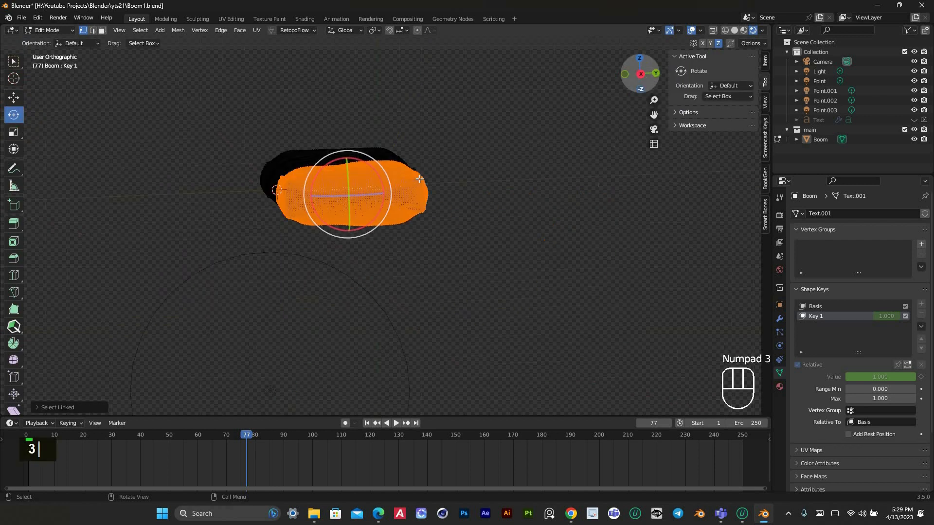
click(13, 98)
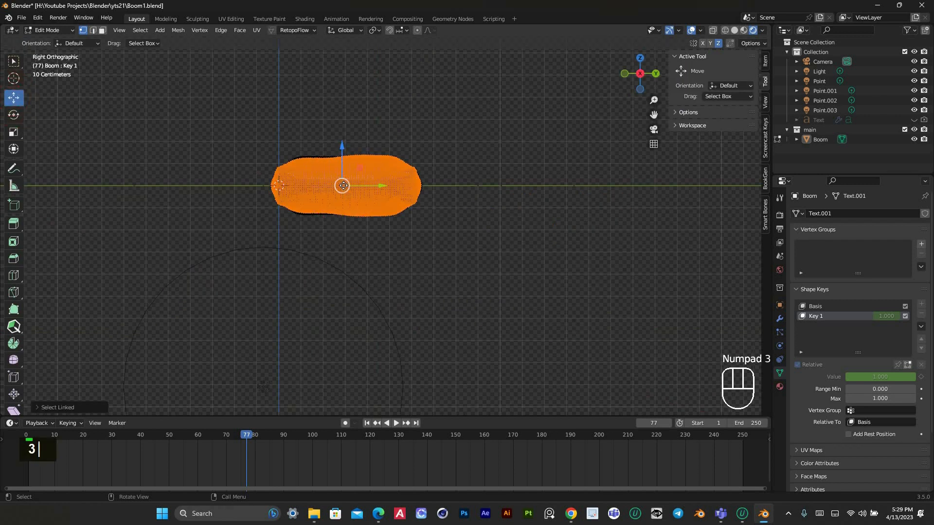
drag(344, 186, 343, 236)
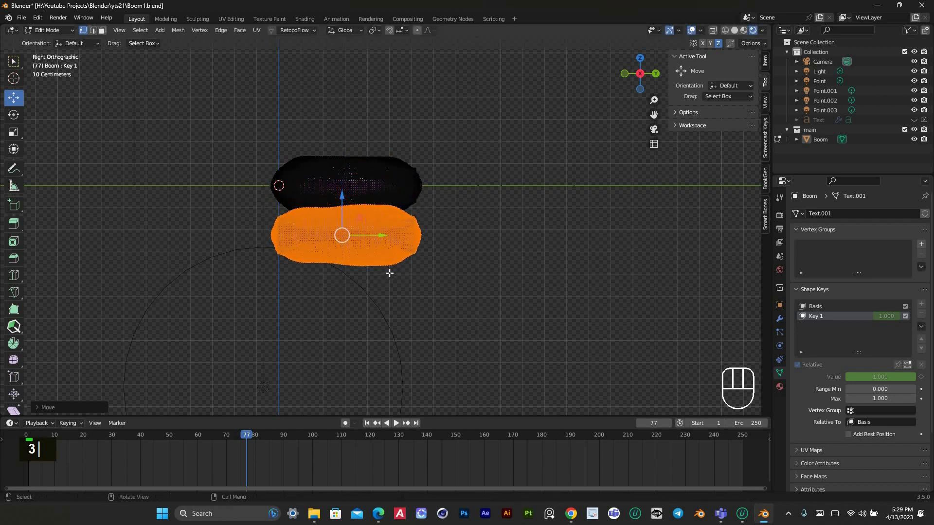
Tilt the M slightly in the right side view and slide it toward the second O so it tucks partly underneath
key(r)
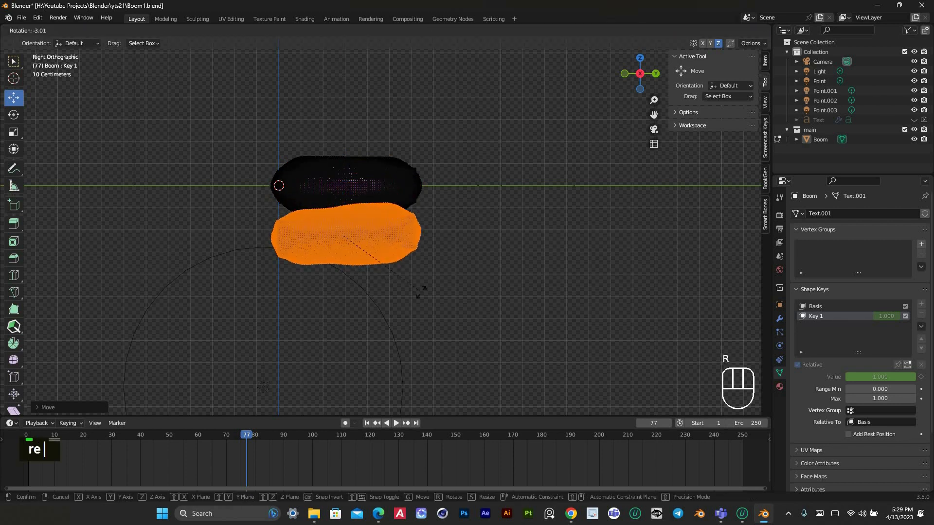
click(461, 278)
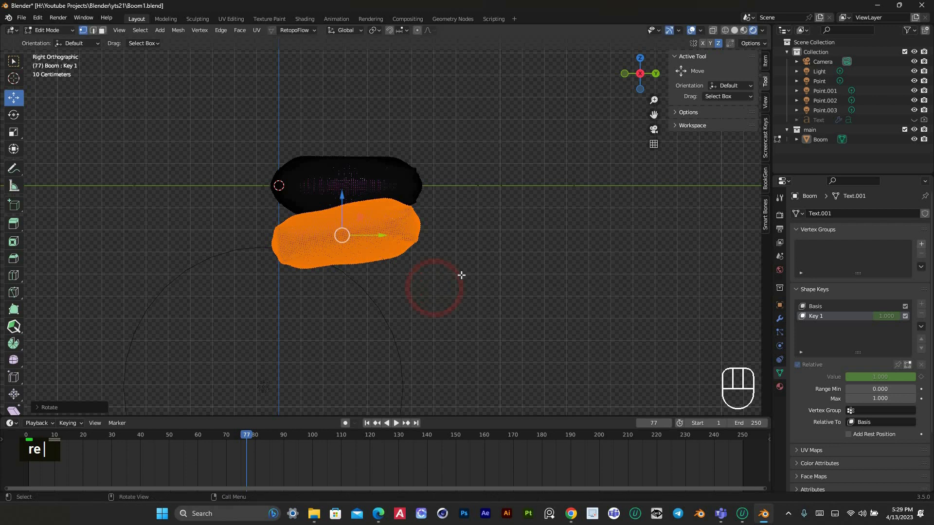
key(KP_7)
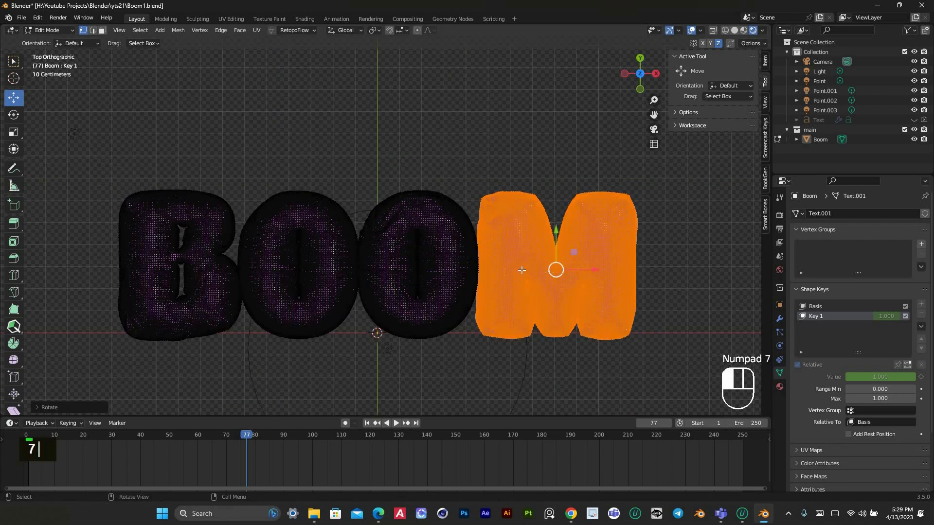
drag(521, 270, 491, 268)
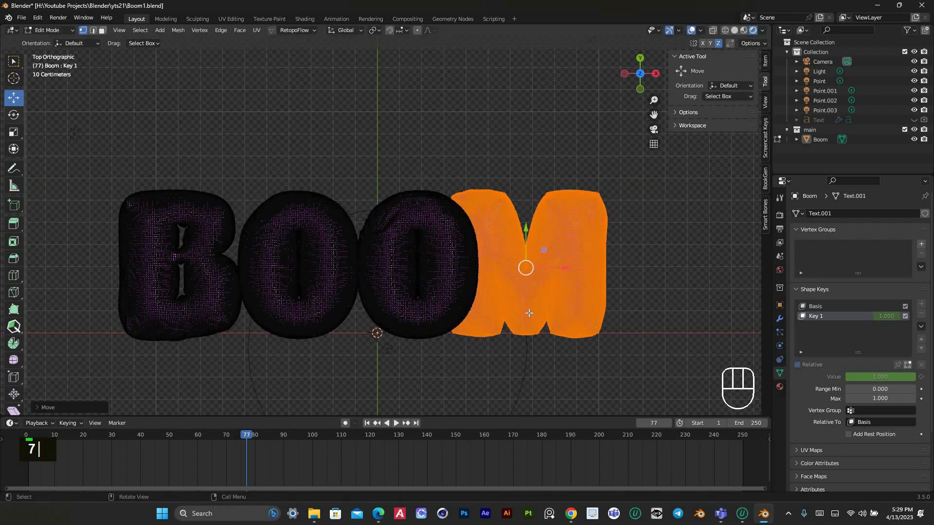
Tilt the lowered M slightly about its Y axis and return to the top view
click(14, 116)
drag(525, 267, 547, 271)
drag(648, 77, 652, 97)
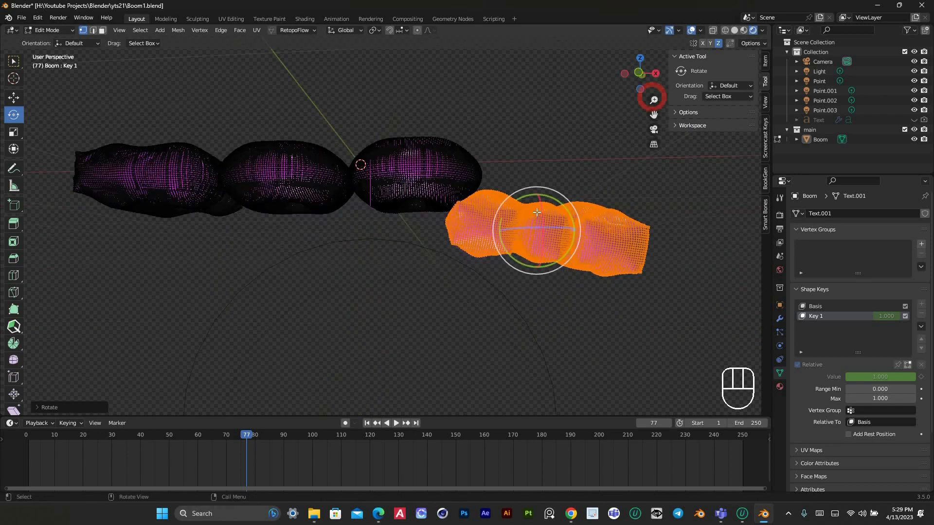
drag(515, 203, 518, 199)
key(KP_7)
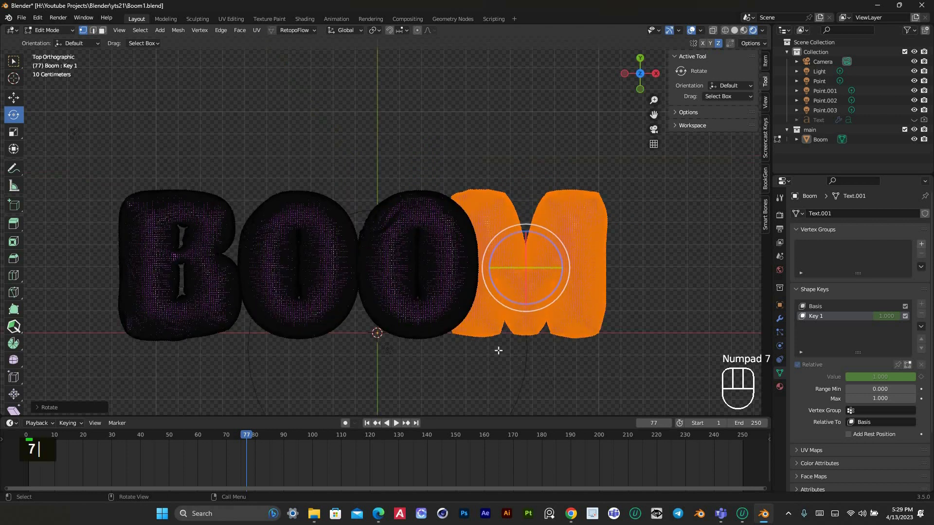
Select the whole letter B and move it along X so it slightly overlaps the first O
click(427, 356)
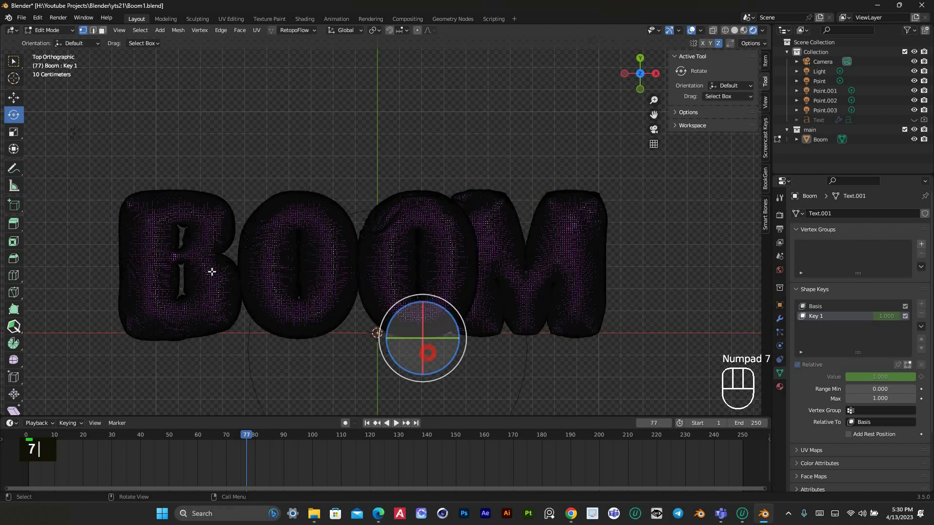
click(399, 229)
key(l)
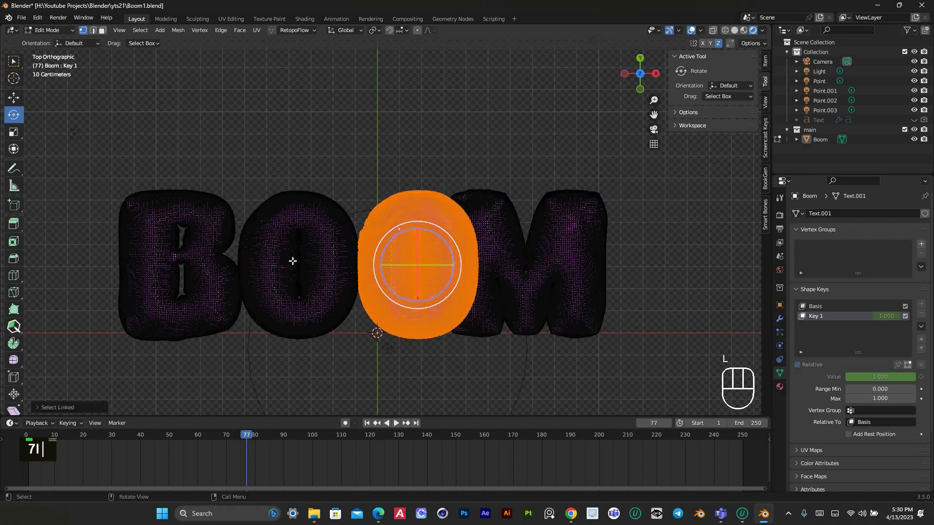
click(262, 257)
key(l)
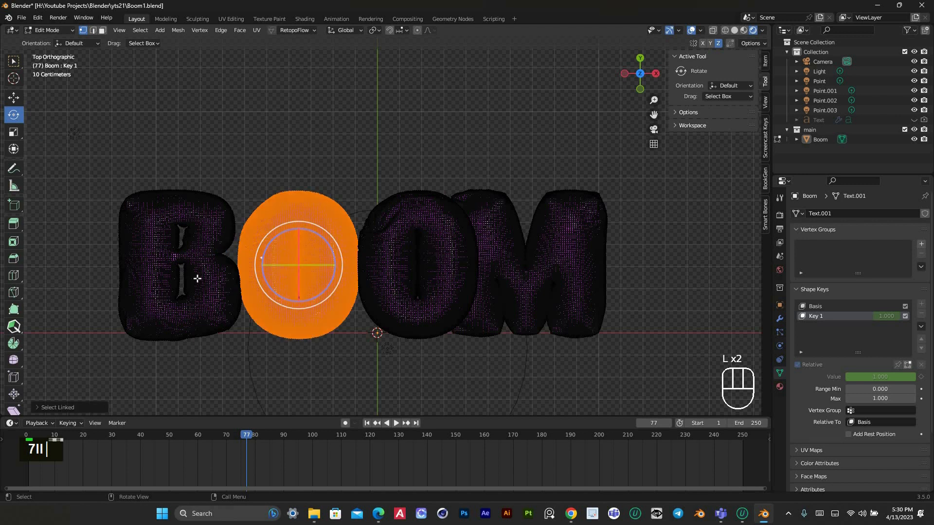
click(161, 244)
key(l)
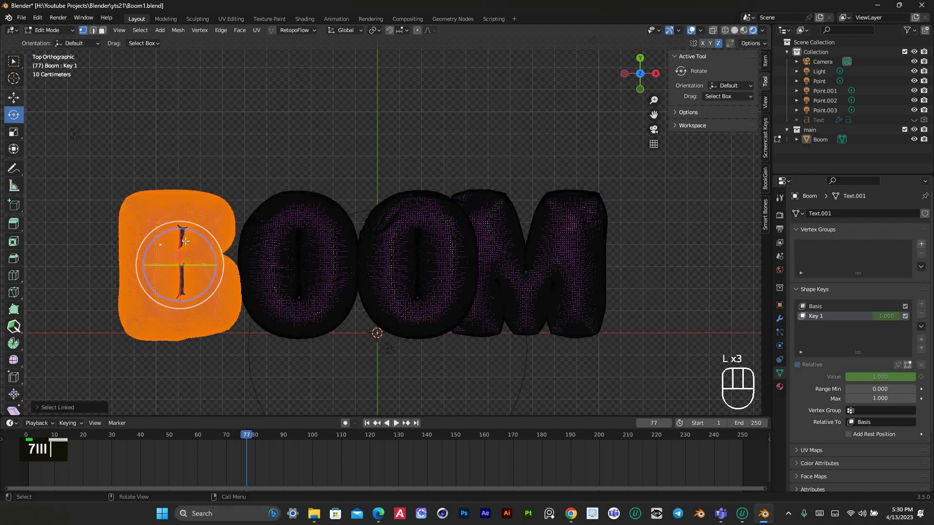
click(13, 97)
drag(232, 270, 249, 270)
Rotate the B slightly counterclockwise in top view and shift it down and closer to the first O
click(14, 114)
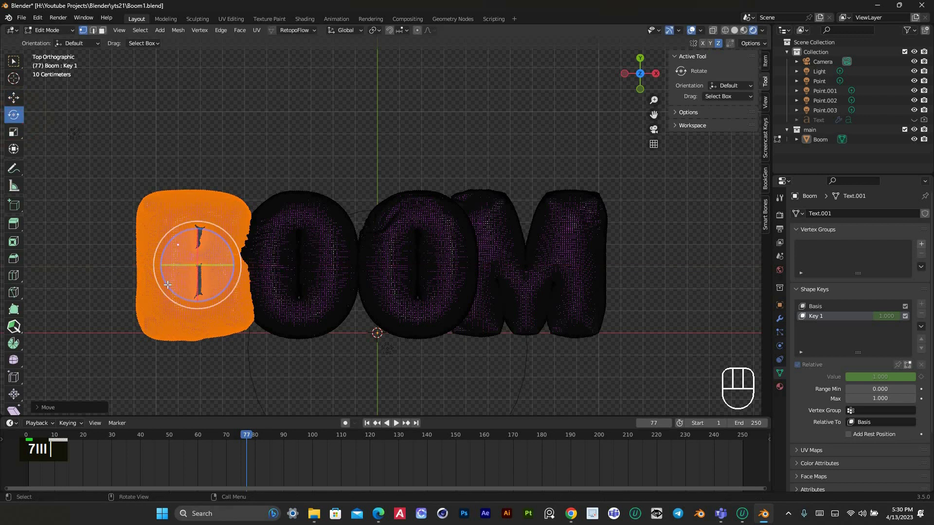
drag(166, 234, 71, 188)
click(14, 99)
drag(212, 284, 225, 301)
Select the whole first O, lower it below its neighbours and shift it slightly along X toward the second O
click(309, 220)
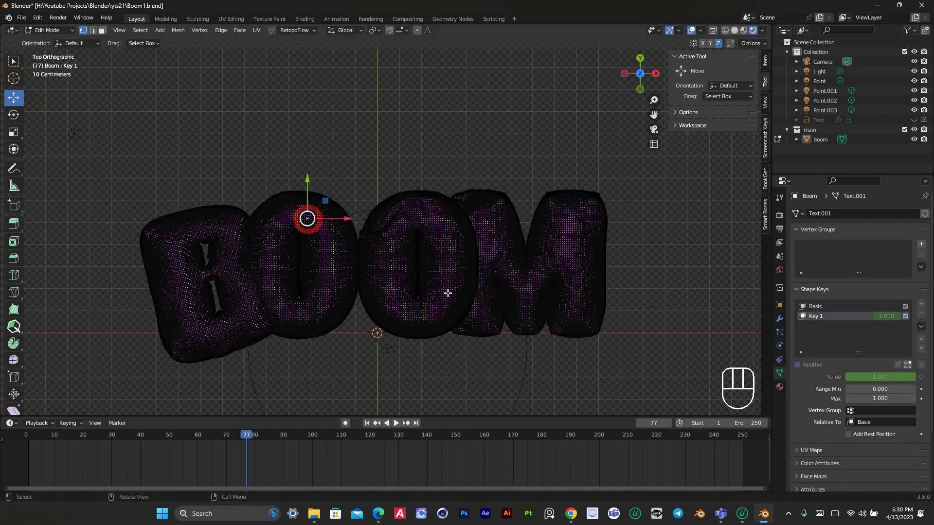
key(l)
click(298, 242)
key(l)
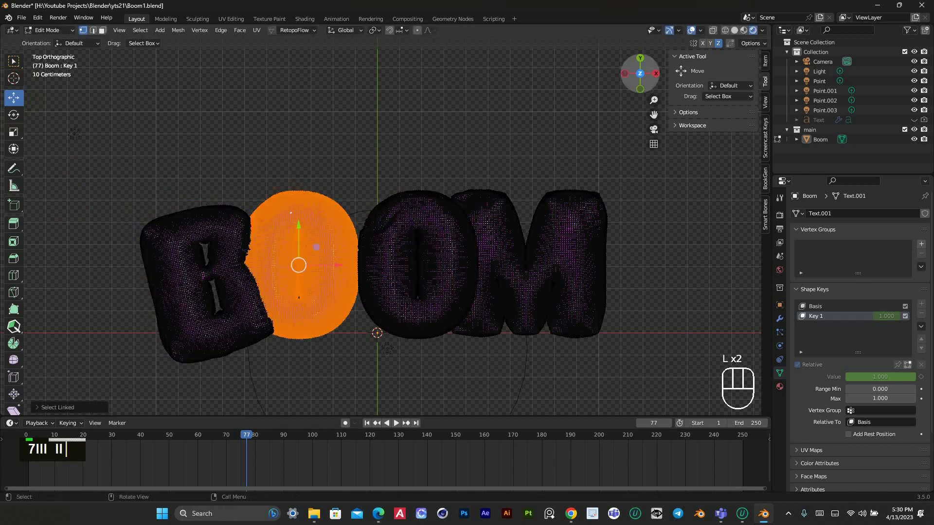
drag(637, 67, 355, 155)
drag(285, 161, 344, 247)
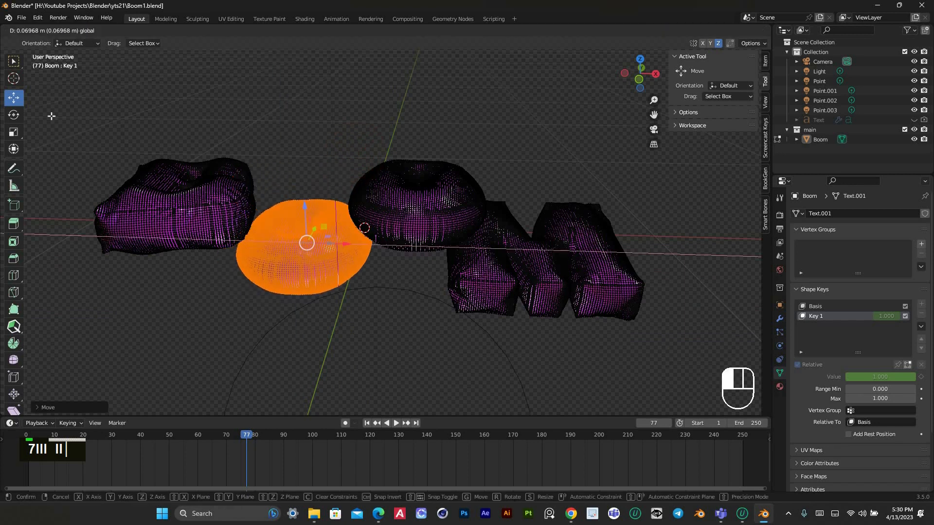
Tilt the first O slightly about its Y axis, fine-tune its position and return to the top view
click(14, 115)
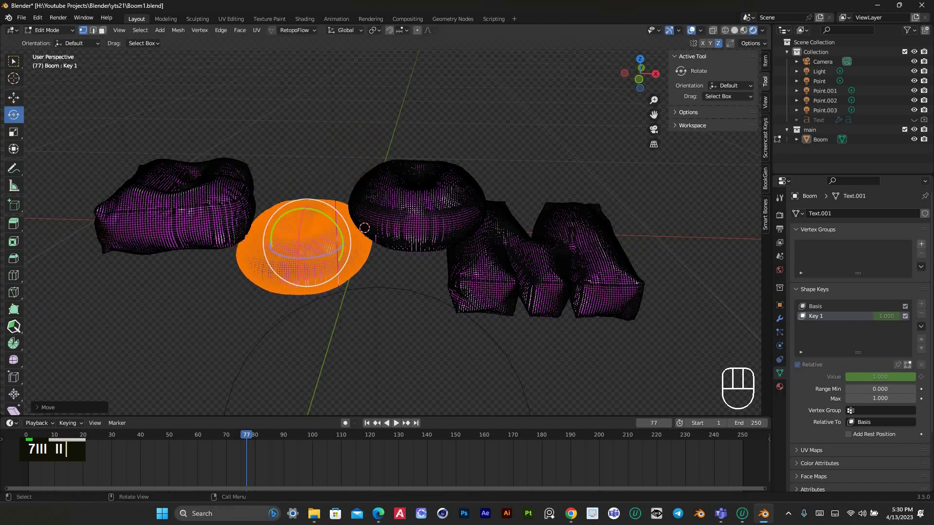
drag(281, 218, 11, 99)
click(12, 98)
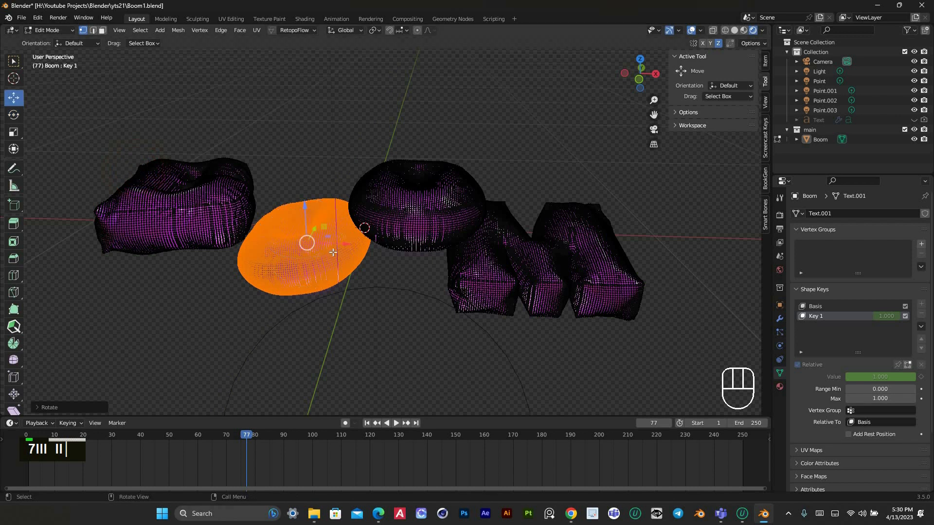
drag(331, 247, 328, 244)
key(KP_7)
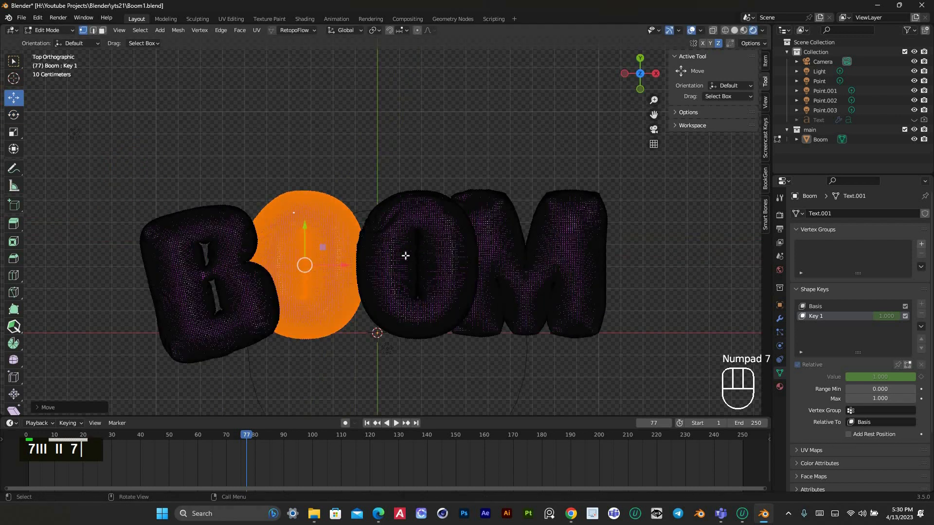
Select the whole M, move it down and closer to the second O, and rotate it clockwise by about 7°
click(544, 272)
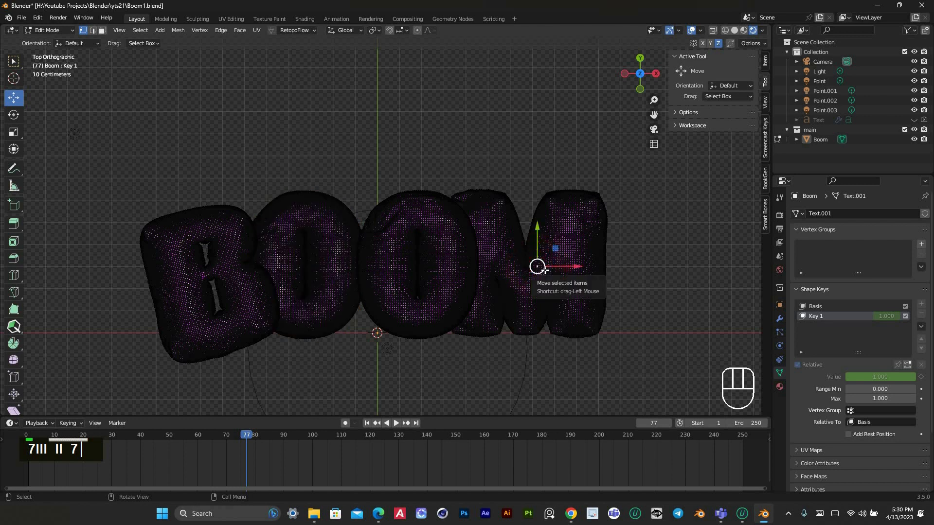
key(l)
drag(515, 283, 506, 295)
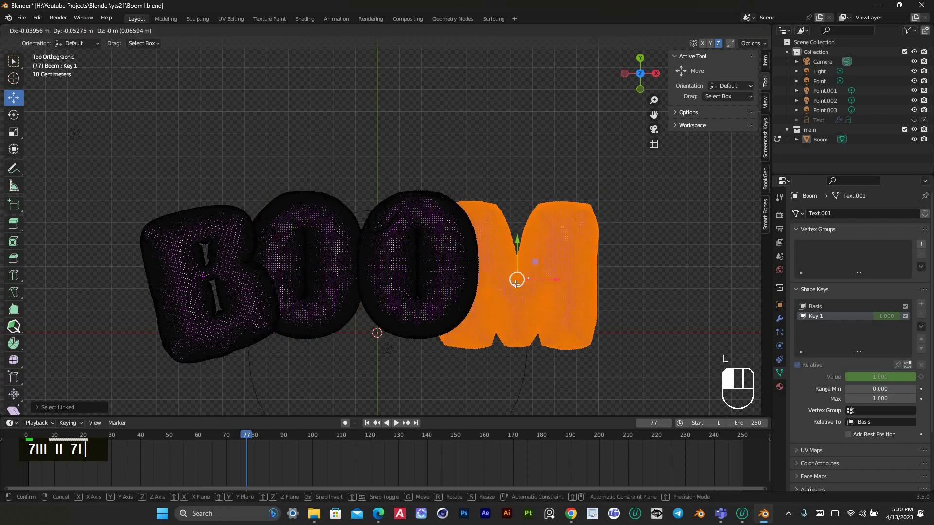
key(r)
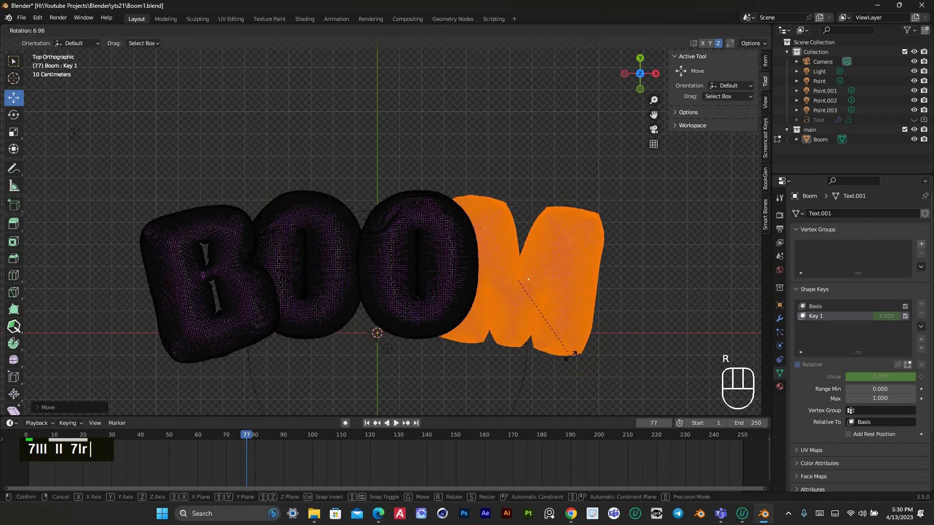
click(570, 356)
Select the whole second O, move it closer to the first O so they overlap, and rotate it slightly
click(452, 295)
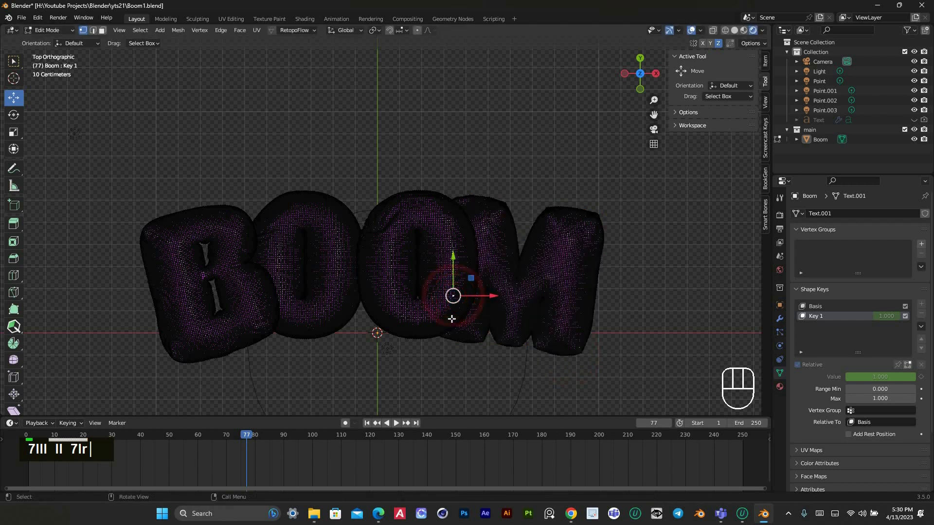
key(l)
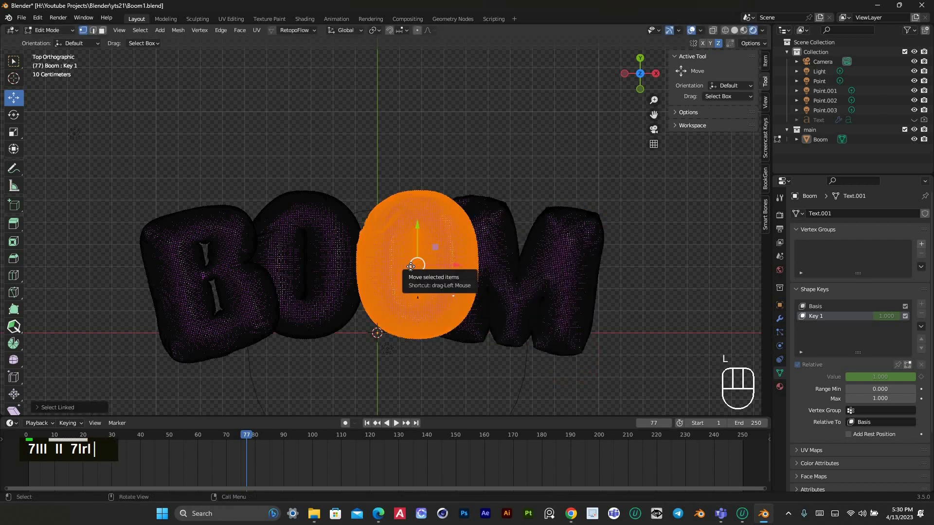
drag(417, 266, 400, 265)
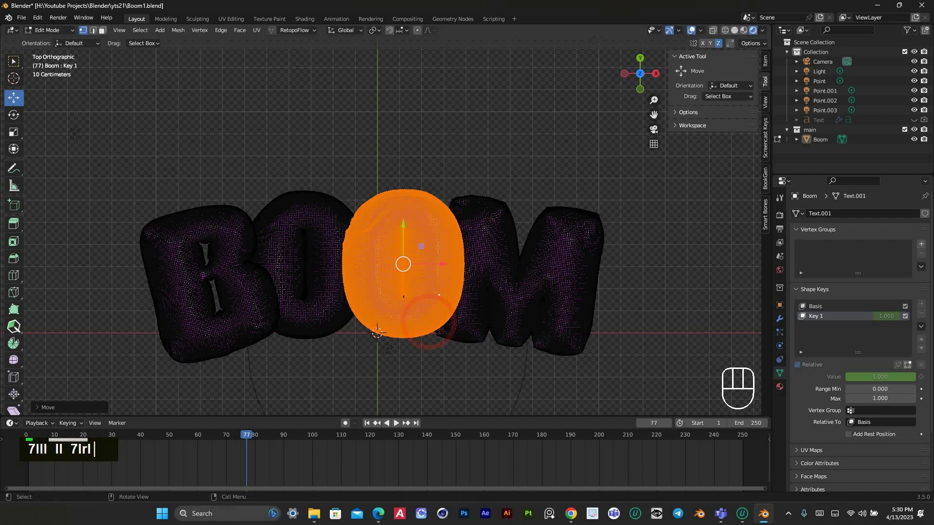
key(r)
click(461, 364)
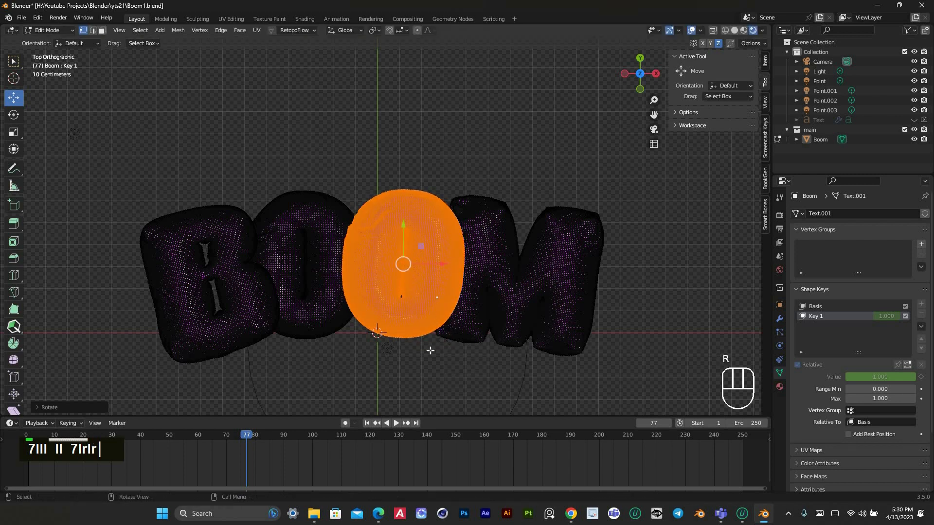
scroll(417, 354, down, 1)
scroll(526, 325, up, 1)
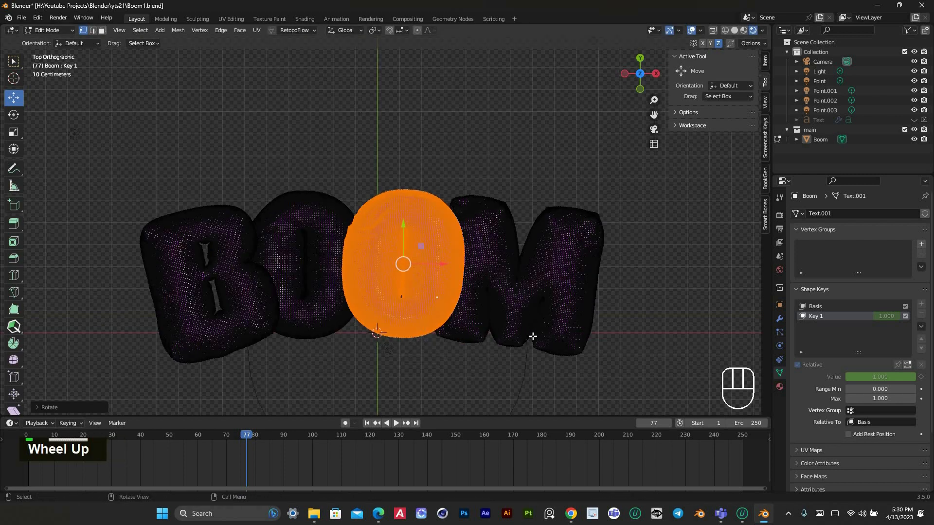
Select the whole M again, move it slightly further down in top view and rotate it a little more clockwise
click(524, 316)
key(l)
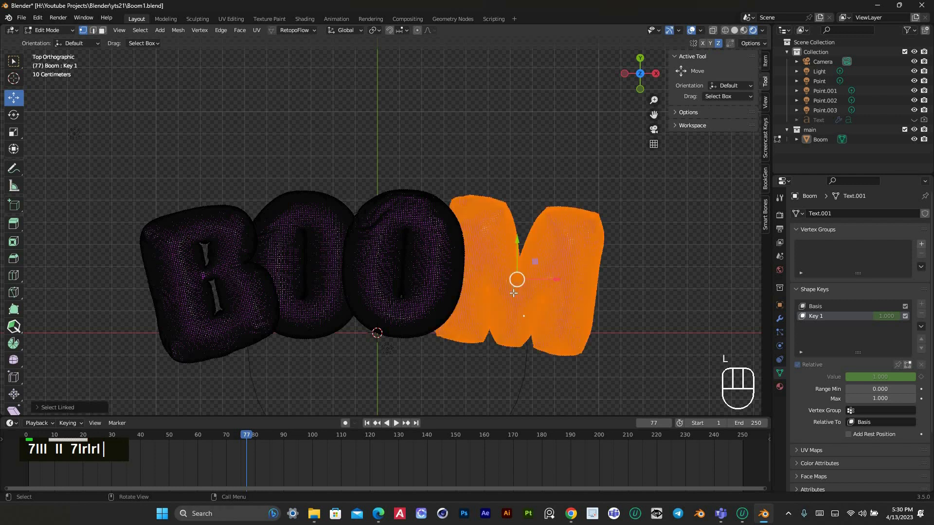
drag(512, 297, 513, 301)
key(r)
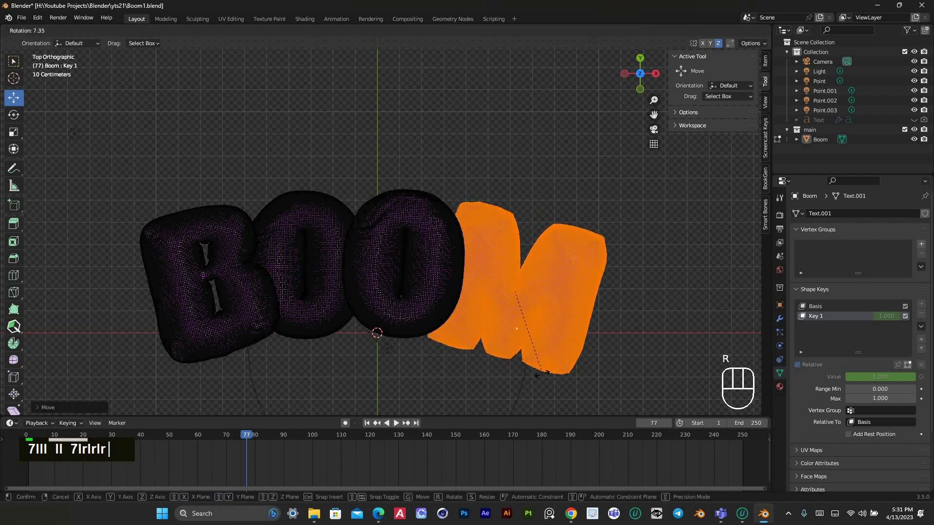
click(549, 370)
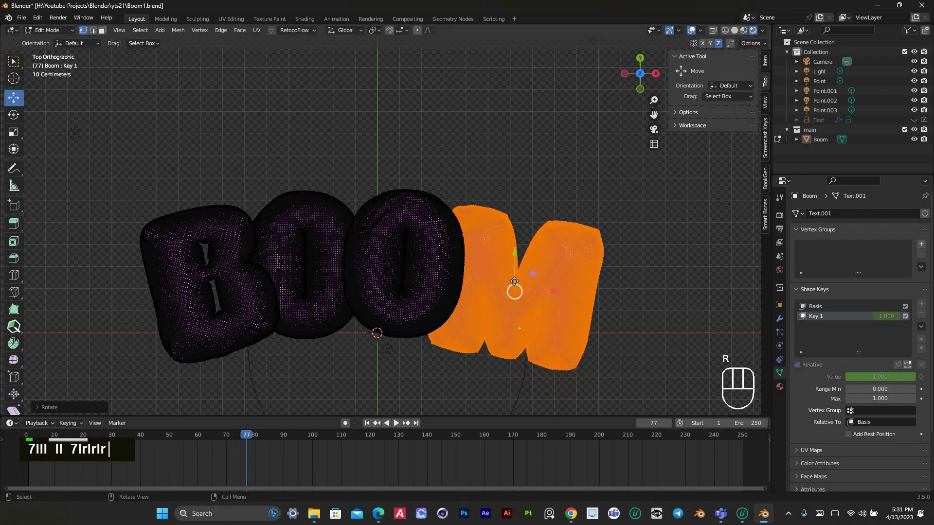
Move the M slightly up and a touch closer to the second O, deselect it and return to Object Mode
drag(514, 282, 512, 276)
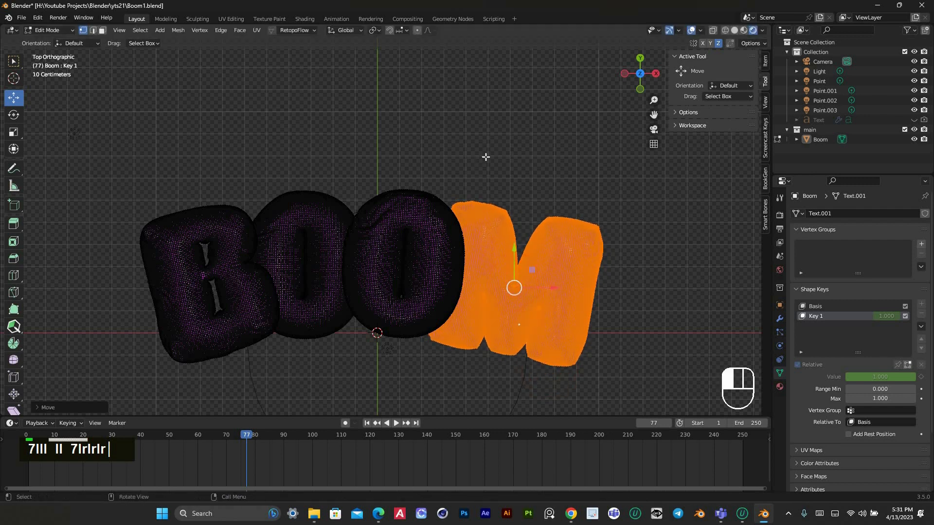
click(486, 157)
scroll(424, 218, down, 2)
scroll(388, 206, up, 1)
click(54, 30)
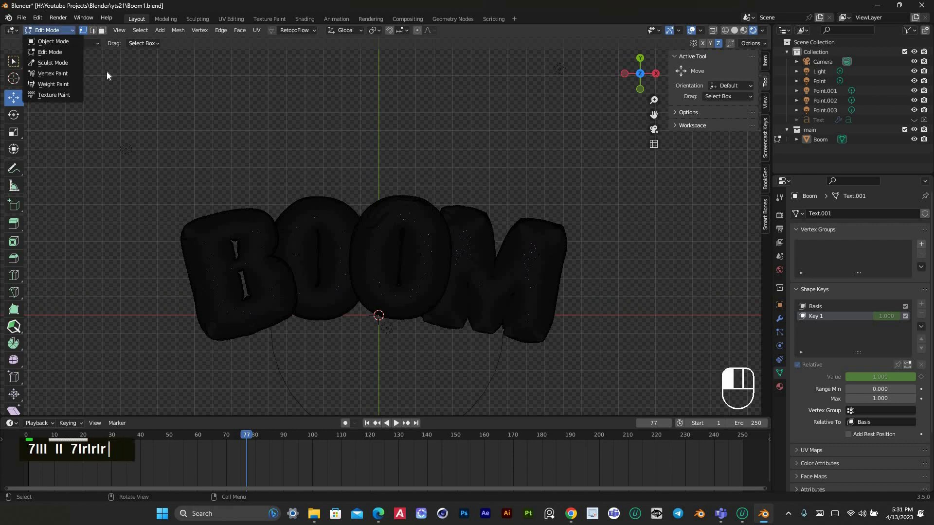
click(50, 41)
scroll(495, 160, down, 2)
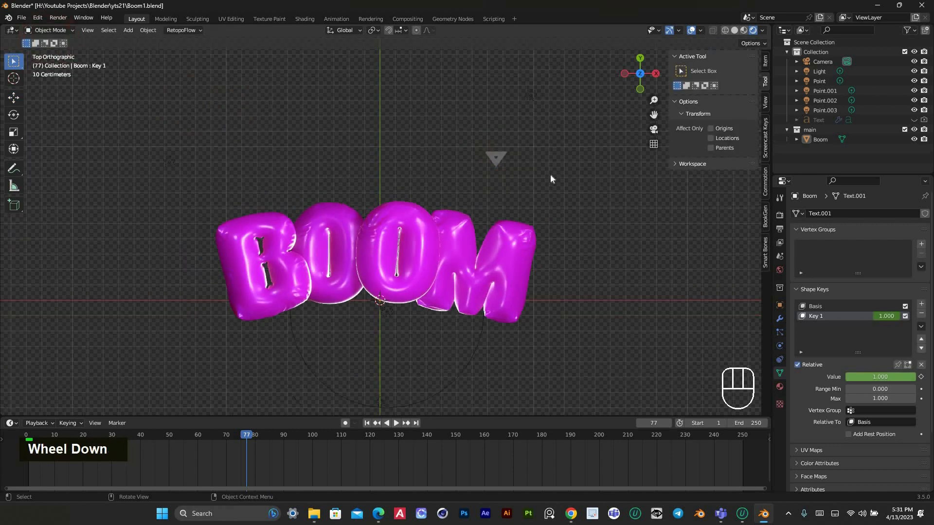
scroll(457, 200, up, 2)
Look through the scene's render and output settings, ending on the Eevee render settings
click(780, 216)
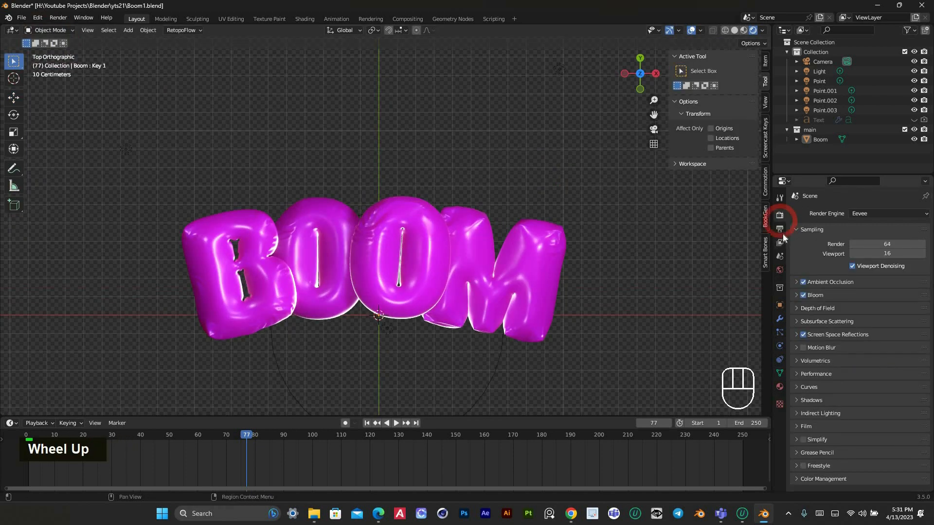
click(781, 230)
click(779, 216)
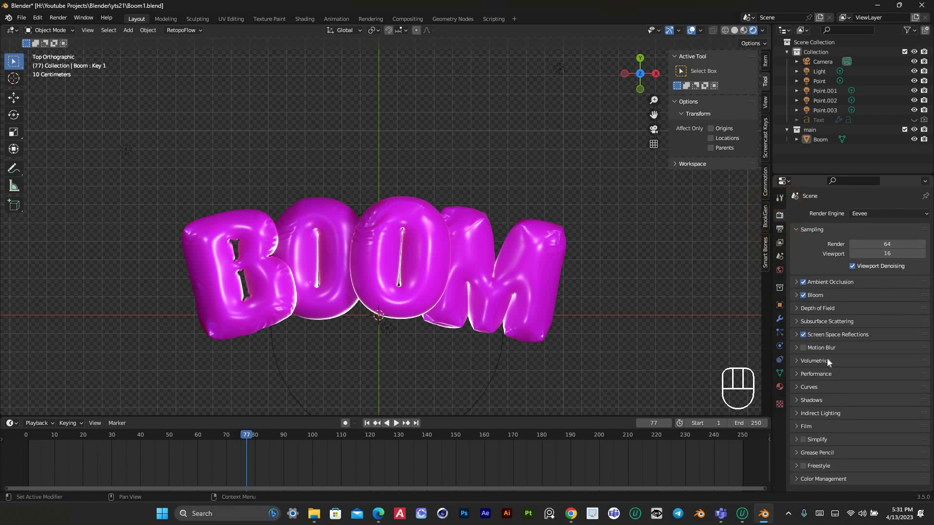
Scrub back and forth through the timeline to review how the rearranged BOOM letters inflate
scroll(827, 358, down, 1)
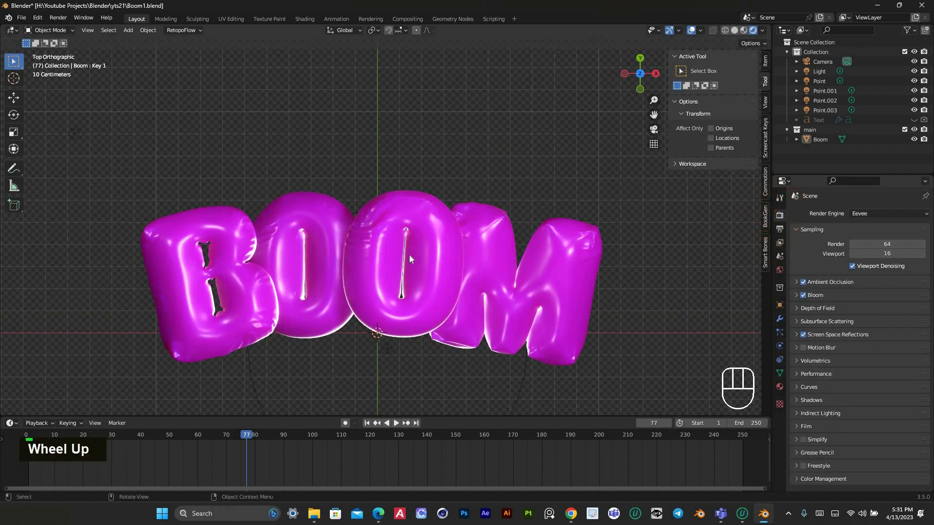
scroll(430, 271, down, 1)
scroll(431, 272, up, 1)
drag(223, 435, 37, 450)
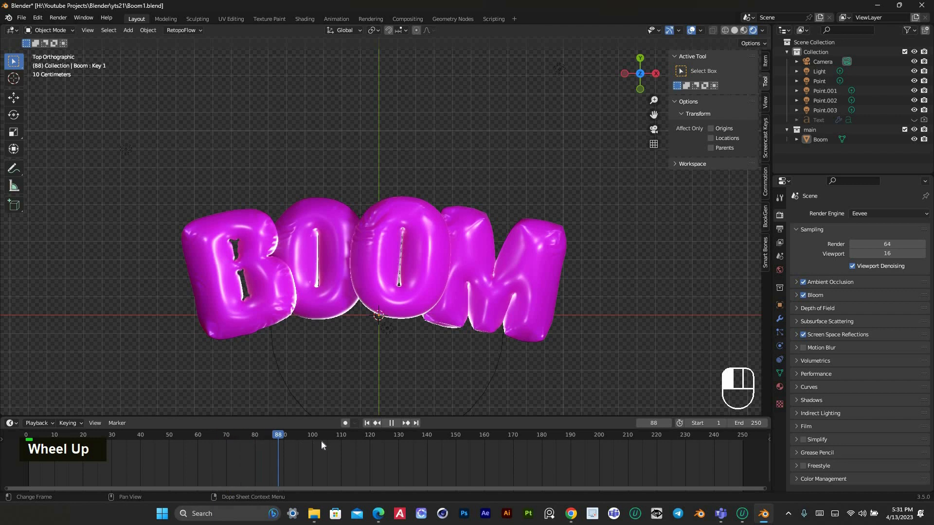
drag(202, 442, 265, 445)
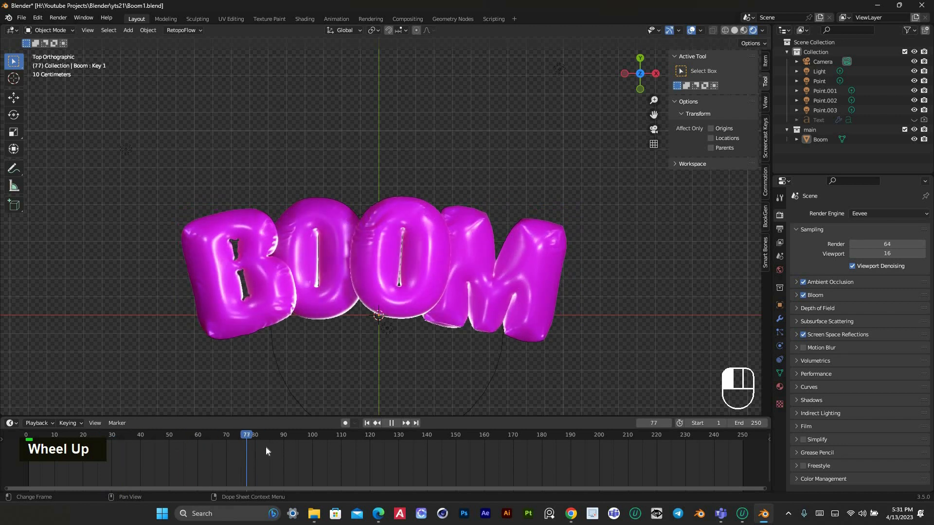